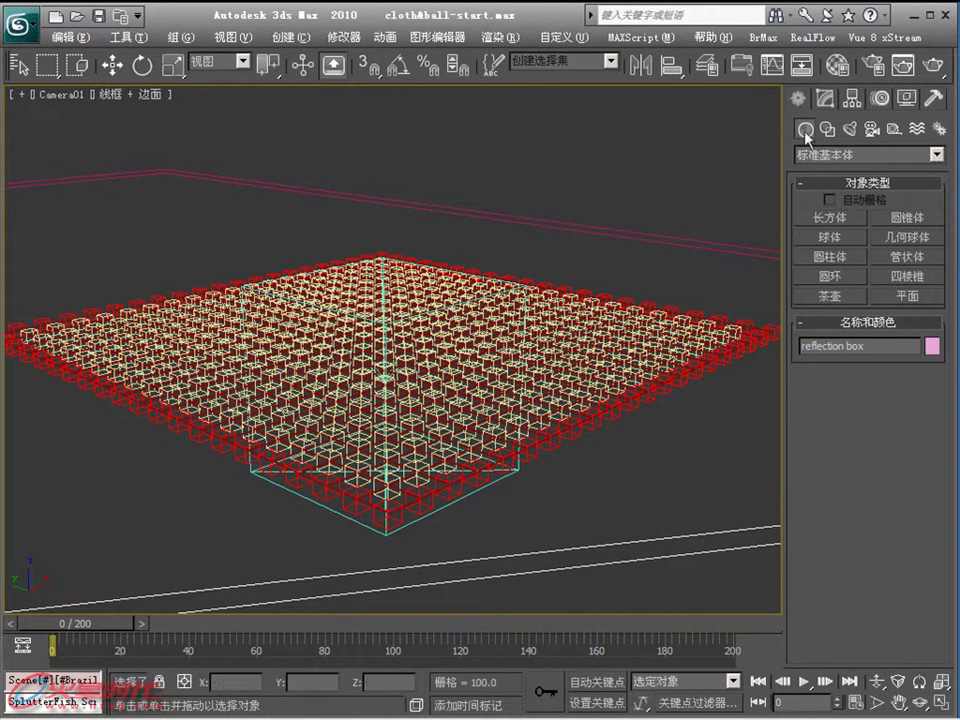
# - Show the selected reflection box's Box size parameters in the Modify panel
pyautogui.click(824, 98)
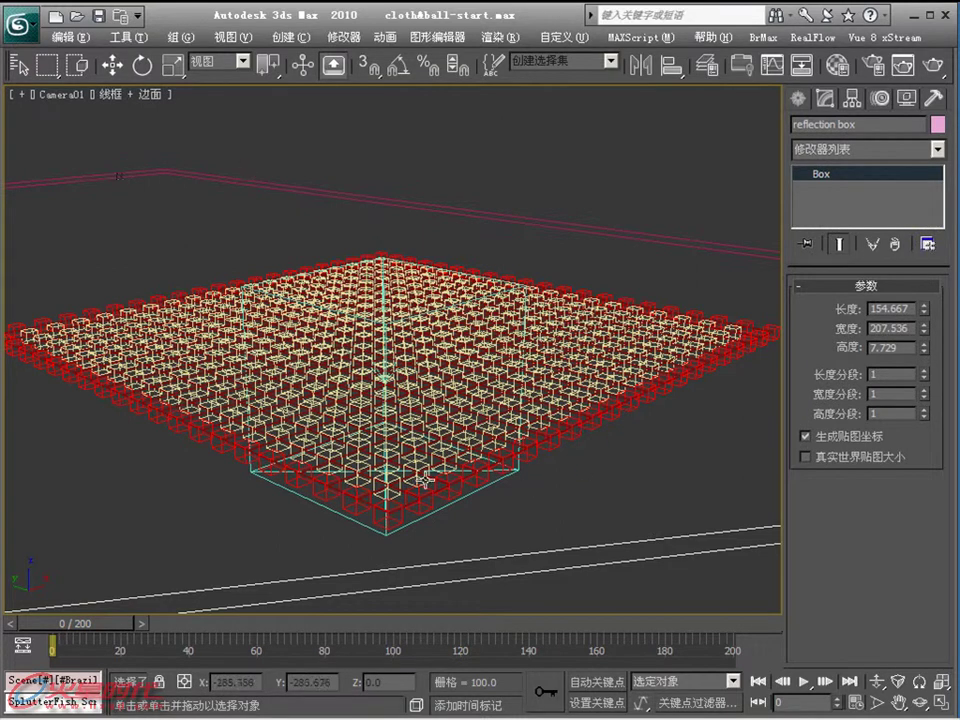
# - Set PhysX World 02's Subframe Factor to 50 and scrub to about frame 38 to preview the balls dropping
pyautogui.click(491, 484)
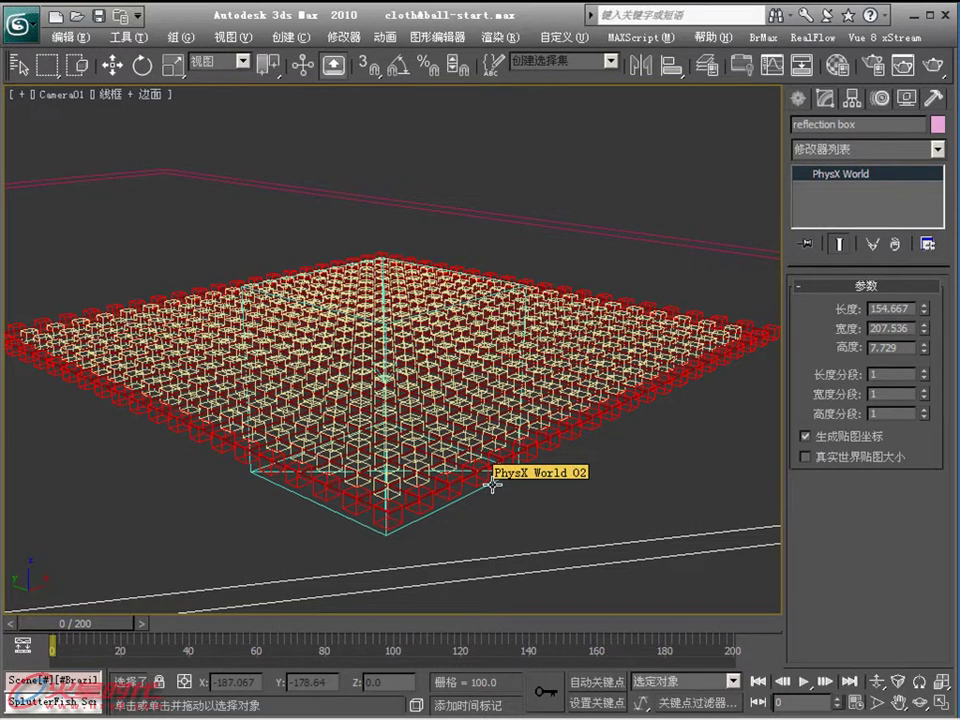
pyautogui.click(431, 518)
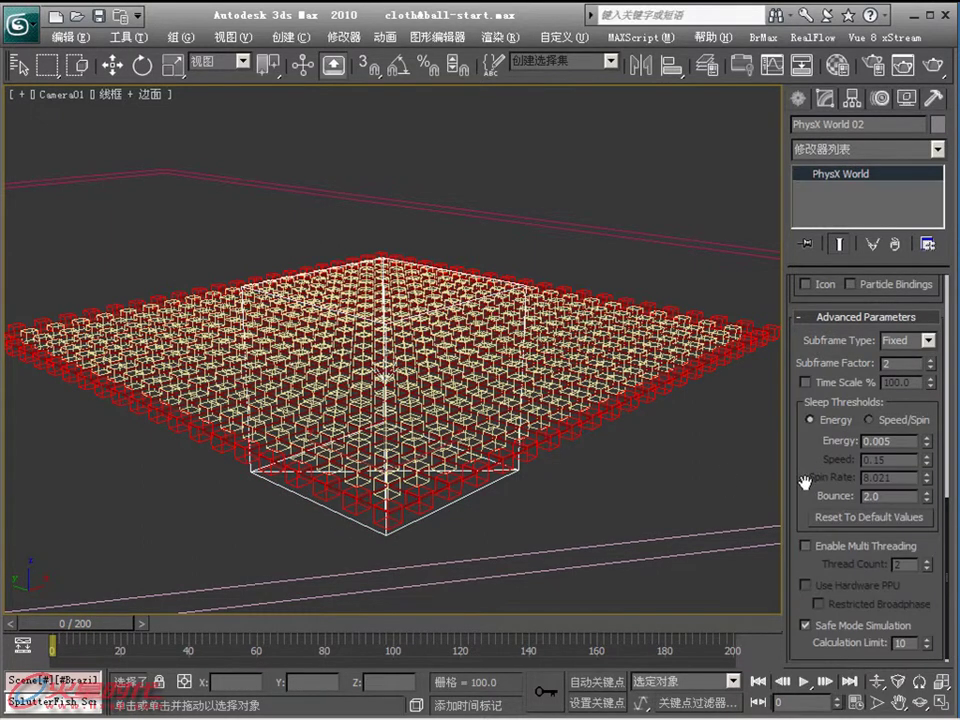
pyautogui.moveTo(809, 458); pyautogui.dragTo(787, 278)
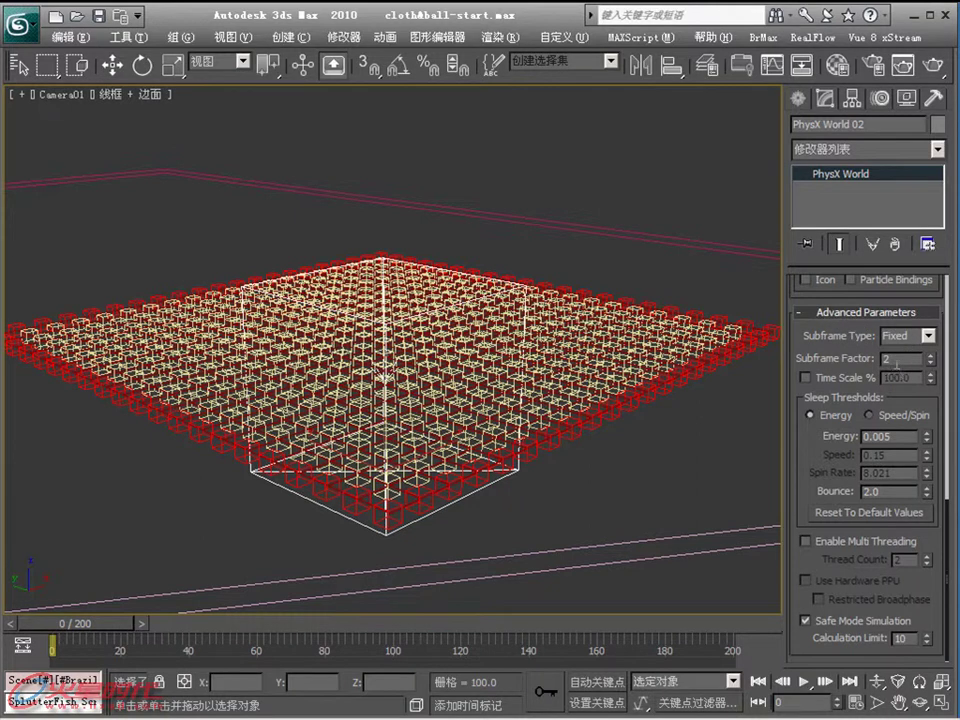
pyautogui.doubleClick(884, 358)
pyautogui.write('50')
pyautogui.press('Return')
pyautogui.moveTo(104, 624); pyautogui.dragTo(165, 630)
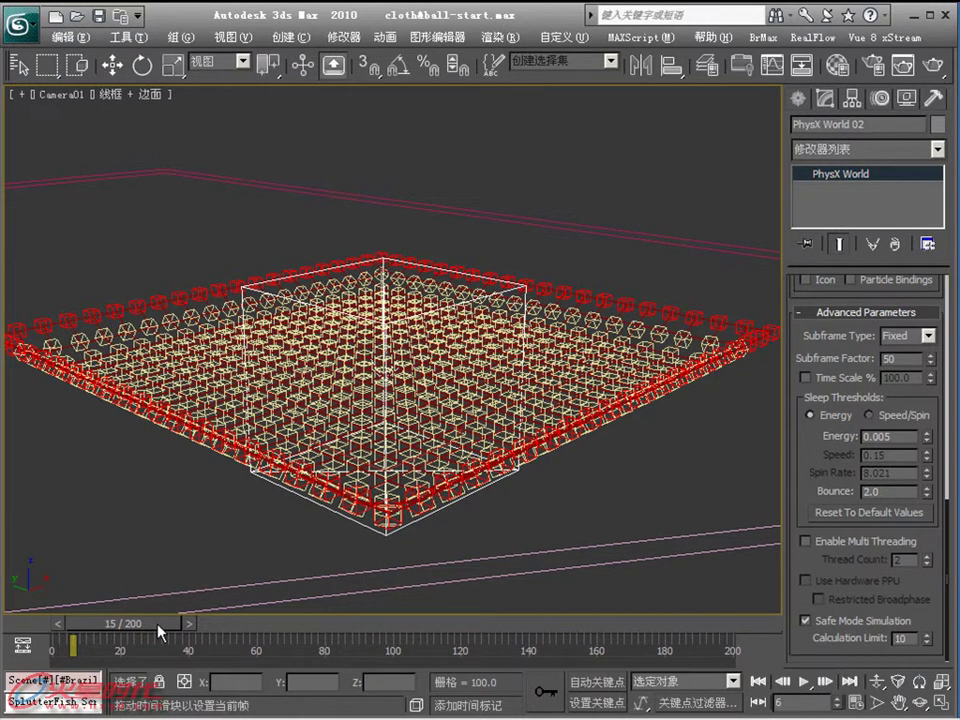
pyautogui.moveTo(173, 626); pyautogui.dragTo(234, 630)
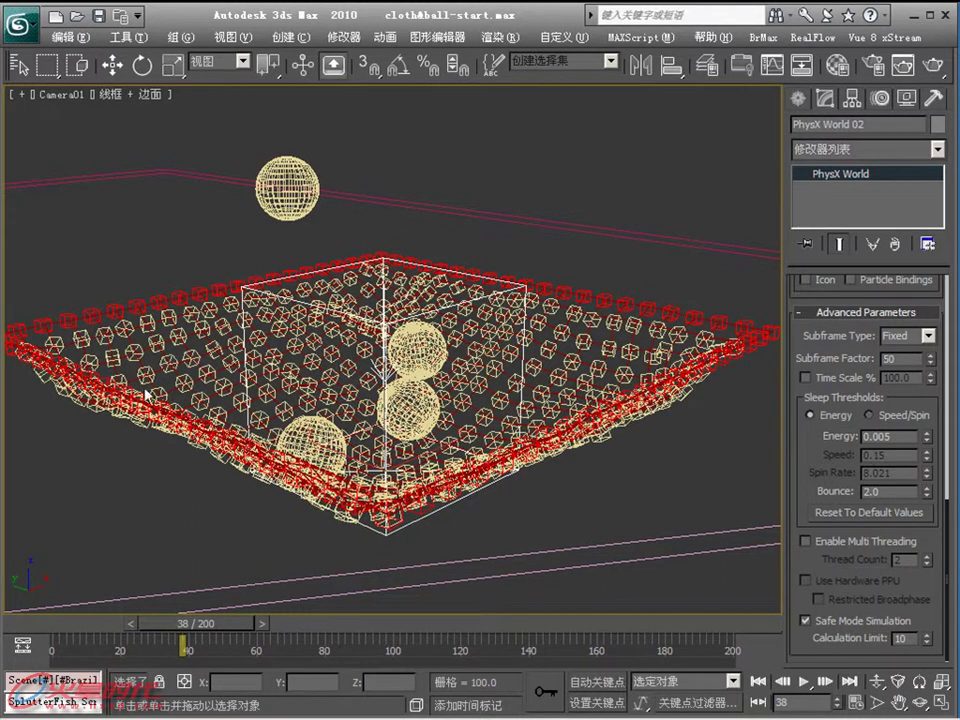
# - Return to frame 0 and change PhysX World 02's Subframe Factor from 50 back to 2
pyautogui.click(29, 627)
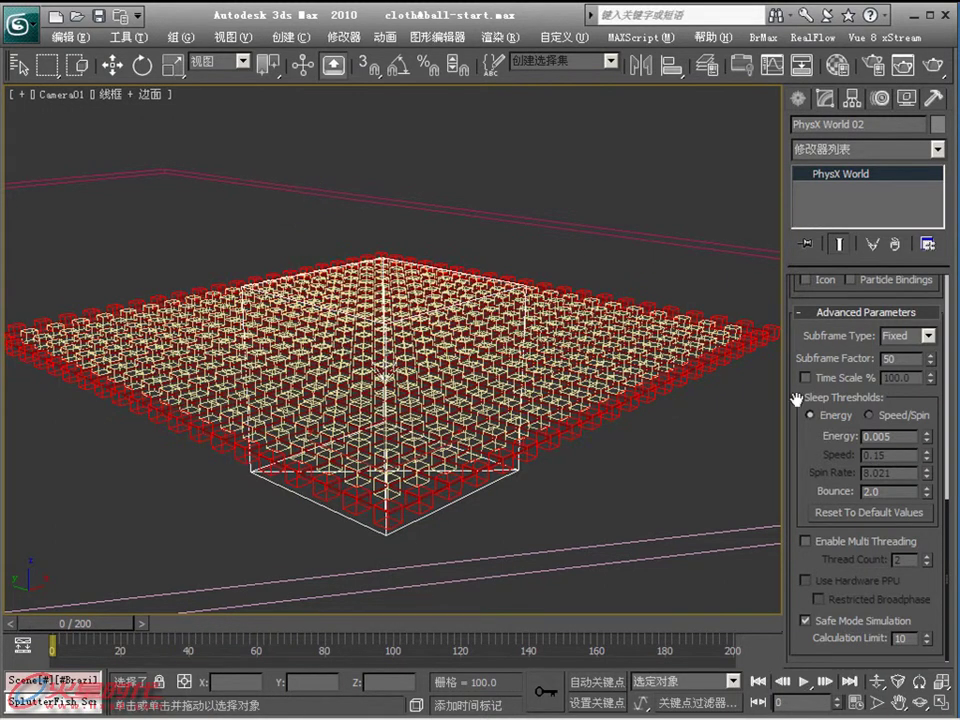
pyautogui.moveTo(803, 335); pyautogui.dragTo(820, 447)
pyautogui.scroll(2, 820, 460)
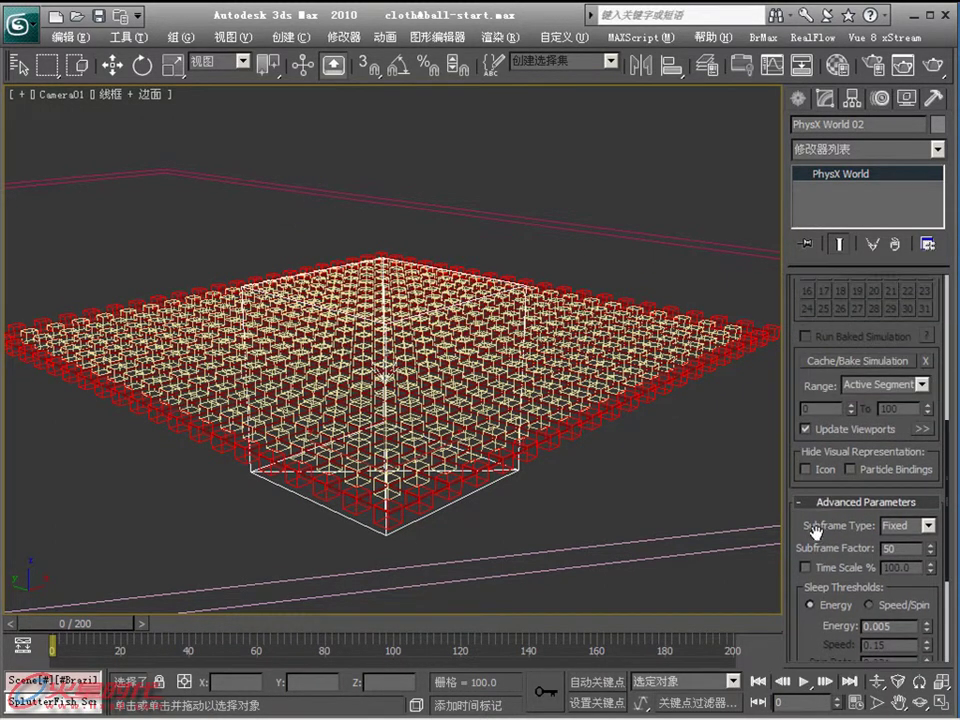
pyautogui.scroll(1, 868, 390)
pyautogui.doubleClick(900, 561)
pyautogui.write('2')
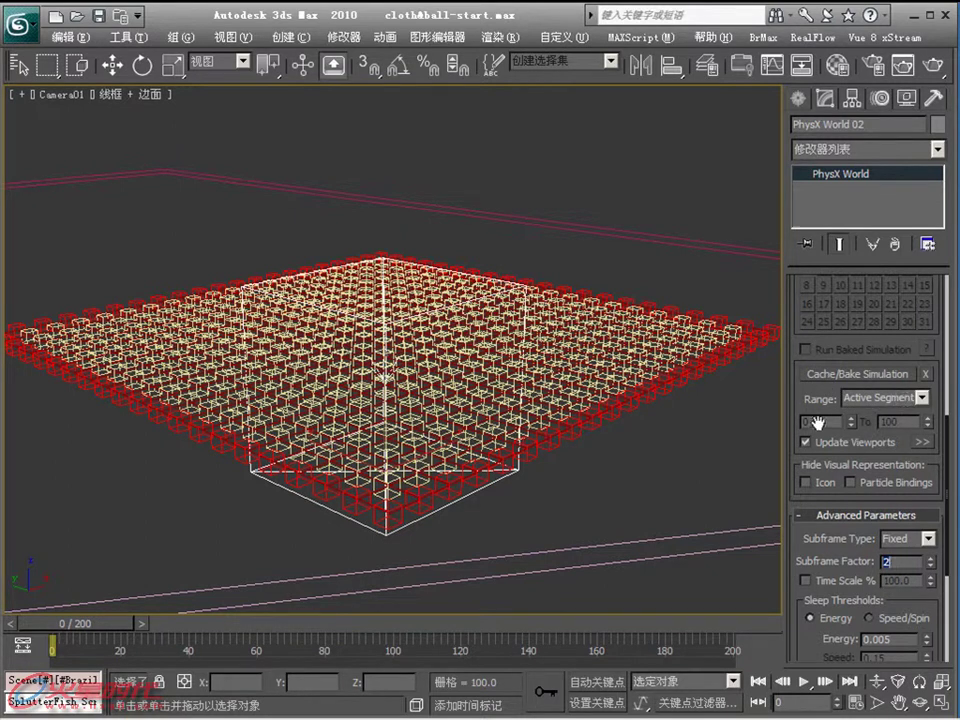
# - Set the bake Range to Active Segment and cache/bake the PhysX simulation through frame 200
pyautogui.click(935, 398)
pyautogui.click(885, 427)
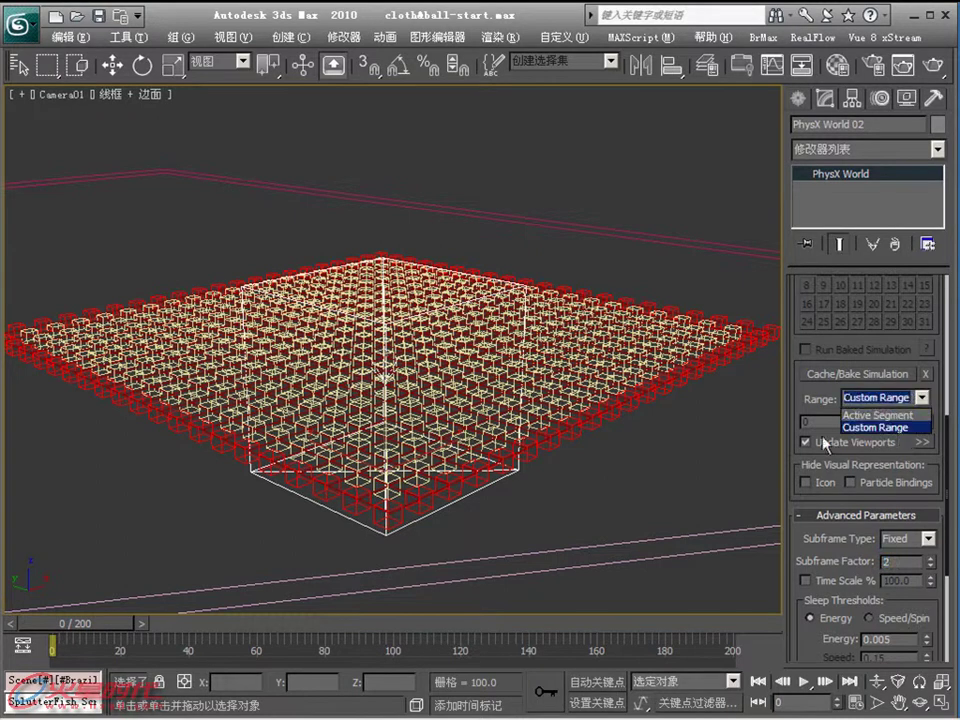
pyautogui.click(924, 399)
pyautogui.click(880, 416)
pyautogui.click(885, 562)
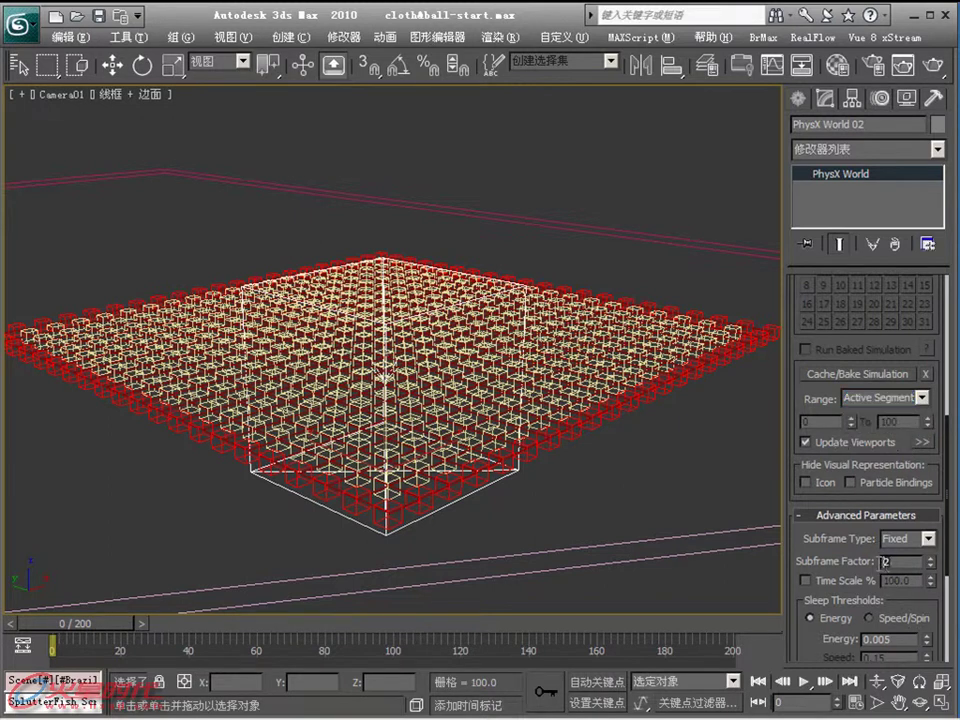
pyautogui.click(829, 376)
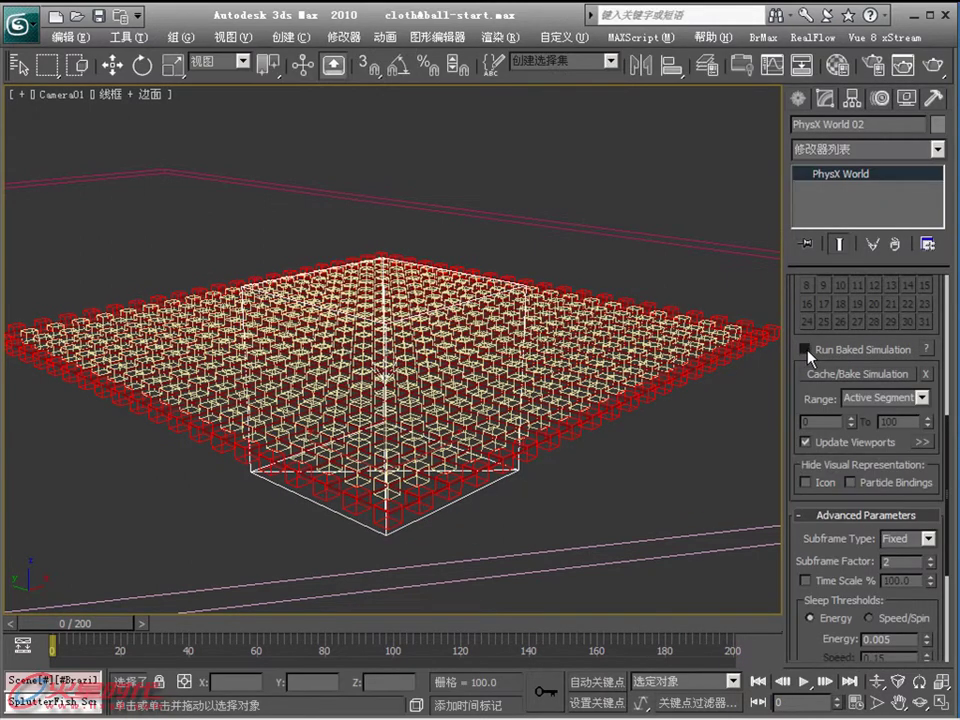
# - Scrub and play back the baked simulation from frame 0, then stop and jump to frame 80
pyautogui.moveTo(120, 630); pyautogui.dragTo(381, 634)
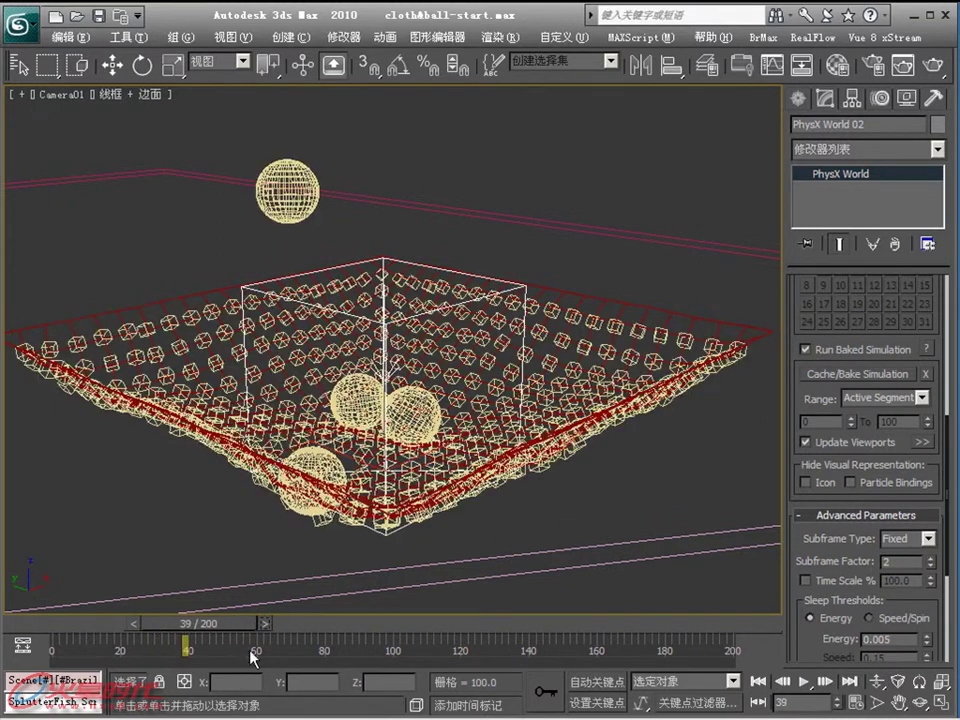
pyautogui.click(760, 681)
pyautogui.click(803, 683)
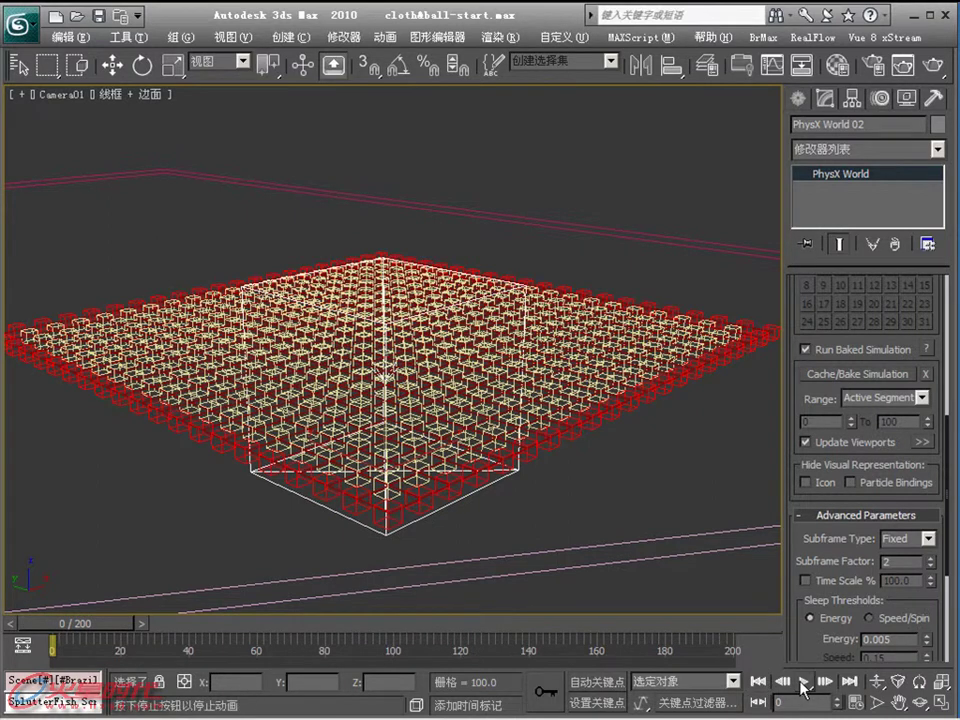
pyautogui.click(804, 684)
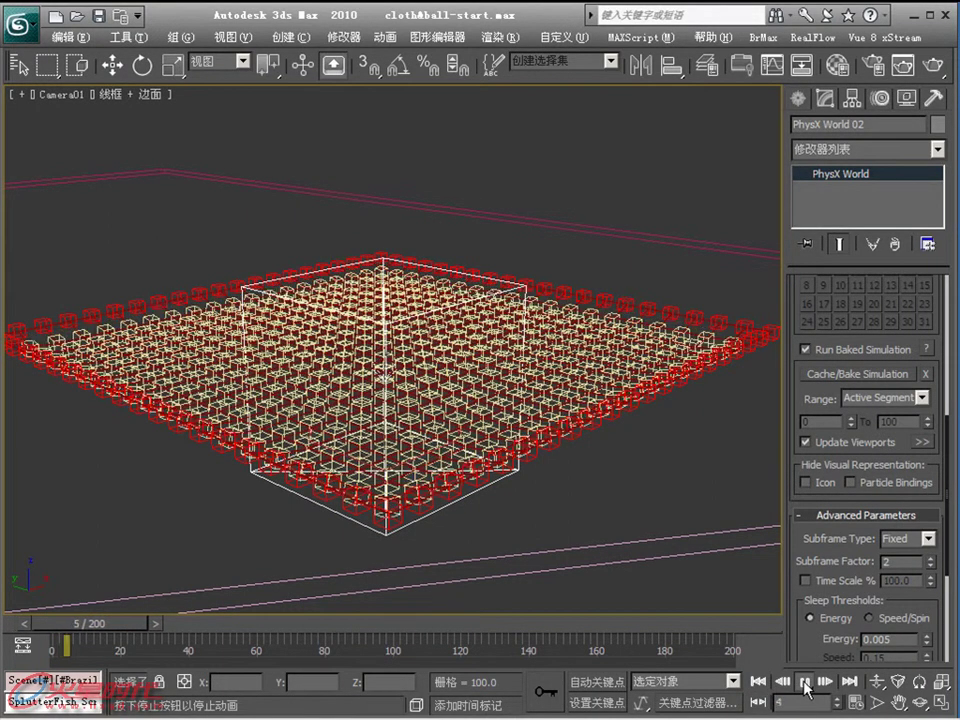
pyautogui.click(845, 373)
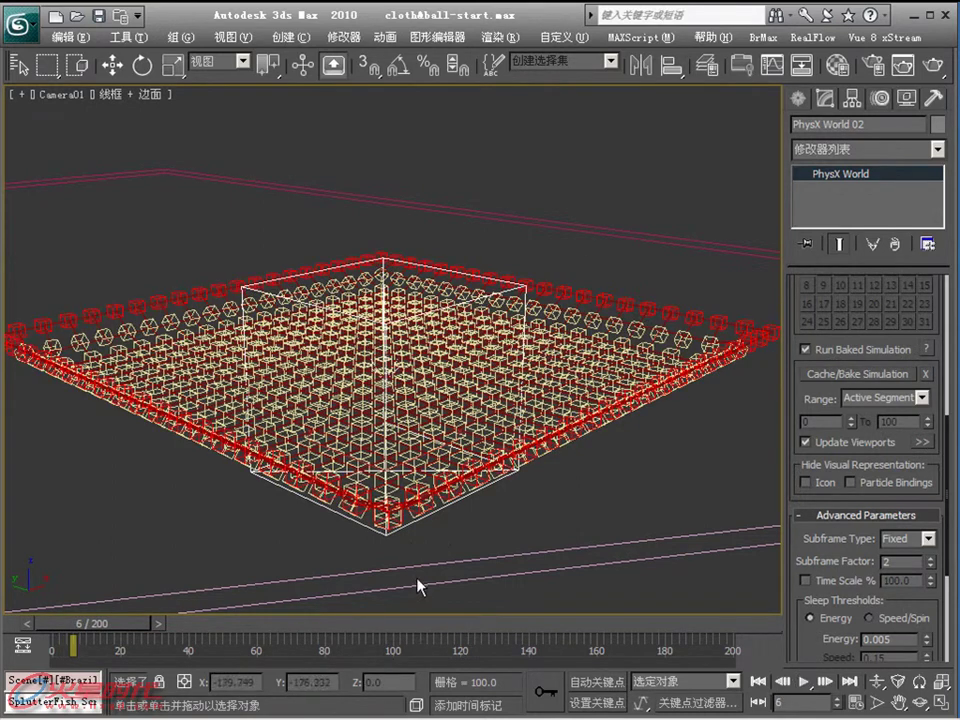
pyautogui.click(335, 628)
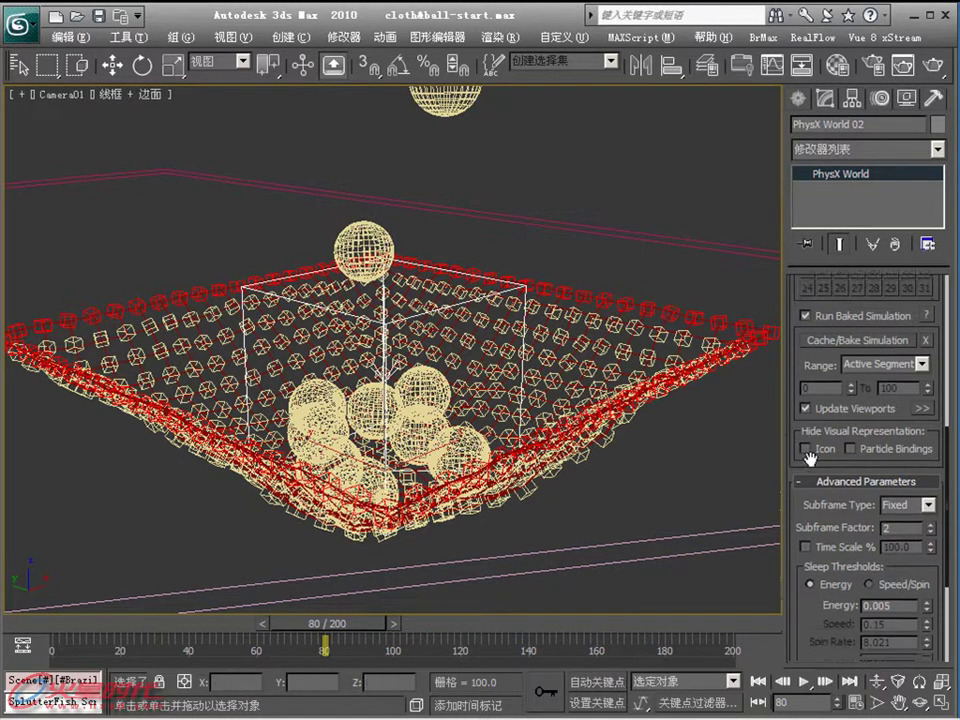
# - Scroll through the PhysX rollouts in the command panel with the baked net shown at frame 106
pyautogui.moveTo(808, 459); pyautogui.dragTo(806, 368)
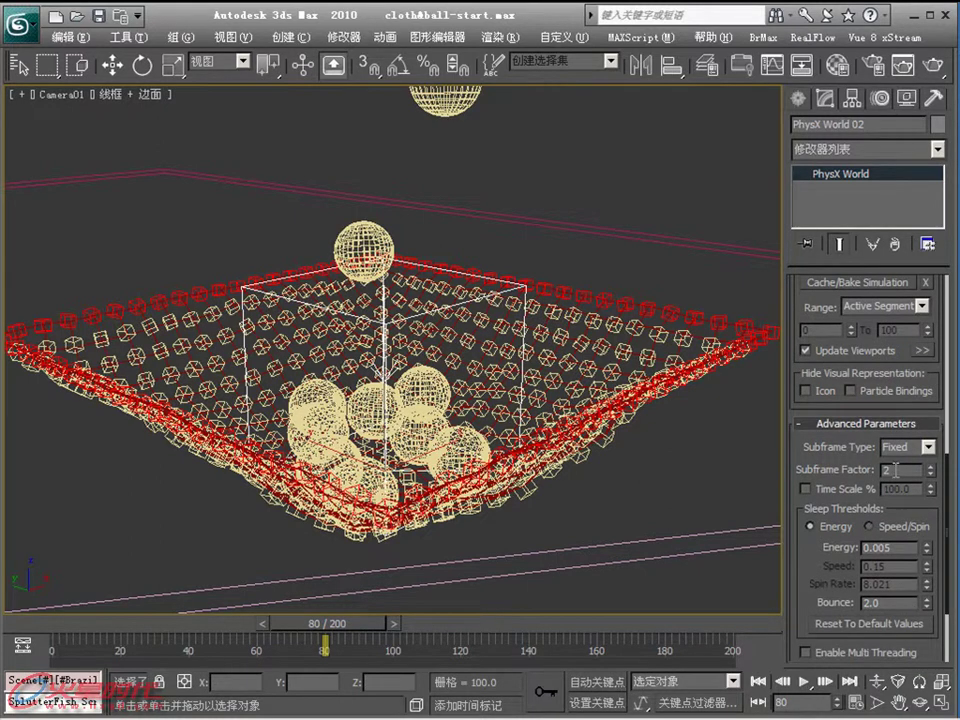
pyautogui.scroll(2, 826, 300)
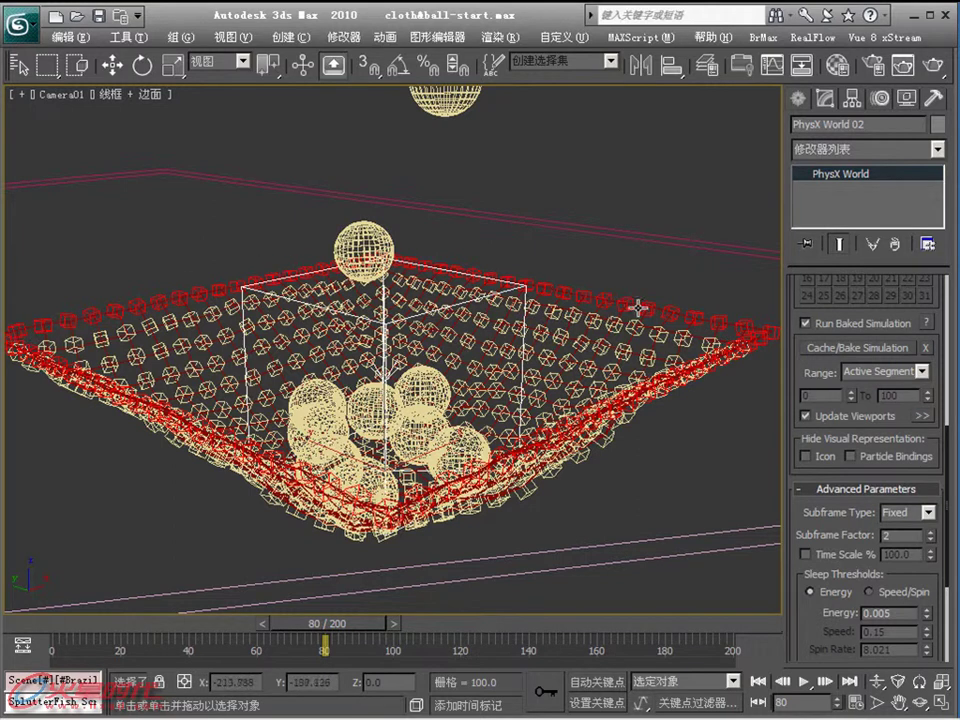
pyautogui.scroll(-2, 815, 430)
pyautogui.scroll(2, 820, 465)
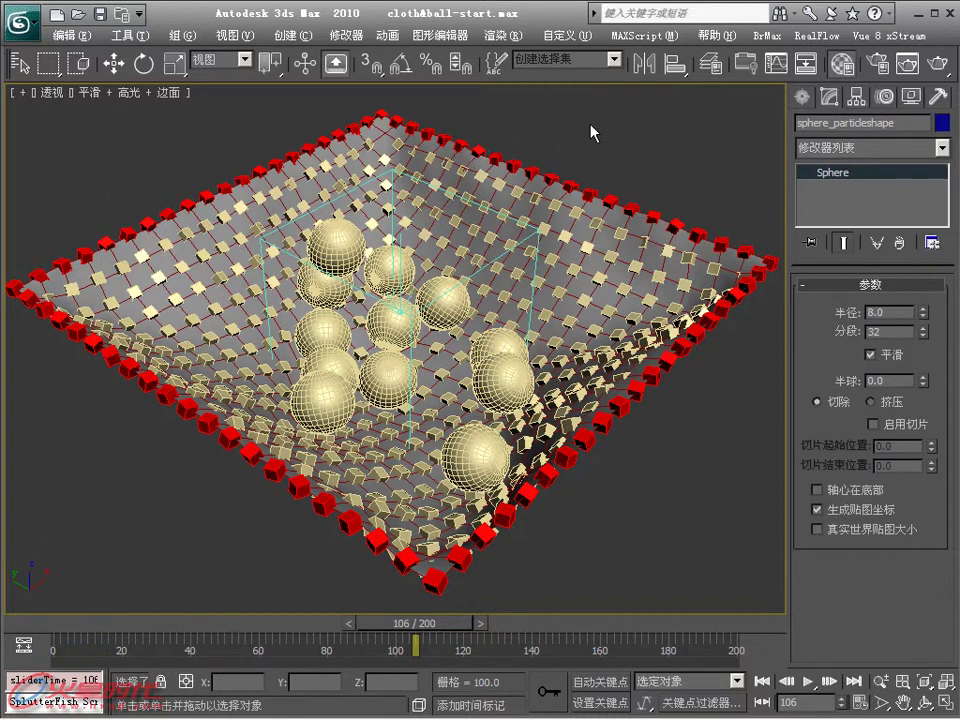
# - In the Material Editor, select the ground material slot after checking reflection_box
pyautogui.press('m')
pyautogui.moveTo(530, 10); pyautogui.dragTo(760, 10)
pyautogui.click(664, 100)
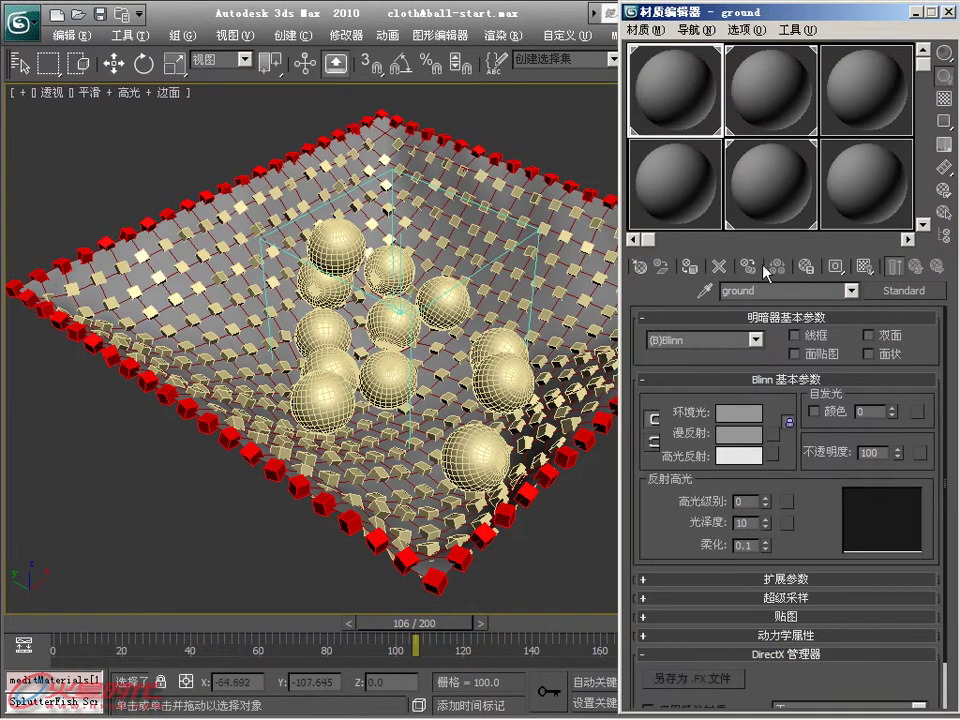
pyautogui.click(767, 82)
pyautogui.click(707, 133)
pyautogui.moveTo(834, 22); pyautogui.dragTo(524, 267)
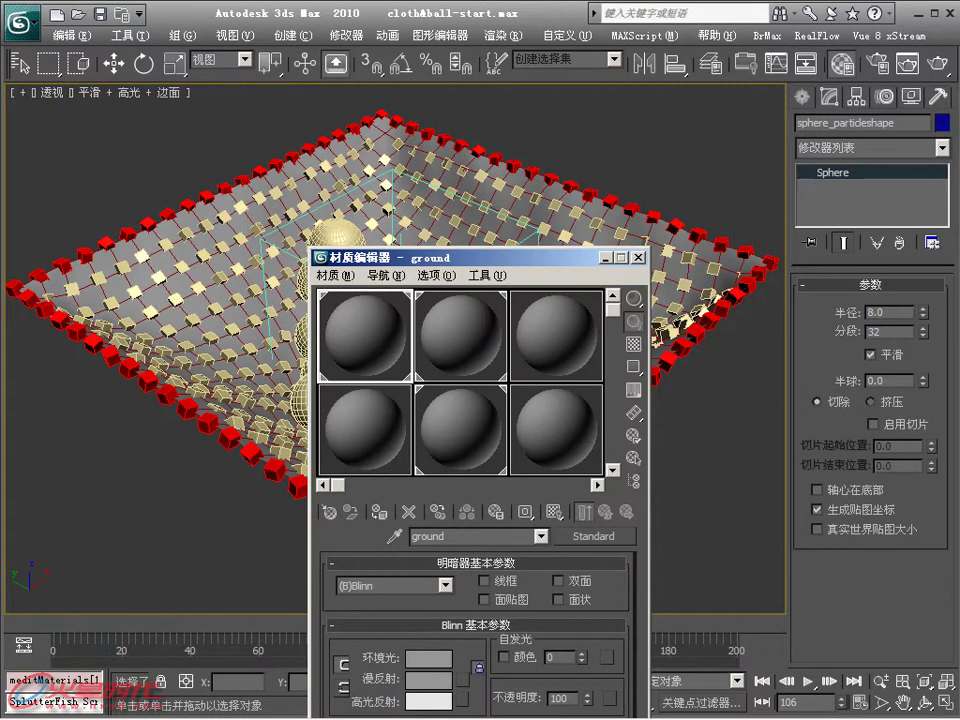
# - Unhide the ground object by name, select it, and return to the camera view
pyautogui.click(910, 96)
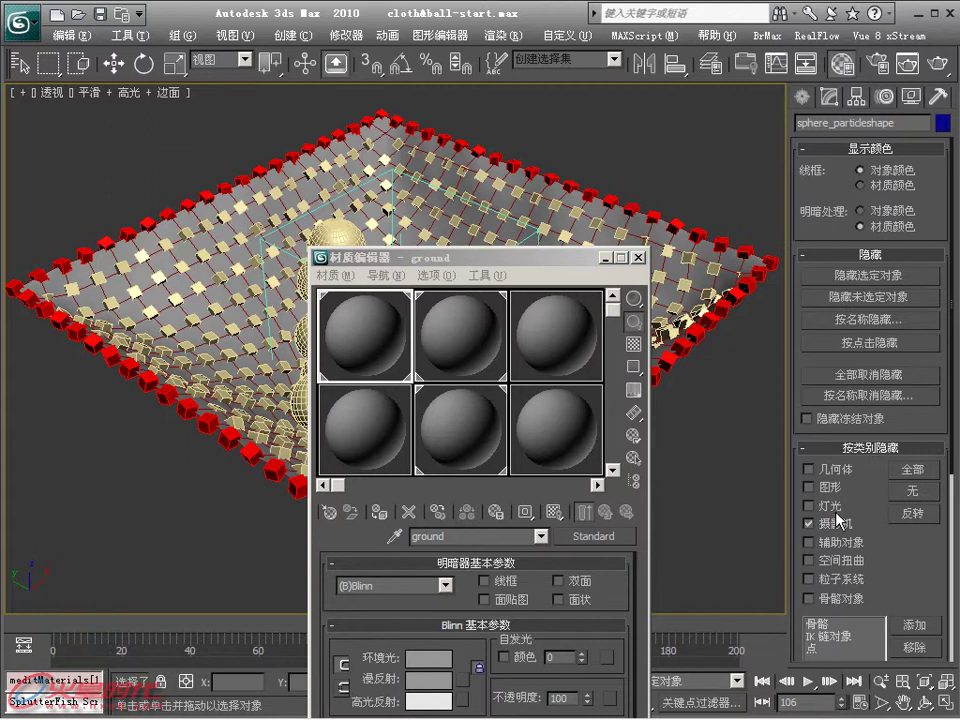
pyautogui.click(870, 395)
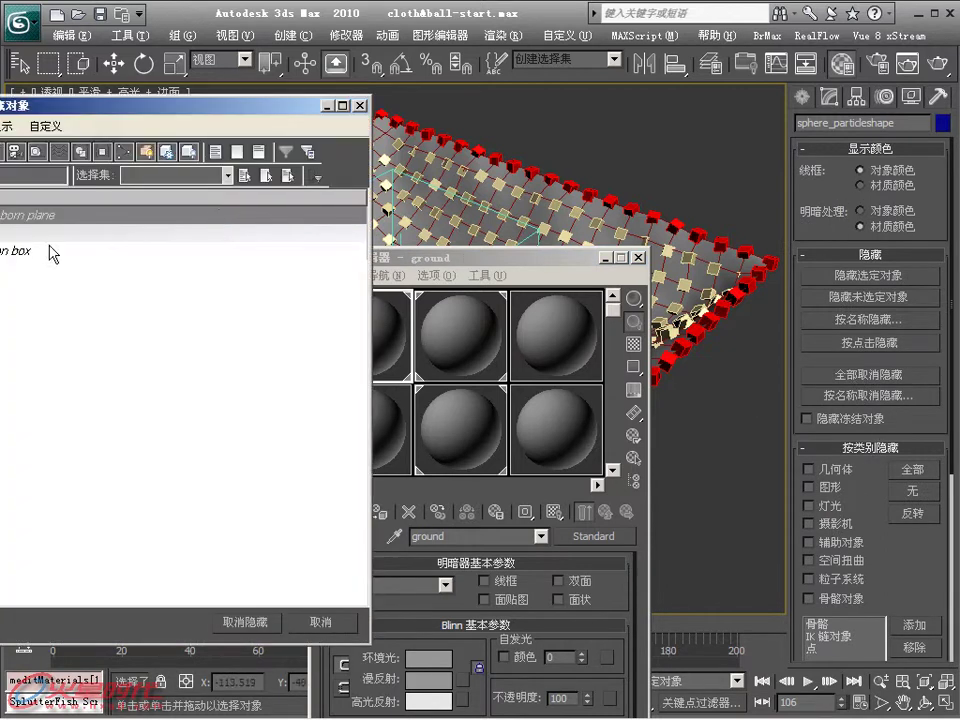
pyautogui.click(3, 236)
pyautogui.press('Return')
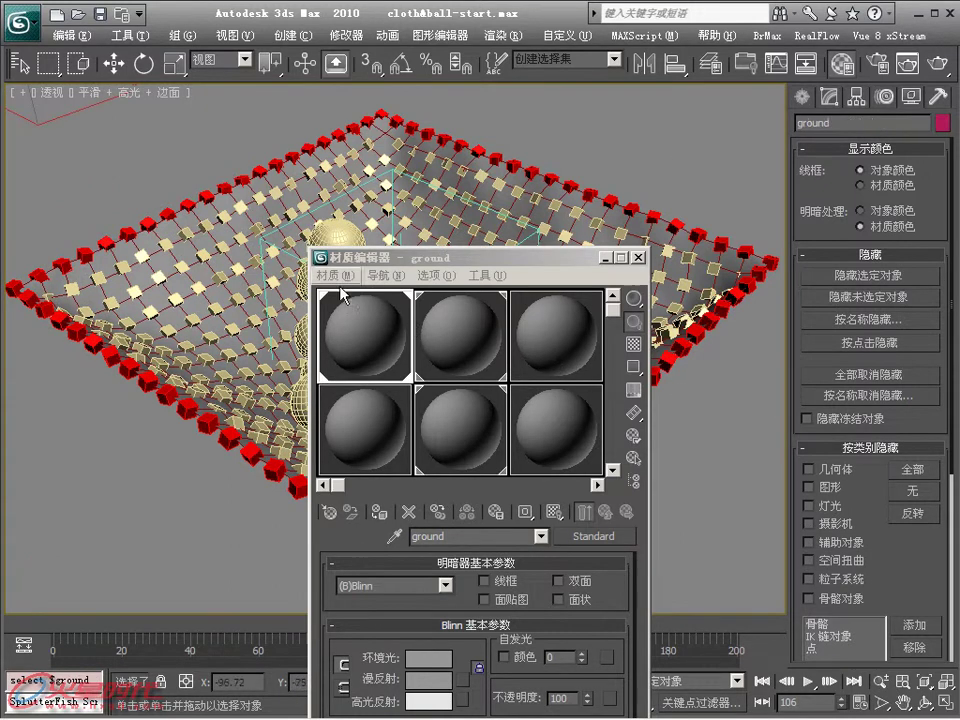
pyautogui.click(430, 210)
pyautogui.press('c')
pyautogui.press('m')
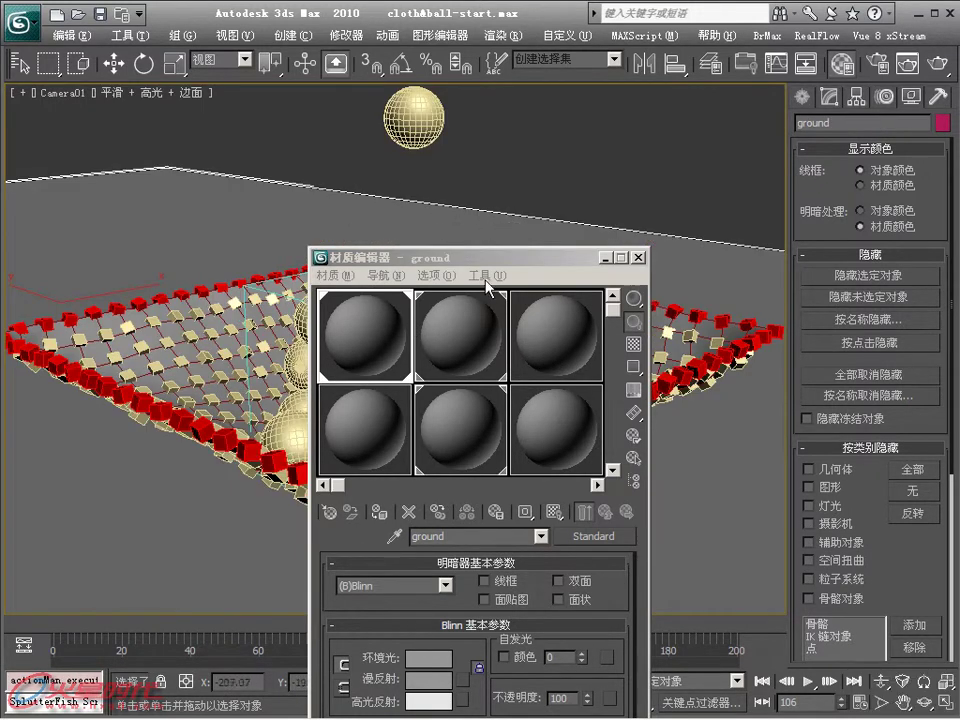
# - Change the ground material to a Standard Matte/Shadow material
pyautogui.click(593, 536)
pyautogui.doubleClick(405, 361)
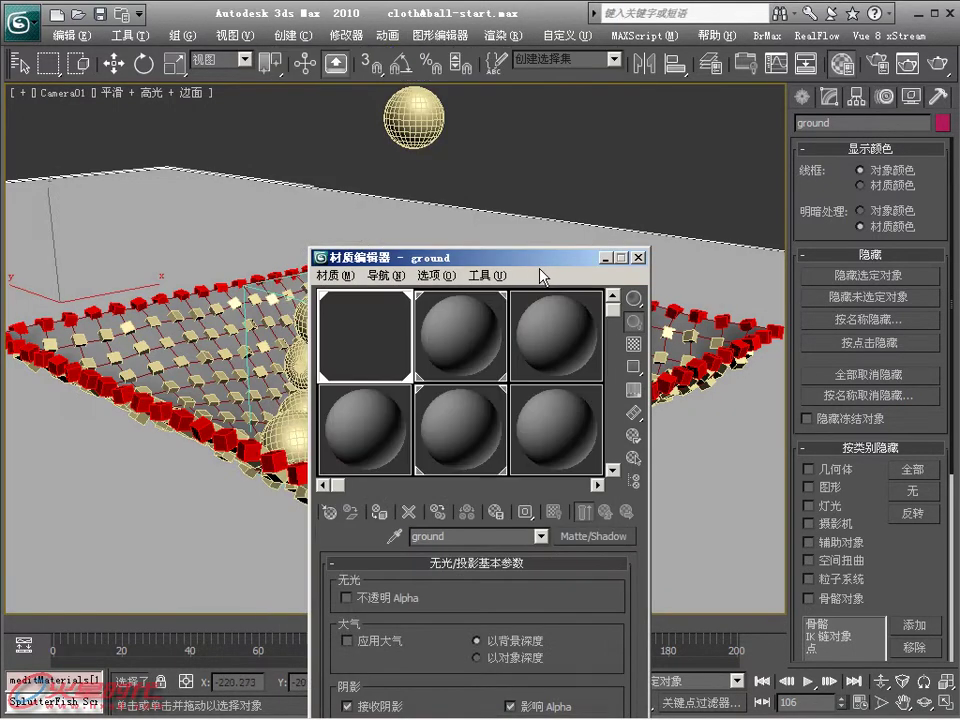
pyautogui.moveTo(532, 257); pyautogui.dragTo(840, 20)
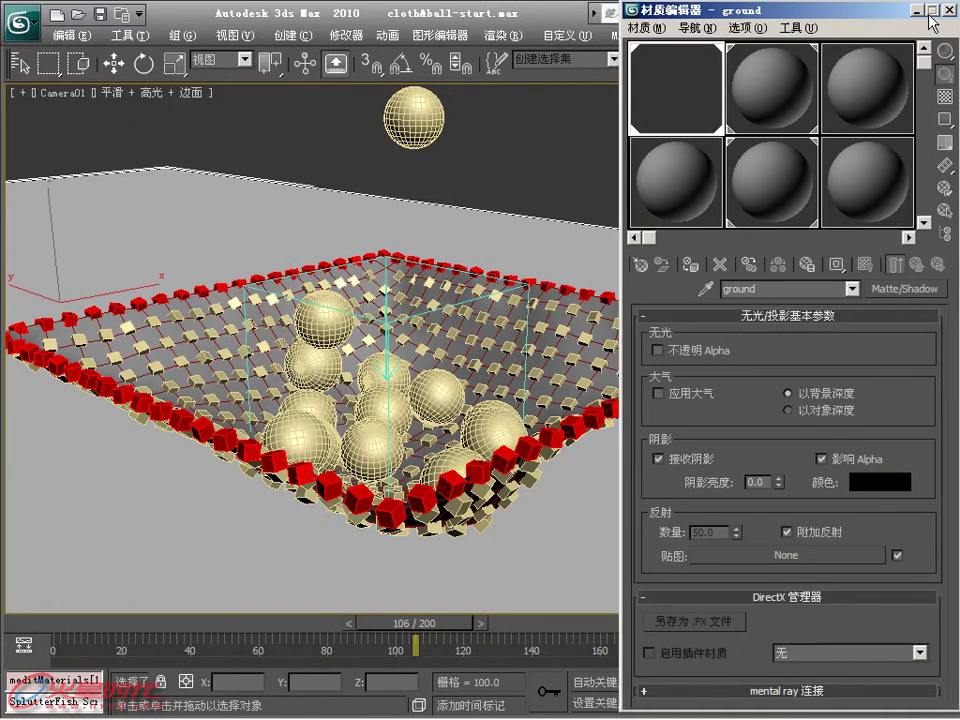
pyautogui.click(944, 12)
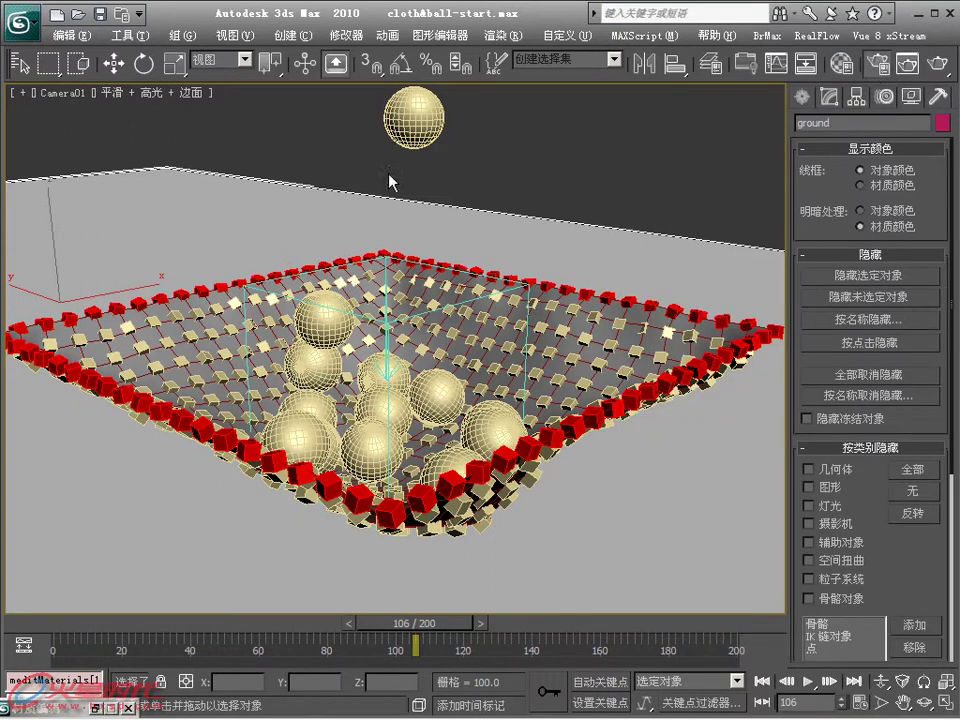
# - Assign Brazil r/s Rio Learning Edition as the production renderer
pyautogui.press('F10')
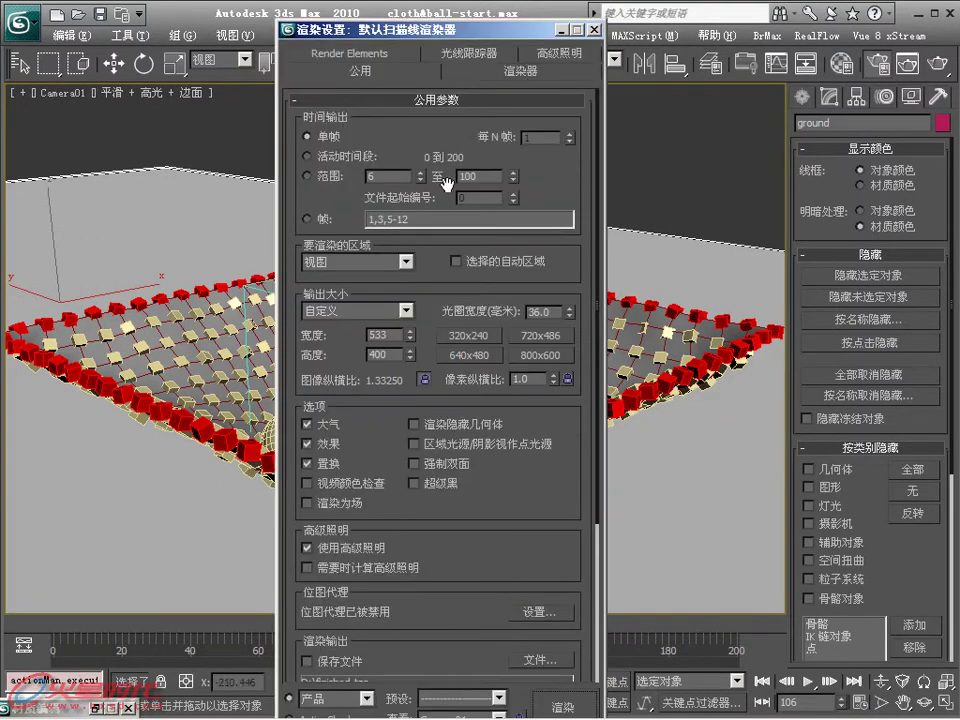
pyautogui.scroll(-3, 547, 558)
pyautogui.click(506, 692)
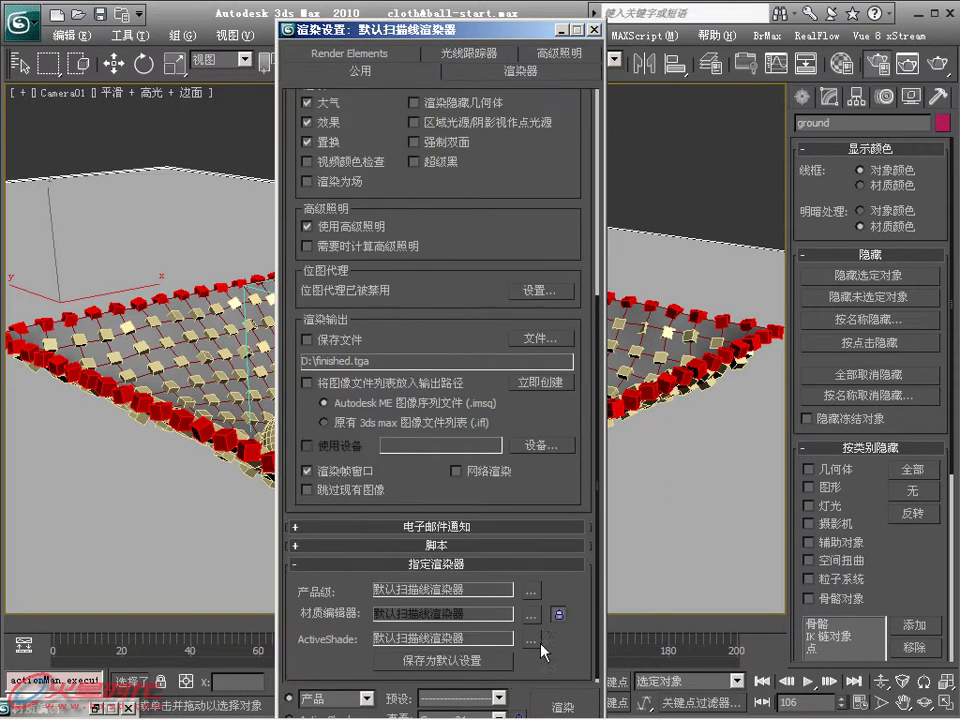
pyautogui.click(531, 590)
pyautogui.click(366, 262)
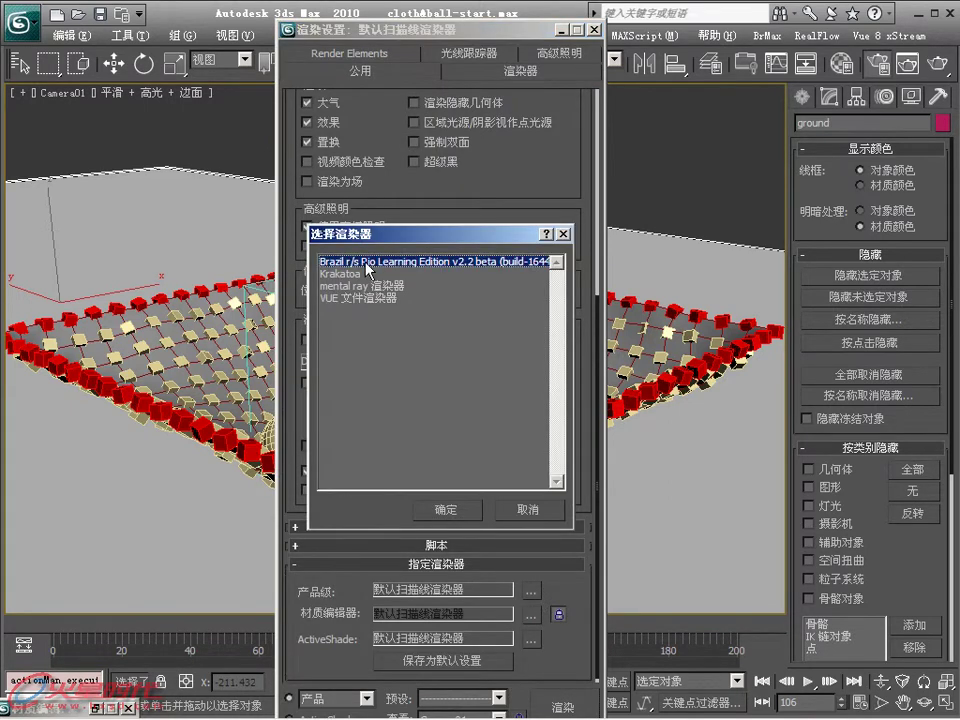
pyautogui.click(446, 509)
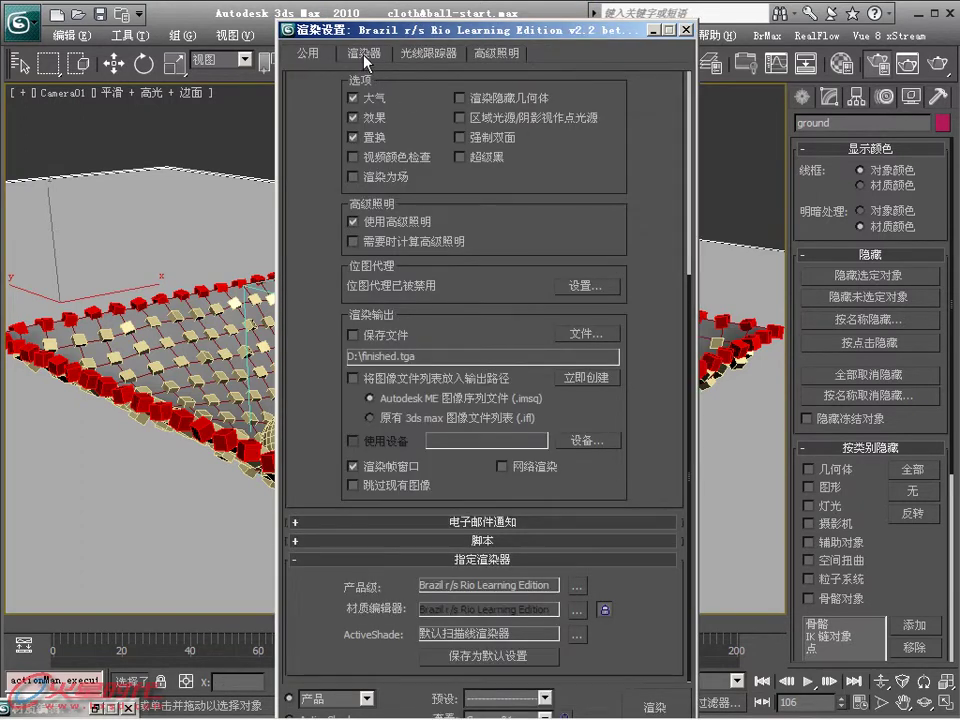
# - Enable Direct Illumination in Brazil's Luma Server with Sky Light kept on, then render Camera01
pyautogui.click(365, 55)
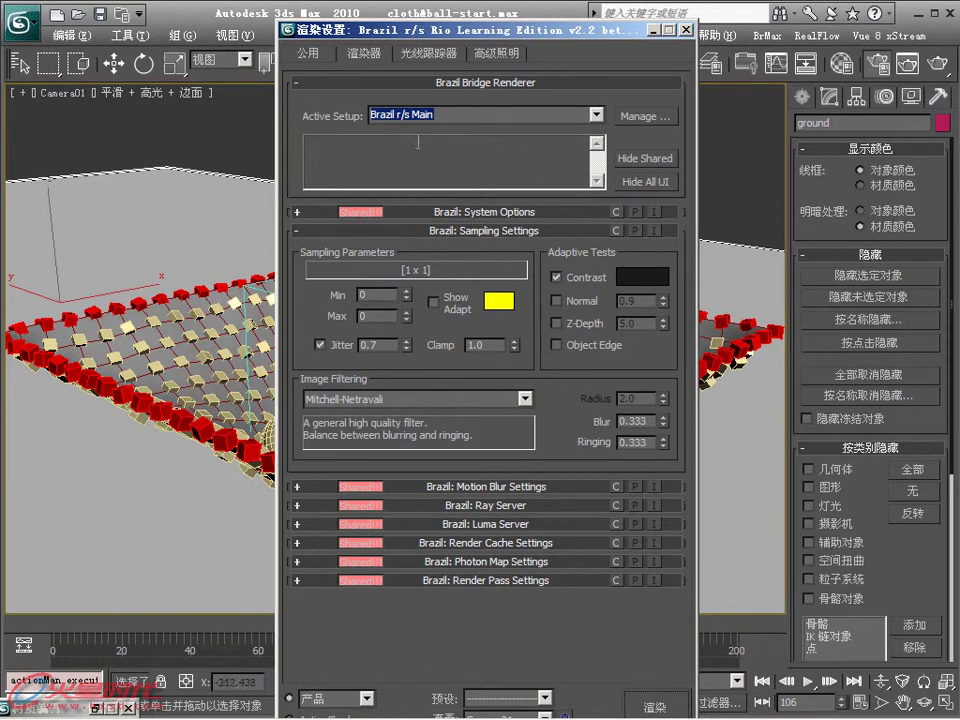
pyautogui.click(500, 525)
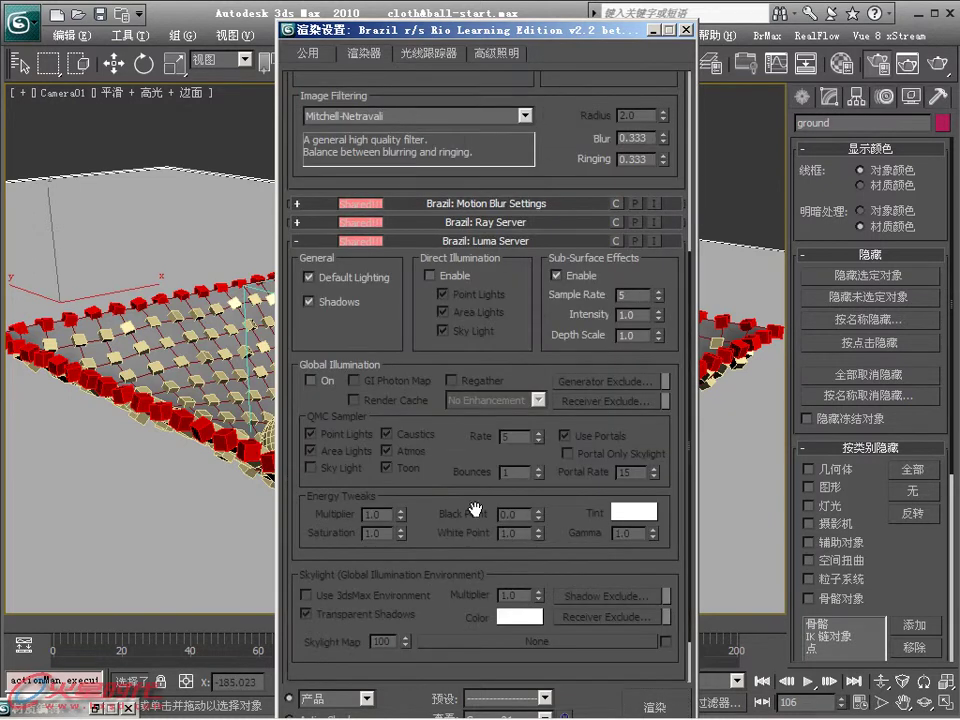
pyautogui.click(430, 277)
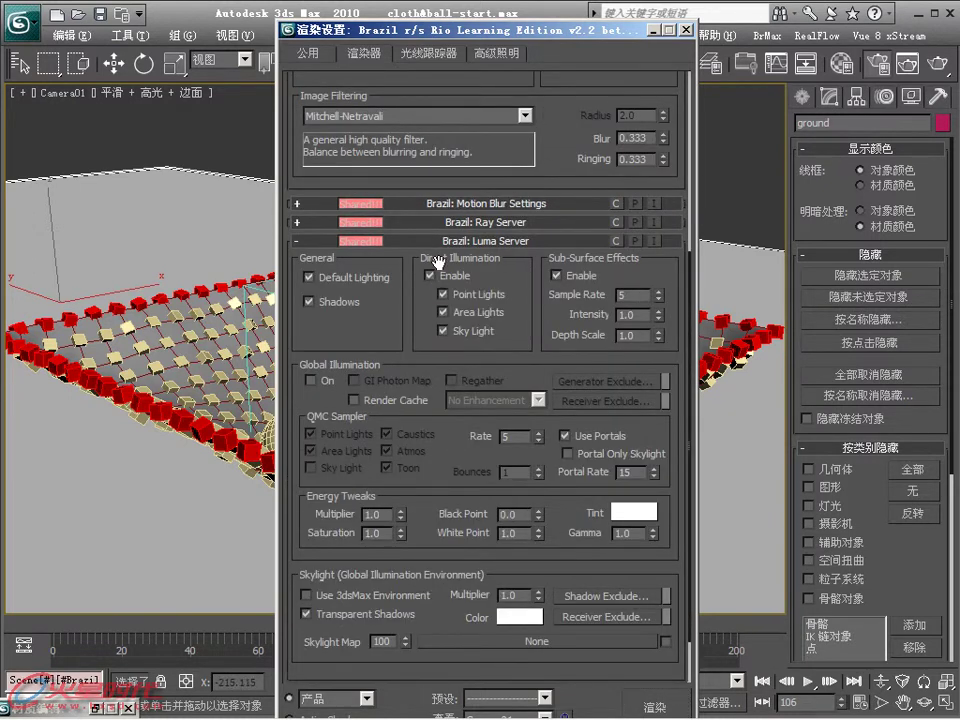
pyautogui.click(466, 335)
pyautogui.click(466, 335)
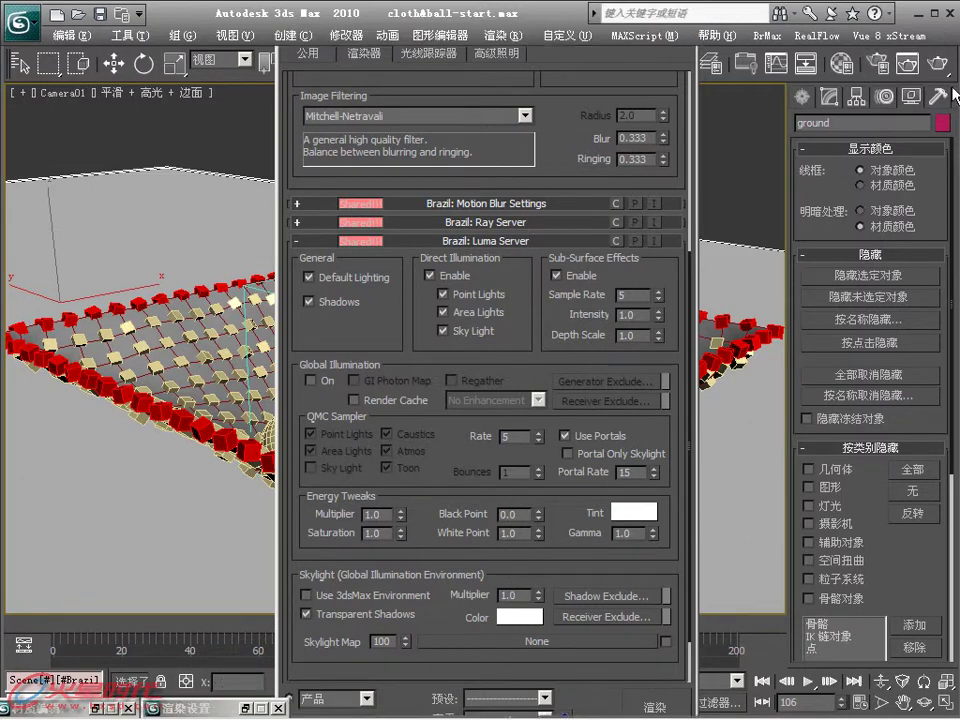
pyautogui.click(654, 32)
pyautogui.hotkey('shift', 'q')
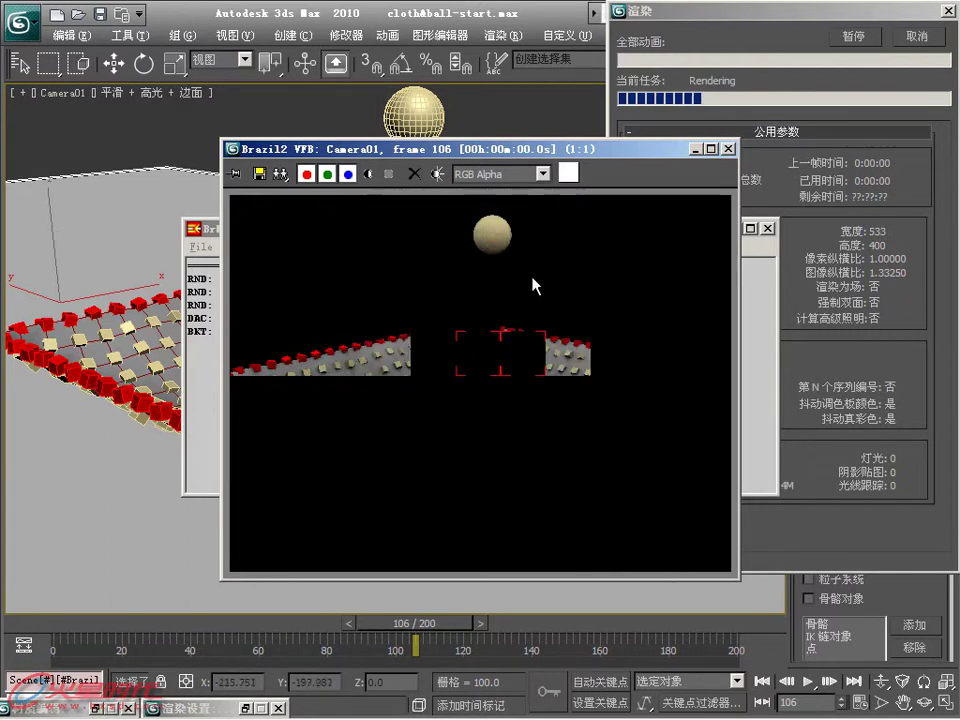
# - Let the Brazil render of Camera01 frame 106 finish, reviewing its progress details
pyautogui.click(914, 36)
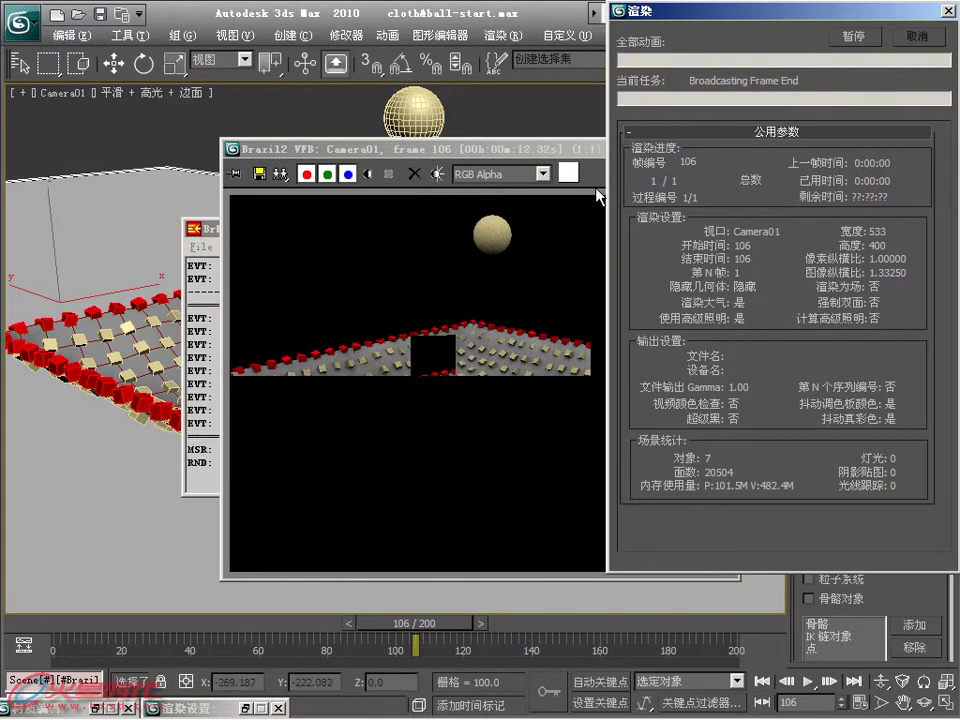
pyautogui.click(503, 36)
# - Set the environment background colour to a muted medium blue, about RGB 64, 133, 187
pyautogui.click(530, 150)
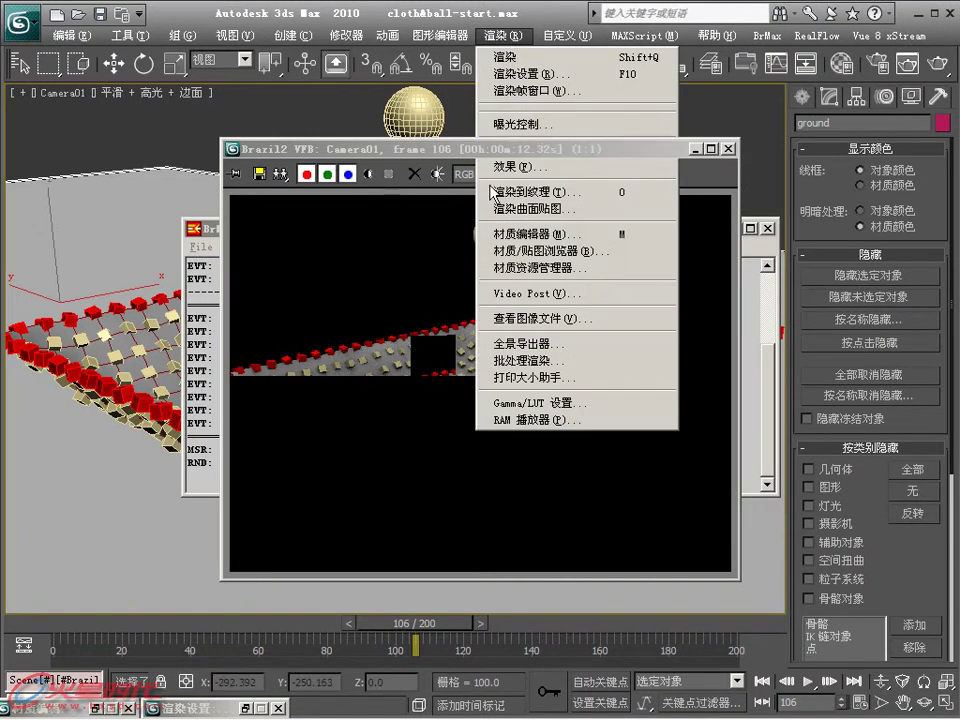
pyautogui.click(48, 124)
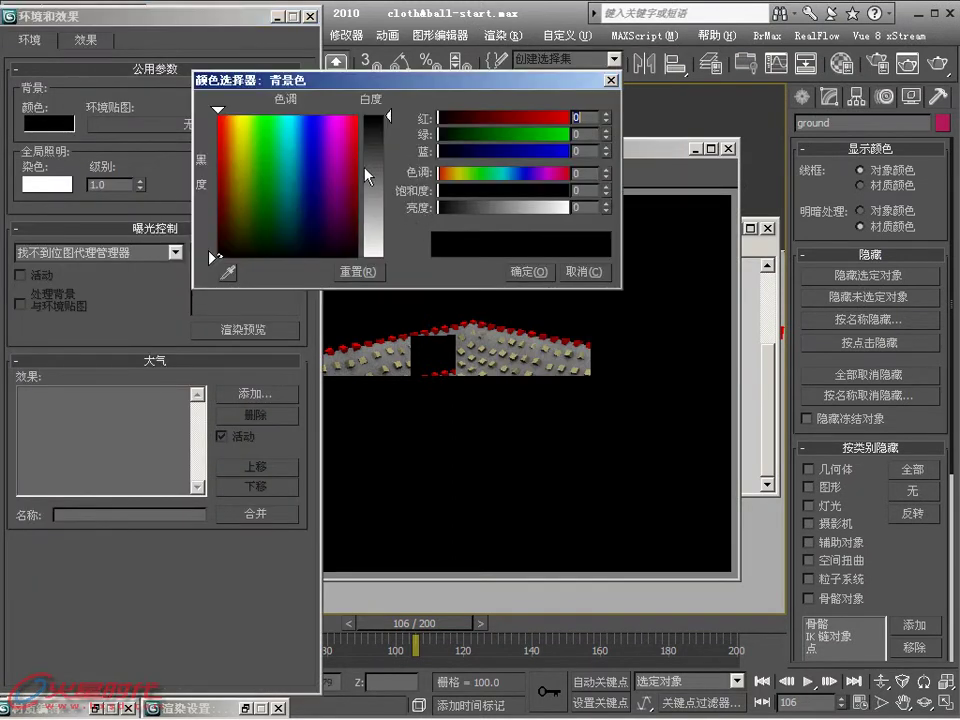
pyautogui.click(298, 121)
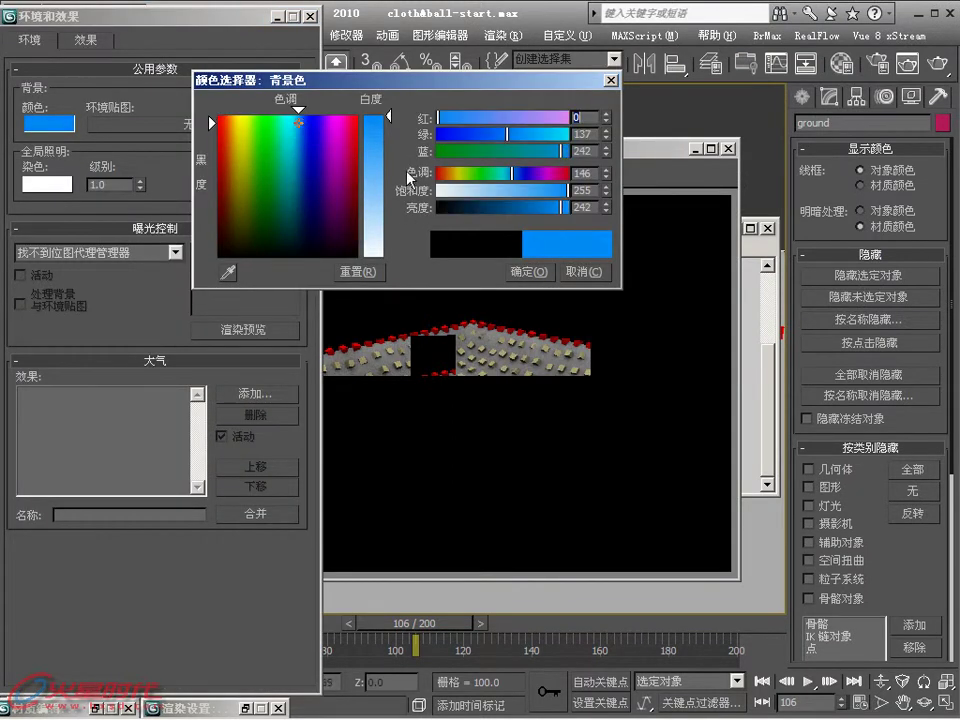
pyautogui.click(518, 207)
pyautogui.moveTo(388, 142); pyautogui.dragTo(549, 202)
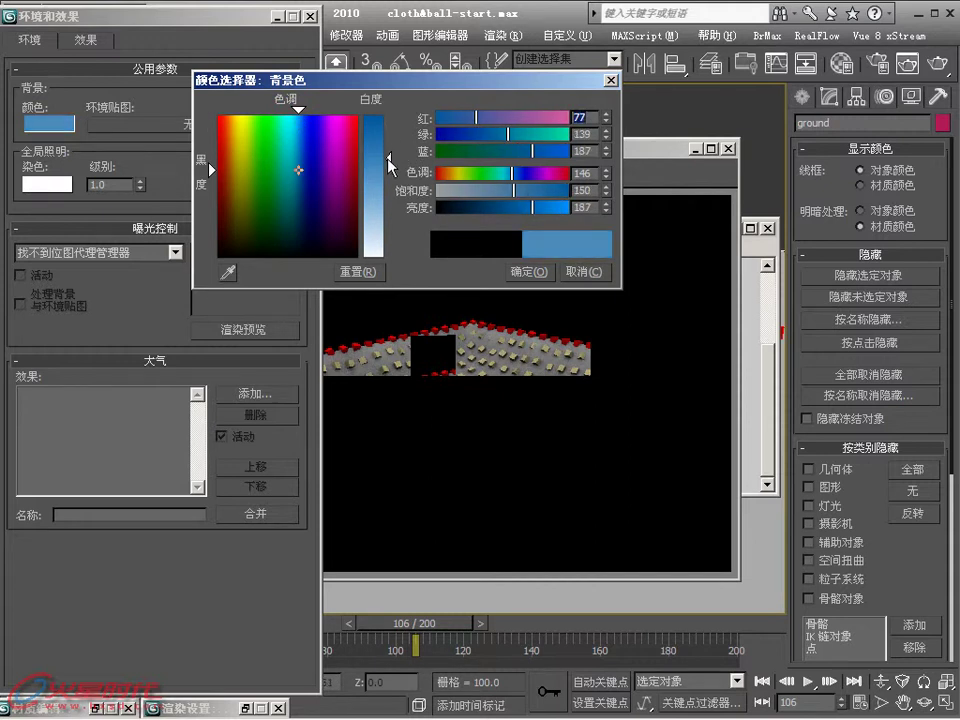
pyautogui.click(515, 207)
pyautogui.click(544, 272)
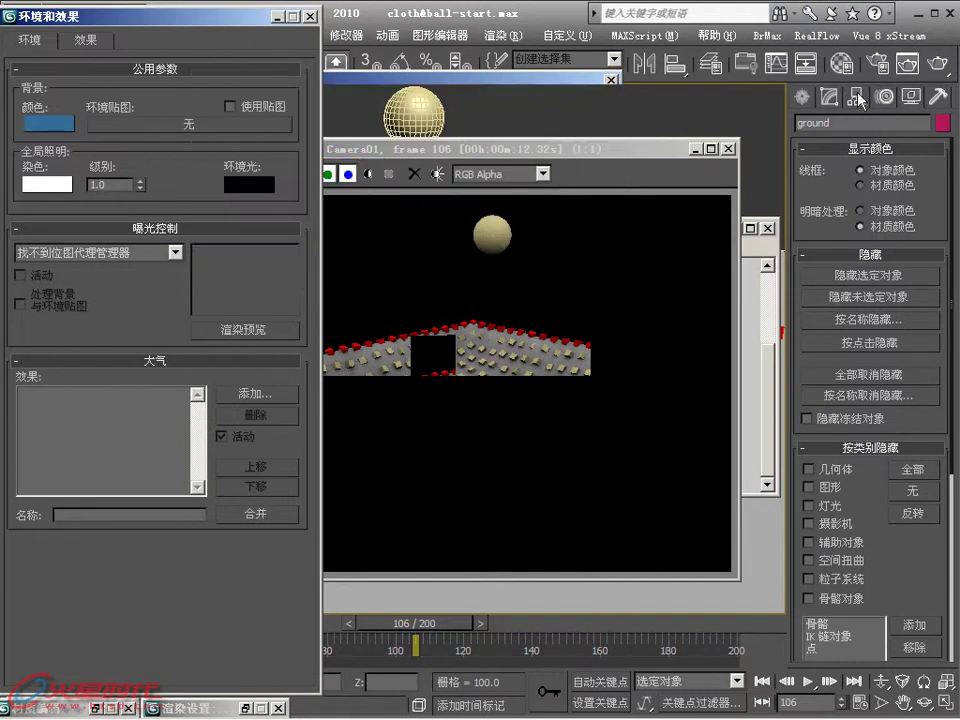
# - Re-render frame 106 to check the blue background, then cancel the render
pyautogui.hotkey('shift', 'q')
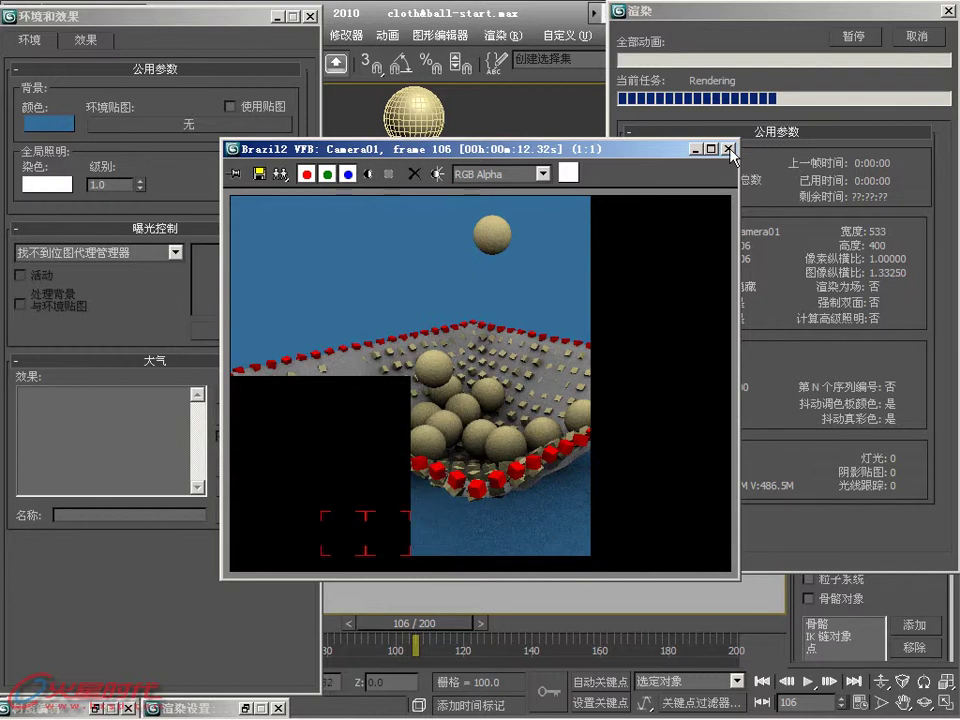
pyautogui.click(912, 37)
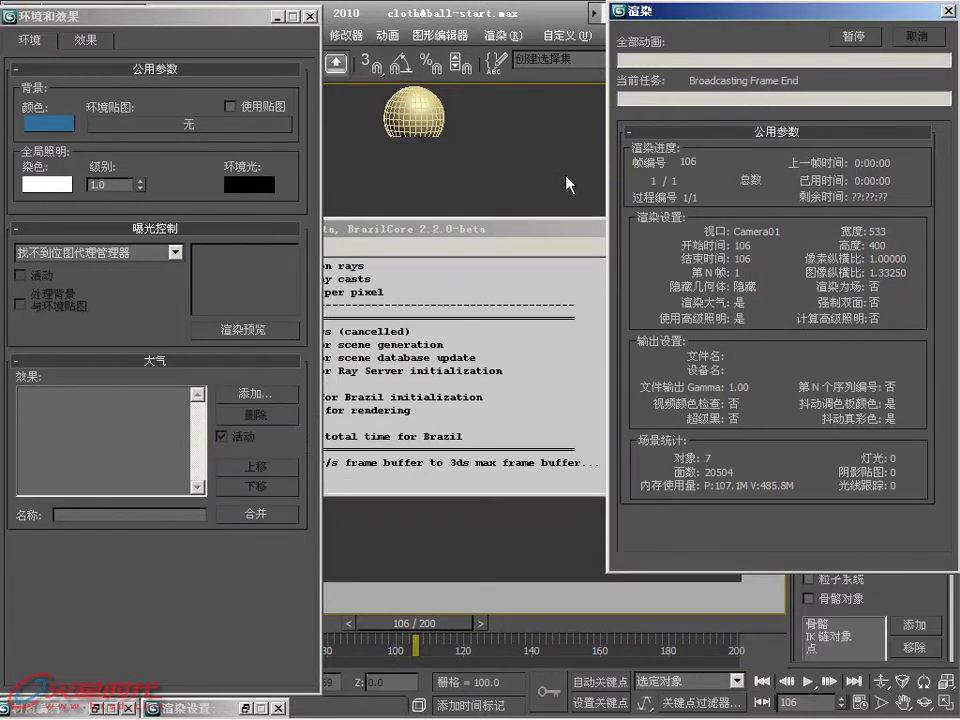
# - Close the render log and environment windows and select the sphere material in the Material Editor
pyautogui.click(768, 228)
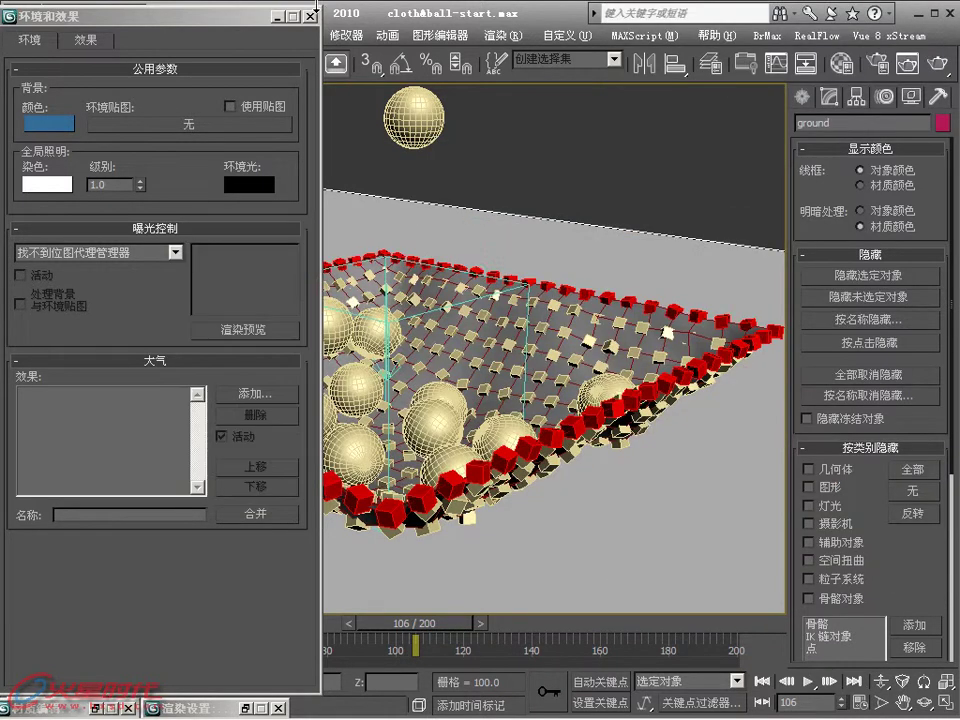
pyautogui.click(309, 16)
pyautogui.click(837, 62)
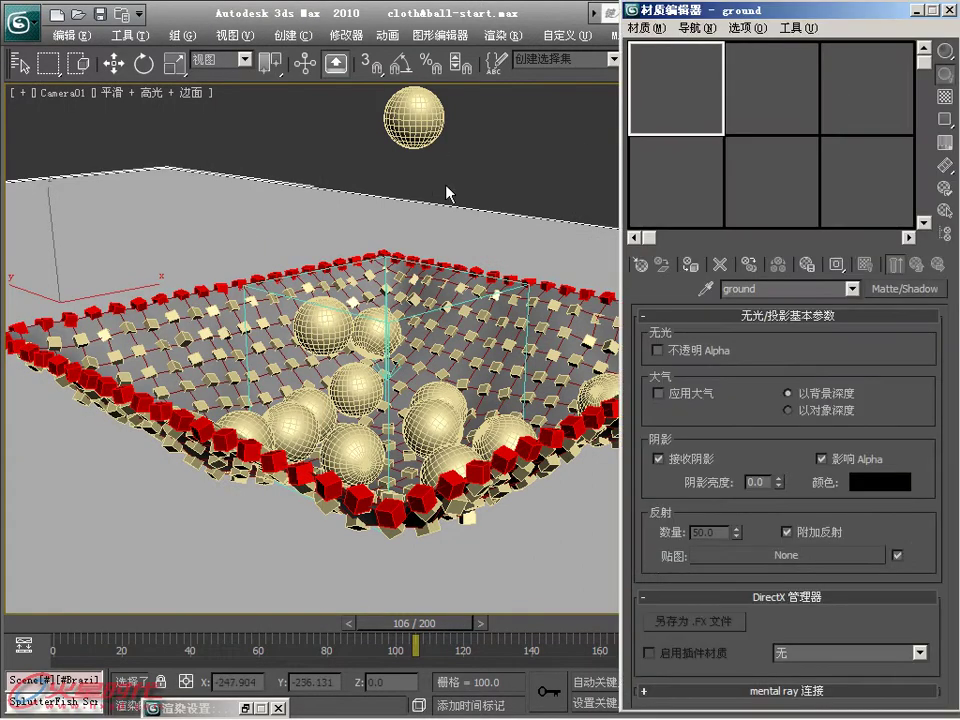
pyautogui.click(779, 100)
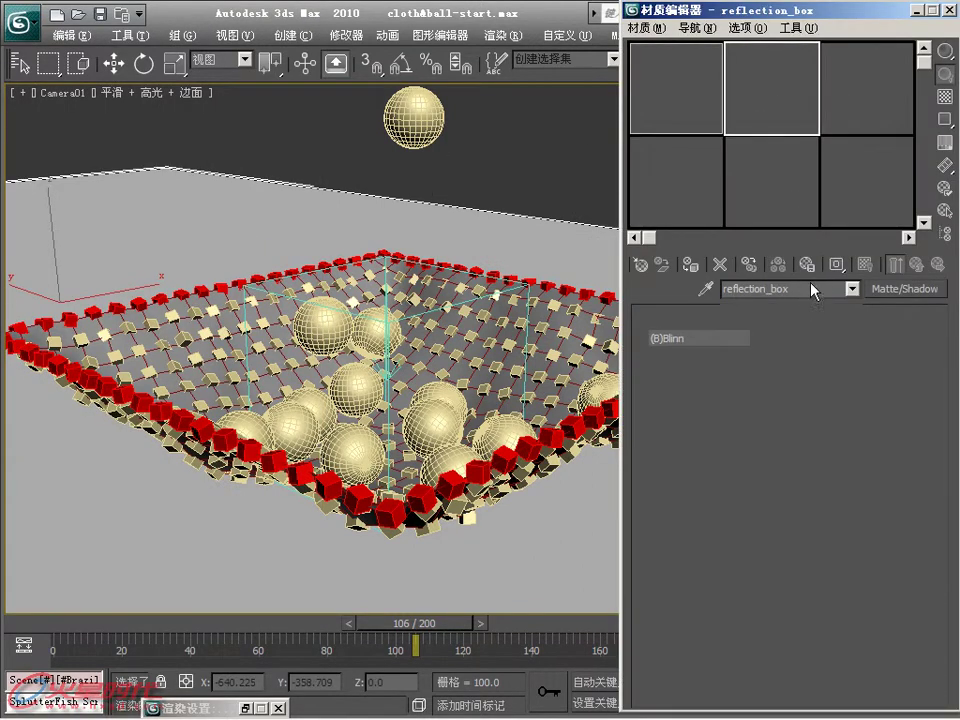
pyautogui.click(876, 92)
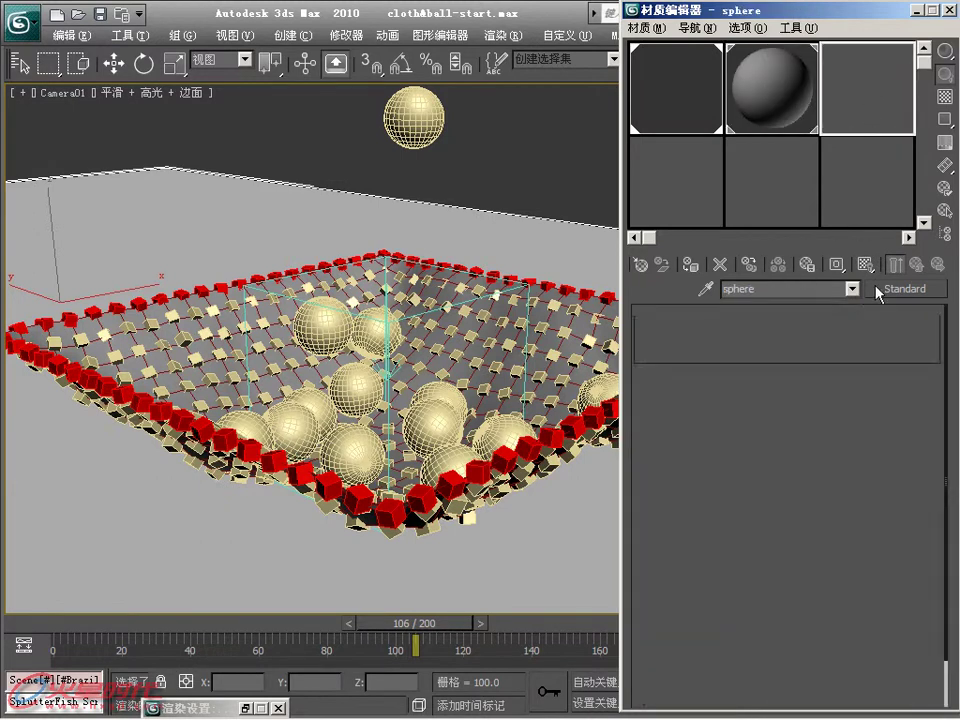
# - Convert the sphere material to Multi/Sub-Object, keeping the old material, trimmed to five sub-materials
pyautogui.click(905, 288)
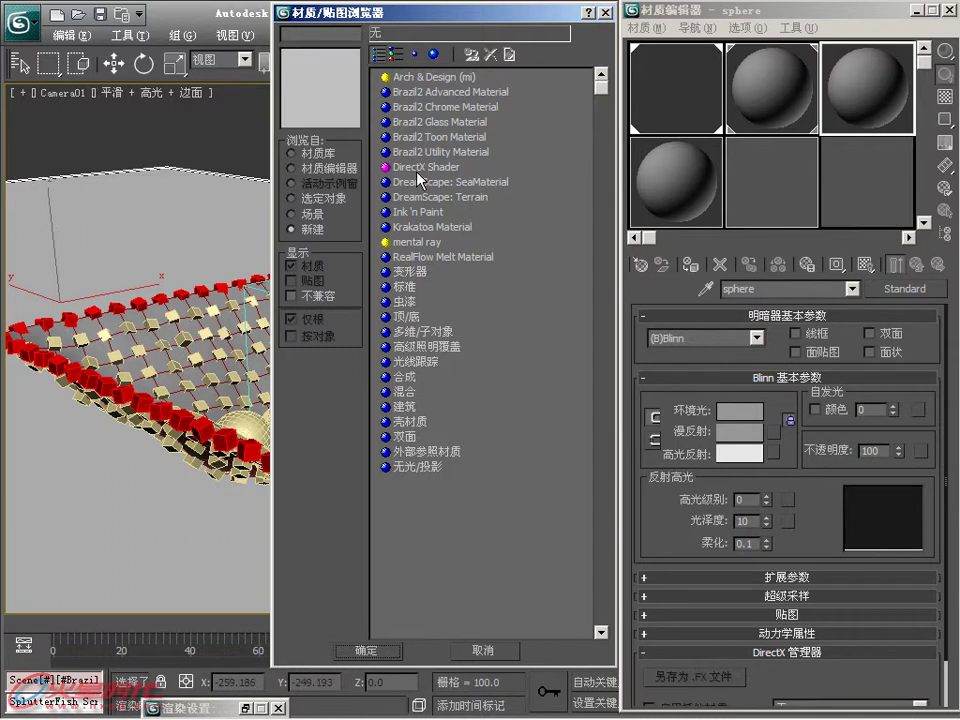
pyautogui.click(420, 333)
pyautogui.doubleClick(420, 337)
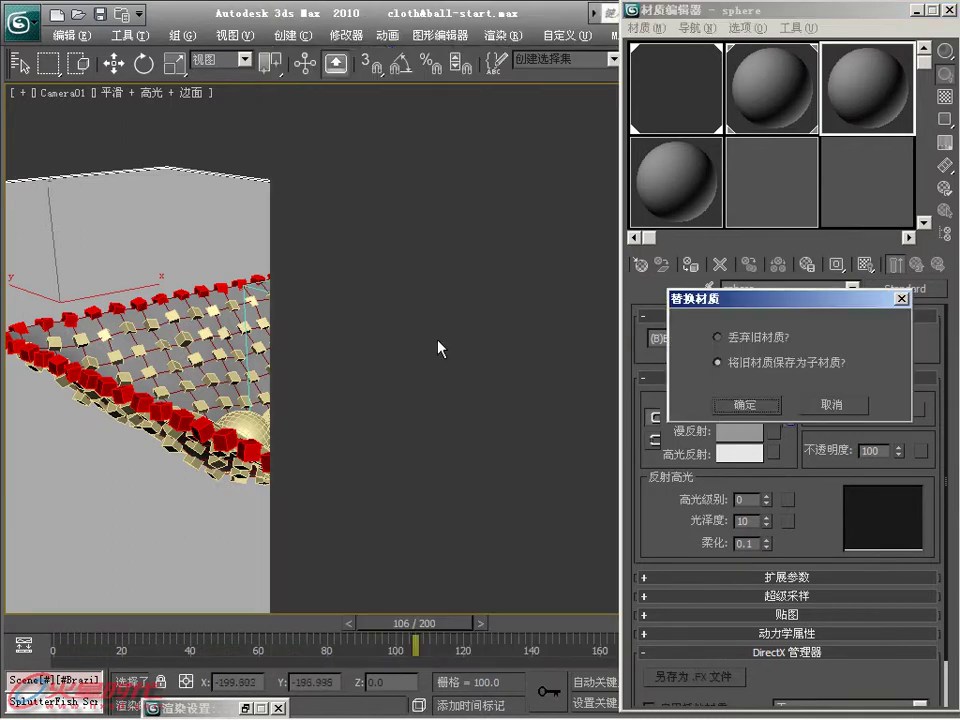
pyautogui.click(748, 405)
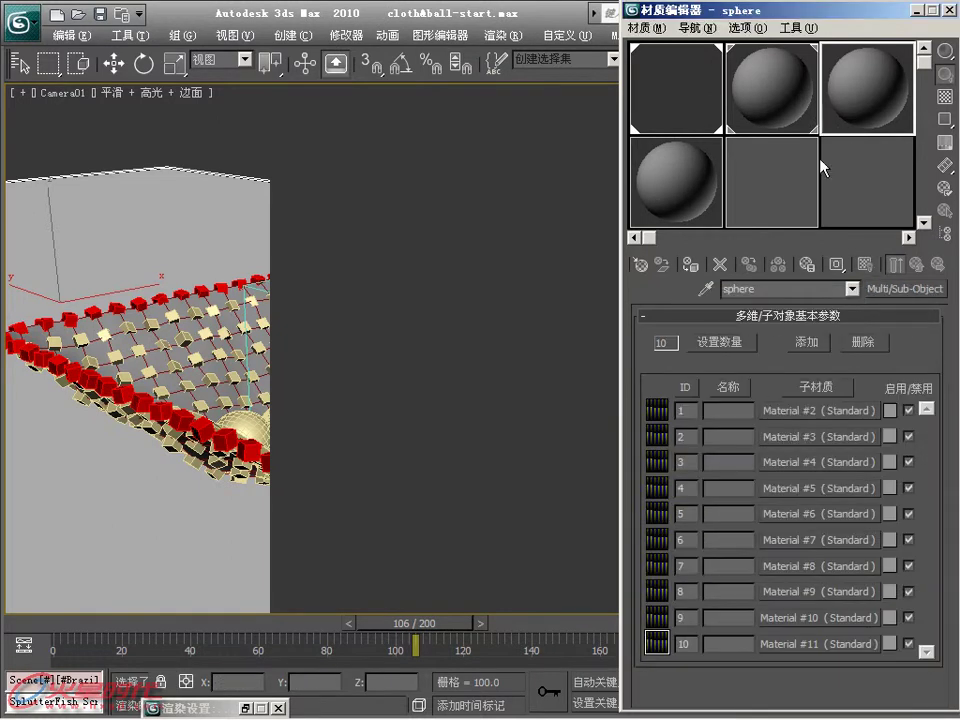
pyautogui.click(864, 345)
pyautogui.click(864, 345)
pyautogui.click(864, 345)
pyautogui.click(864, 345)
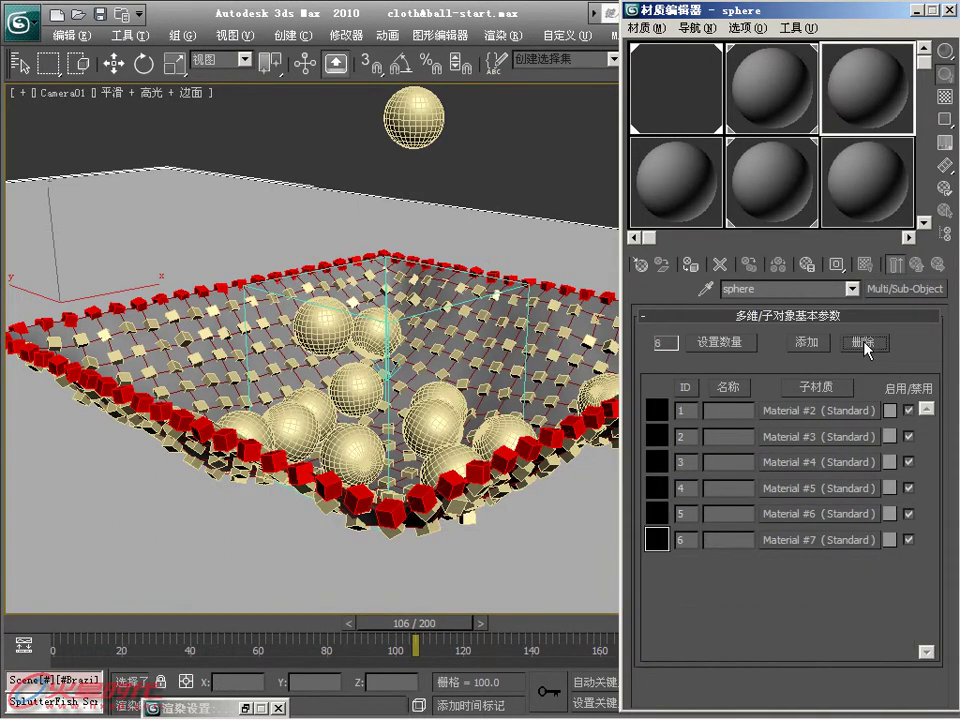
pyautogui.click(862, 345)
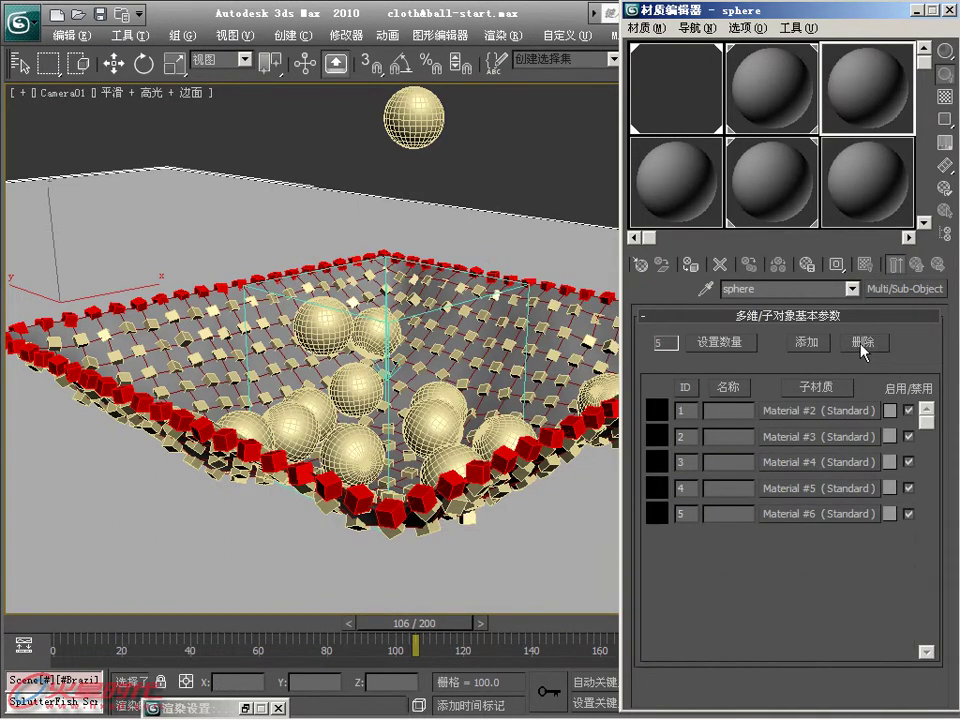
pyautogui.click(842, 418)
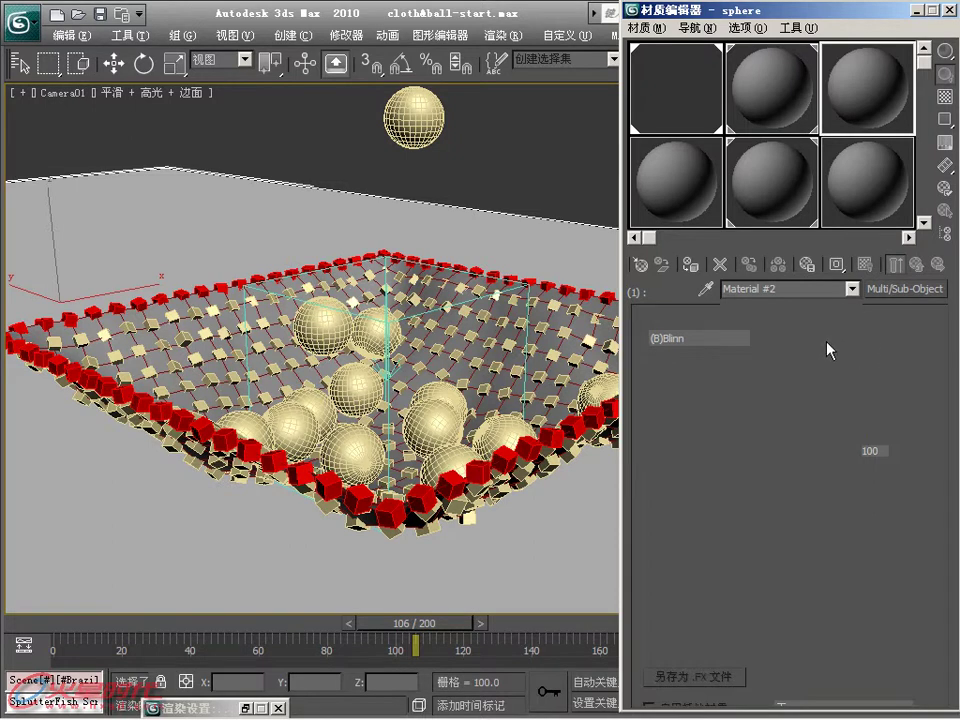
# - Make Material #2 a Brazil2 Advanced Material with a Car Paint base shader
pyautogui.click(893, 288)
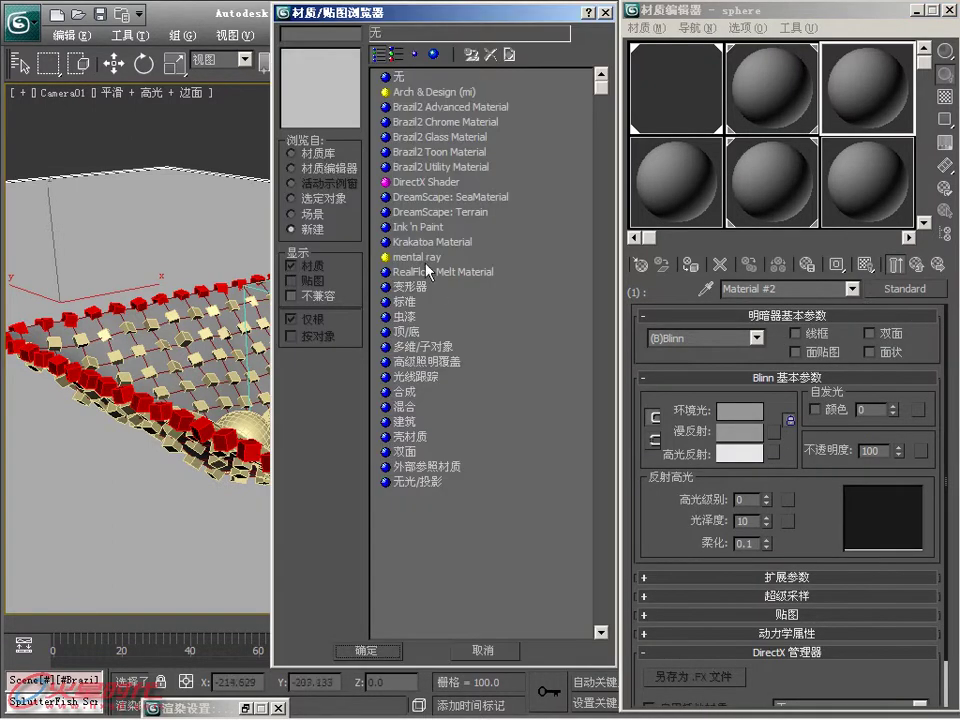
pyautogui.doubleClick(430, 106)
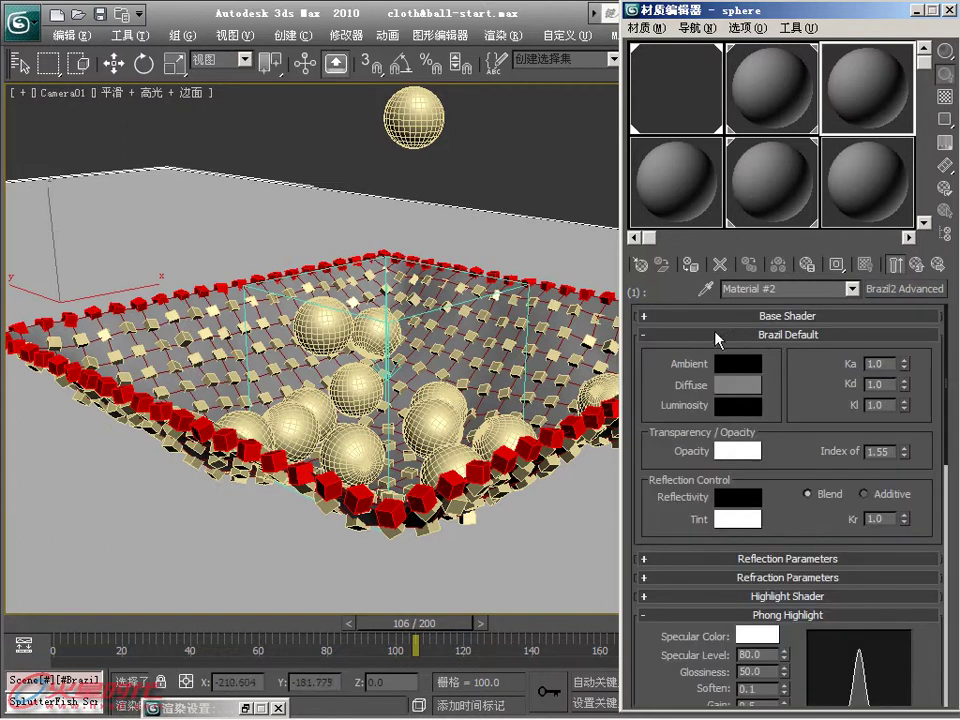
pyautogui.click(712, 318)
pyautogui.click(735, 350)
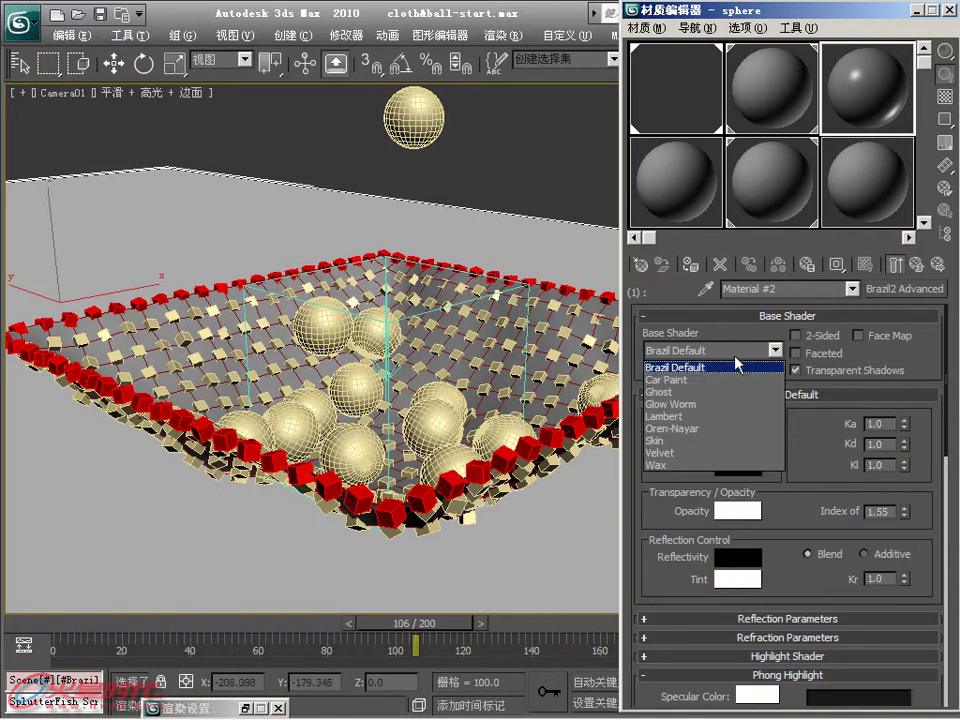
pyautogui.click(662, 381)
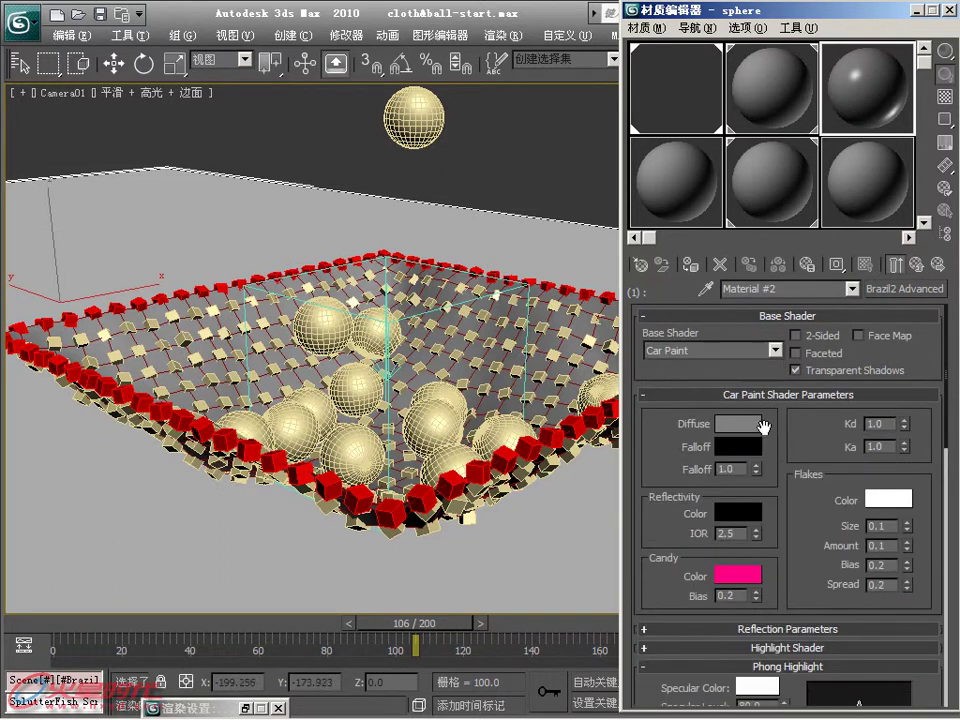
# - Give the car paint a dark green Diffuse and copy it onto the Candy colour
pyautogui.click(739, 424)
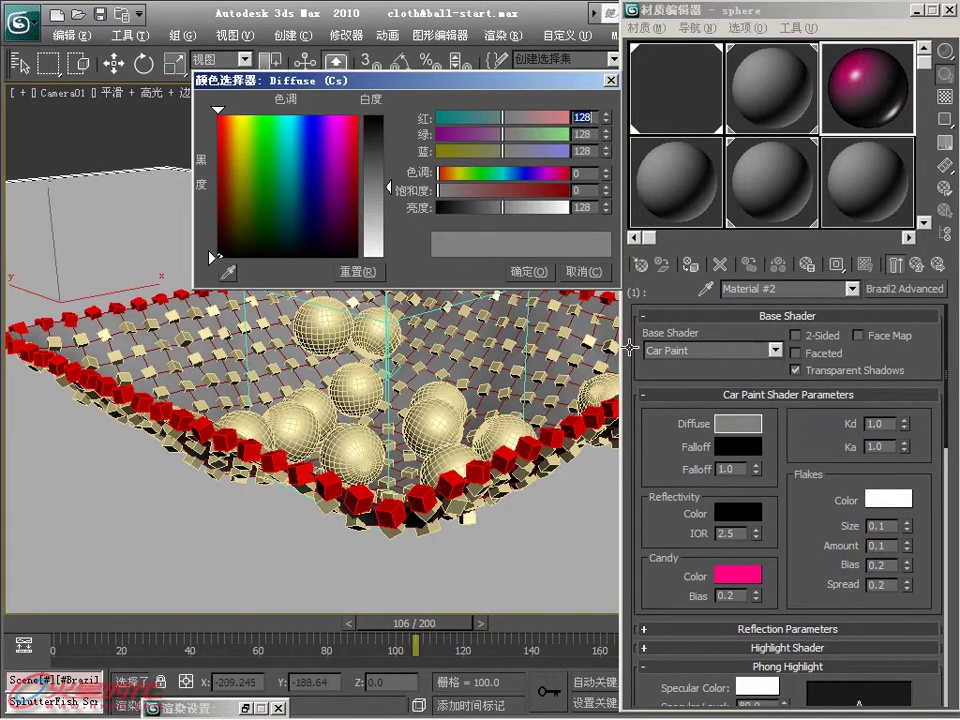
pyautogui.click(267, 122)
pyautogui.moveTo(267, 124); pyautogui.dragTo(261, 118)
pyautogui.moveTo(388, 187); pyautogui.dragTo(386, 116)
pyautogui.moveTo(560, 208); pyautogui.dragTo(491, 219)
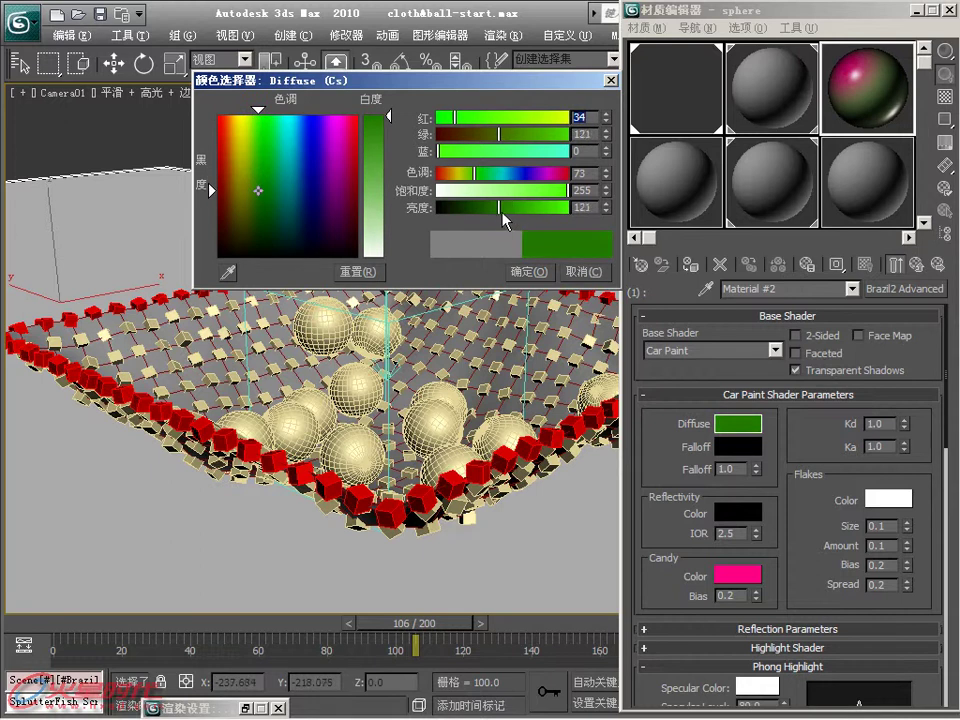
pyautogui.click(541, 273)
pyautogui.moveTo(722, 424); pyautogui.dragTo(718, 577)
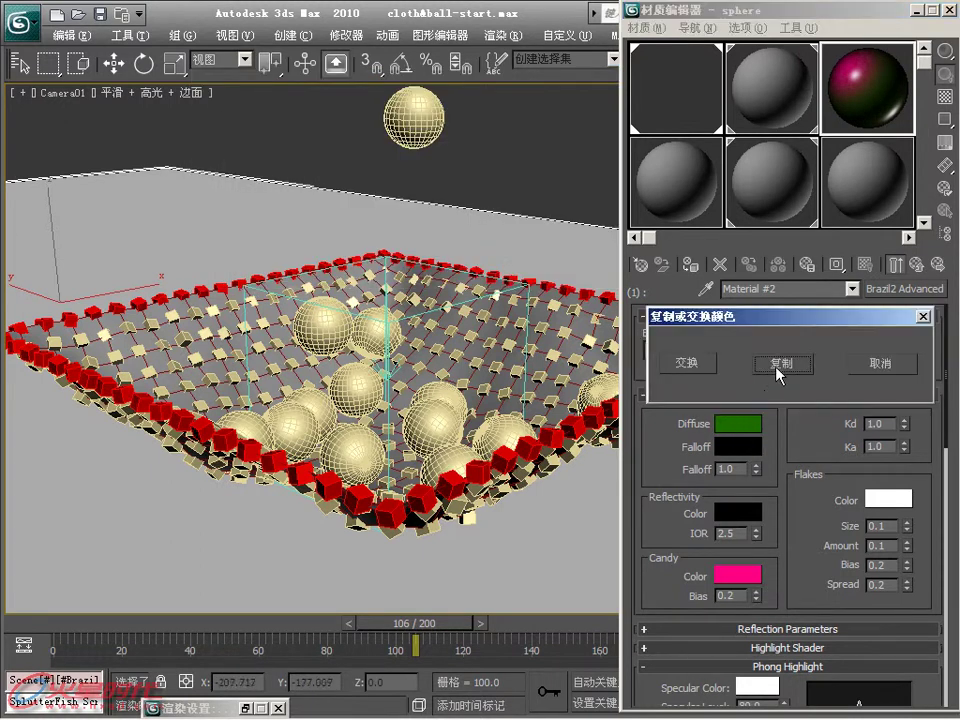
pyautogui.click(764, 367)
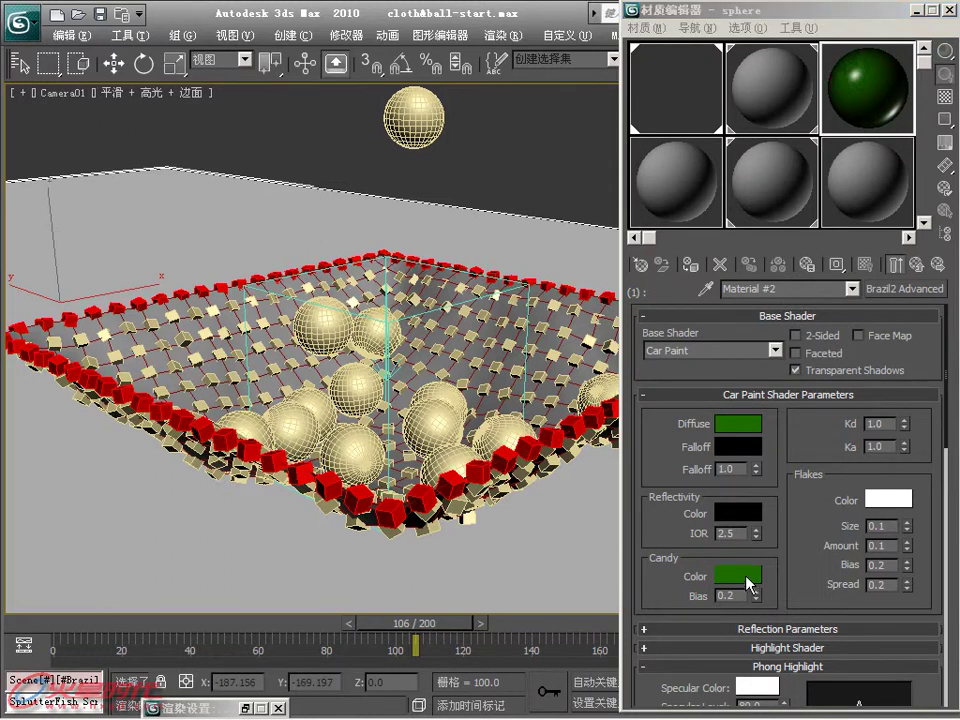
pyautogui.click(749, 578)
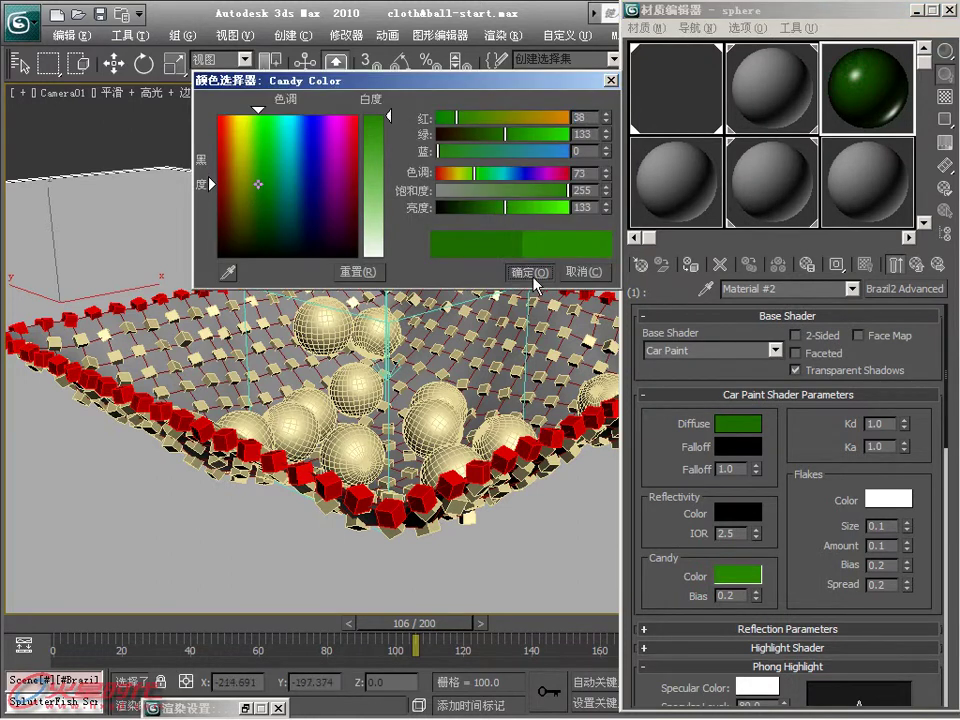
pyautogui.click(541, 272)
# - Set Reflectivity to white, flake size to 0.001 and flake amount to 0
pyautogui.click(756, 518)
pyautogui.moveTo(387, 120); pyautogui.dragTo(389, 264)
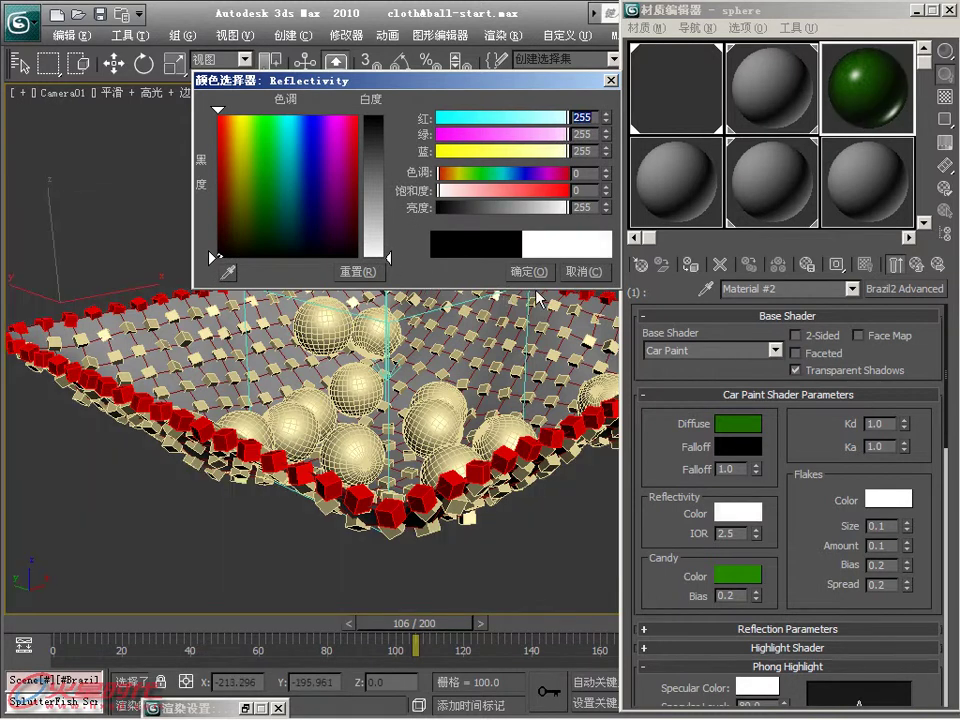
pyautogui.click(530, 271)
pyautogui.rightClick(899, 520)
pyautogui.rightClick(907, 527)
pyautogui.click(907, 552)
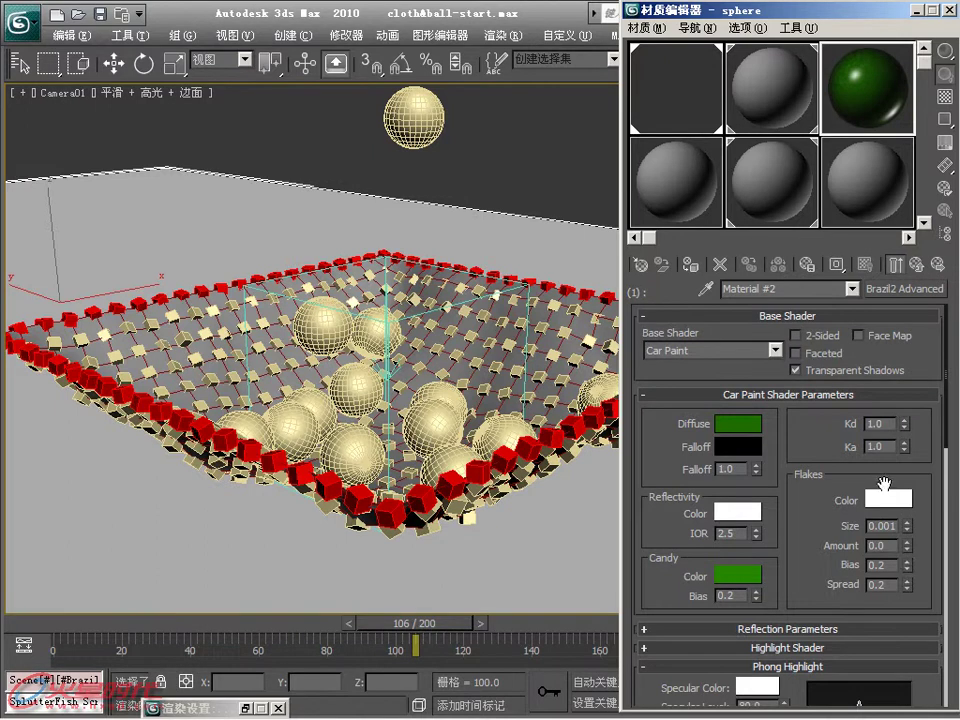
# - Copy Material #2 into the next sub-material slot and set its Diffuse to grey 117
pyautogui.click(919, 264)
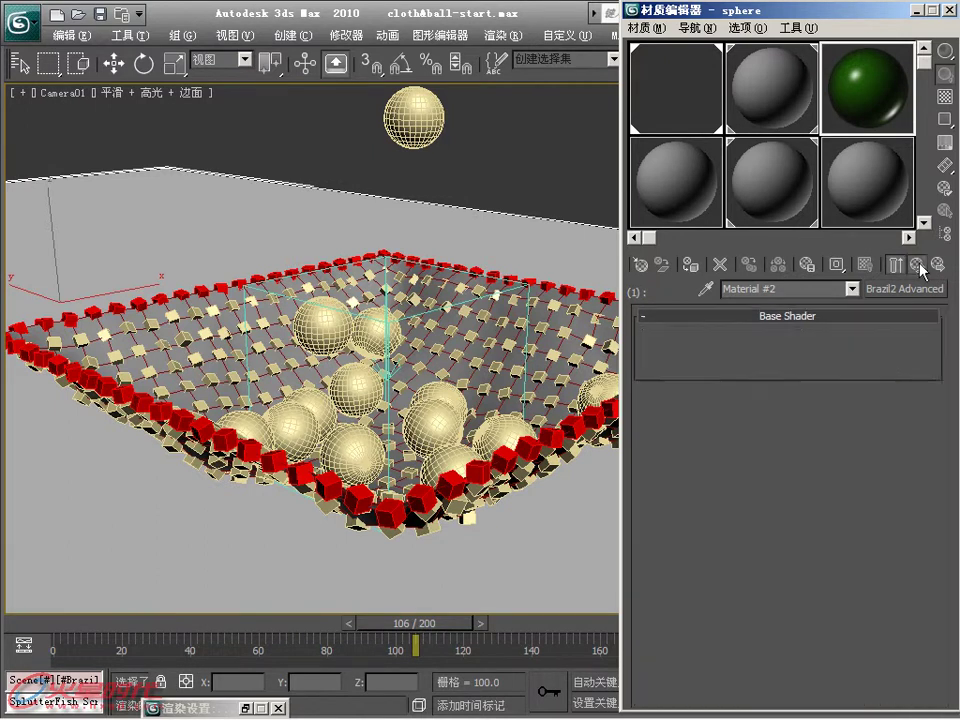
pyautogui.moveTo(800, 447); pyautogui.dragTo(770, 410)
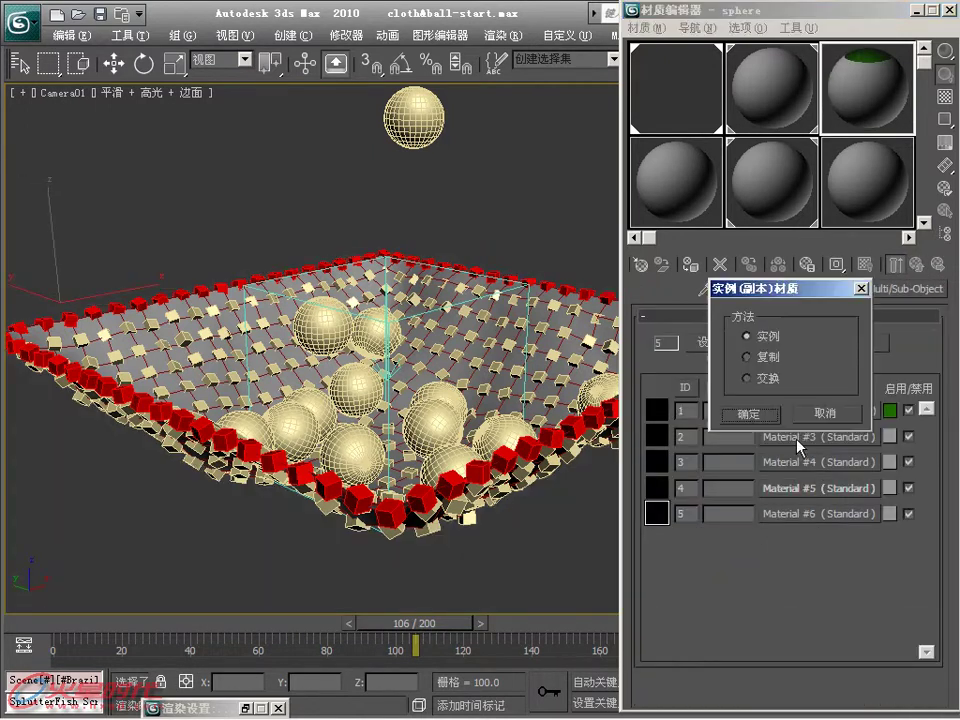
pyautogui.click(746, 414)
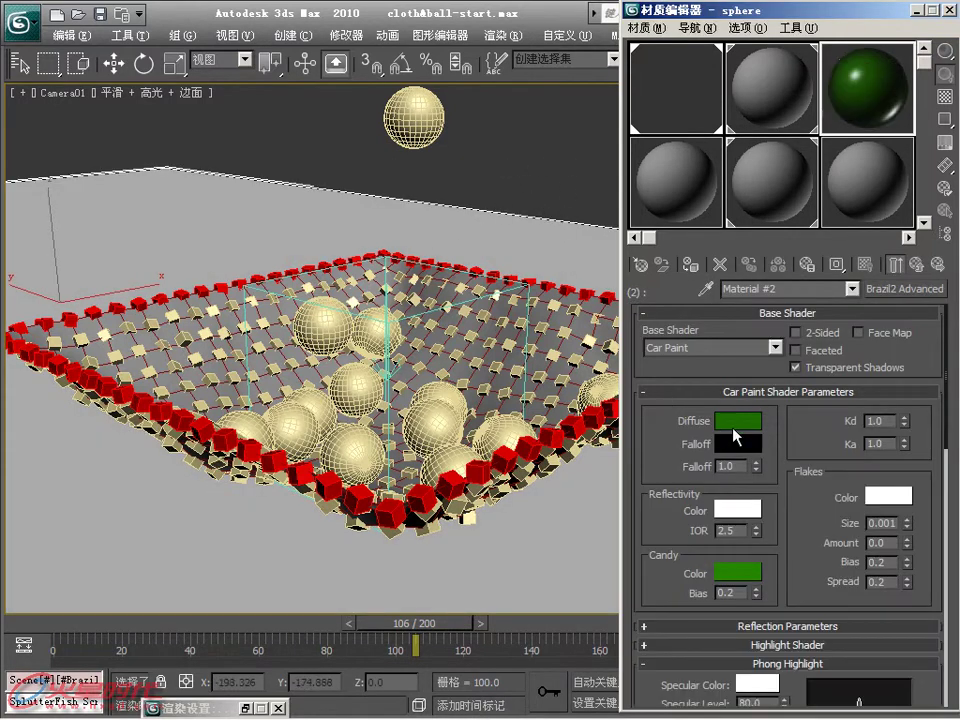
pyautogui.click(735, 421)
pyautogui.moveTo(305, 178); pyautogui.dragTo(302, 125)
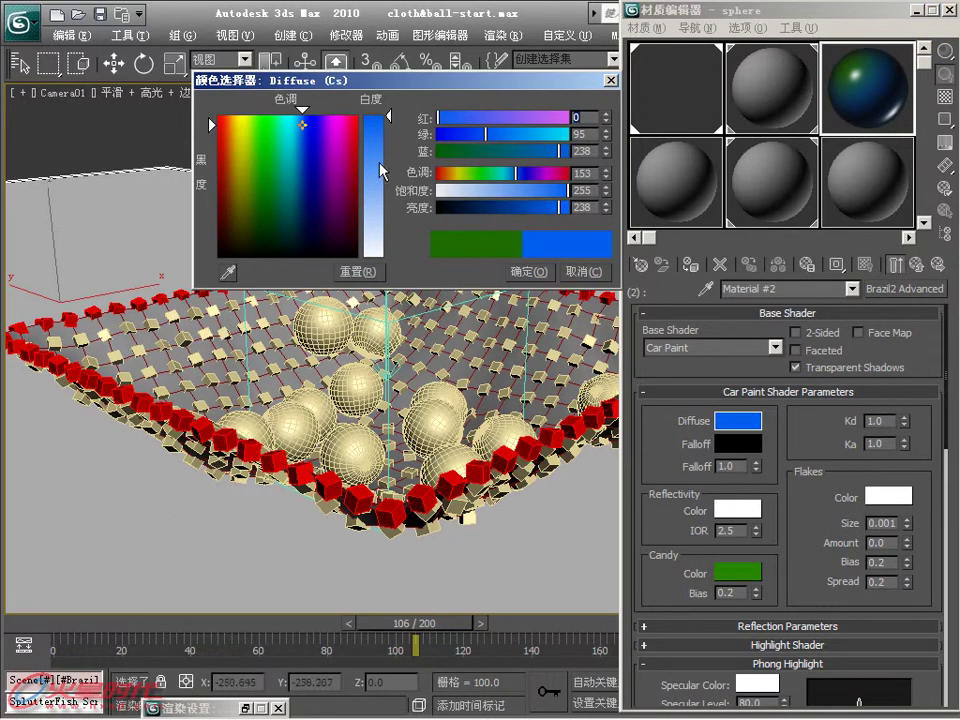
pyautogui.moveTo(300, 200); pyautogui.dragTo(216, 258)
pyautogui.moveTo(381, 215); pyautogui.dragTo(386, 188)
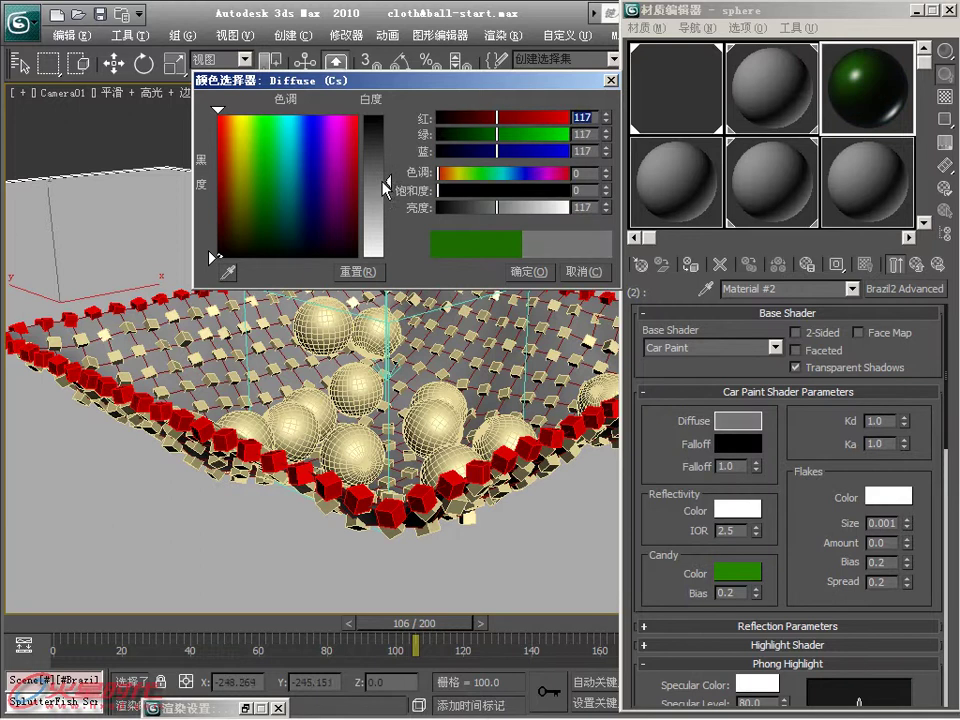
# - Copy the grey onto the Candy colour and lighten it to 179
pyautogui.moveTo(745, 426); pyautogui.dragTo(757, 580)
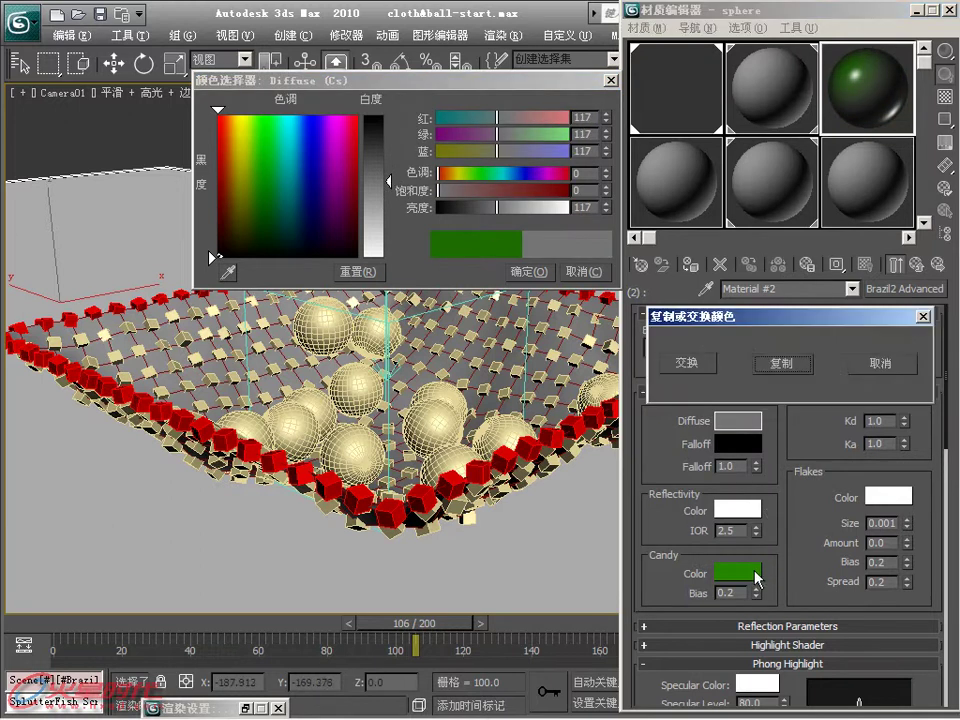
pyautogui.click(790, 366)
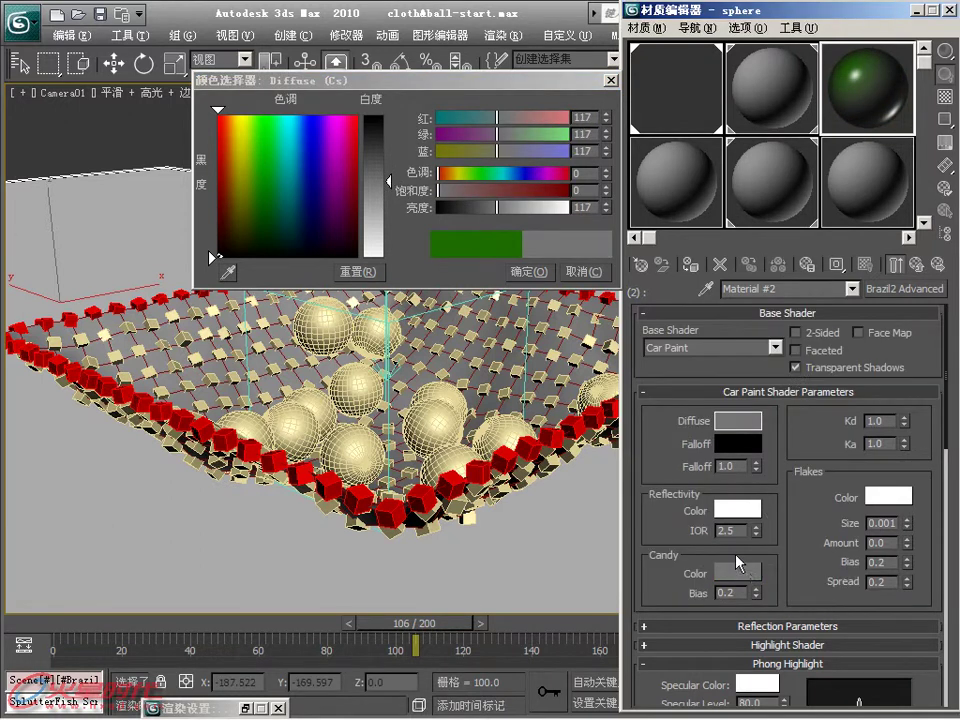
pyautogui.click(743, 572)
pyautogui.click(529, 210)
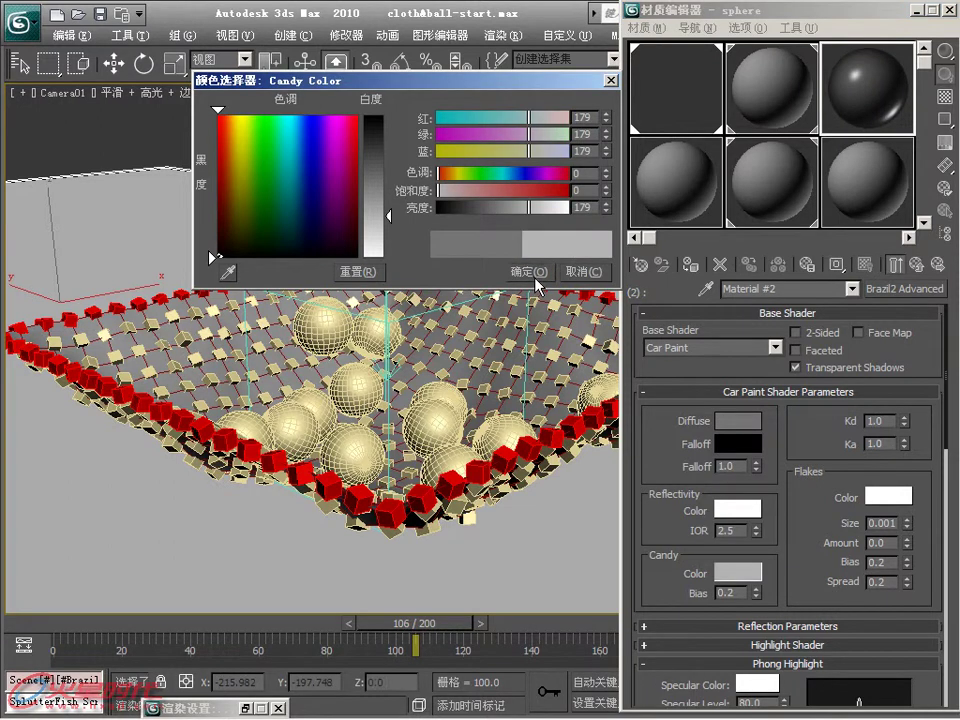
pyautogui.click(536, 279)
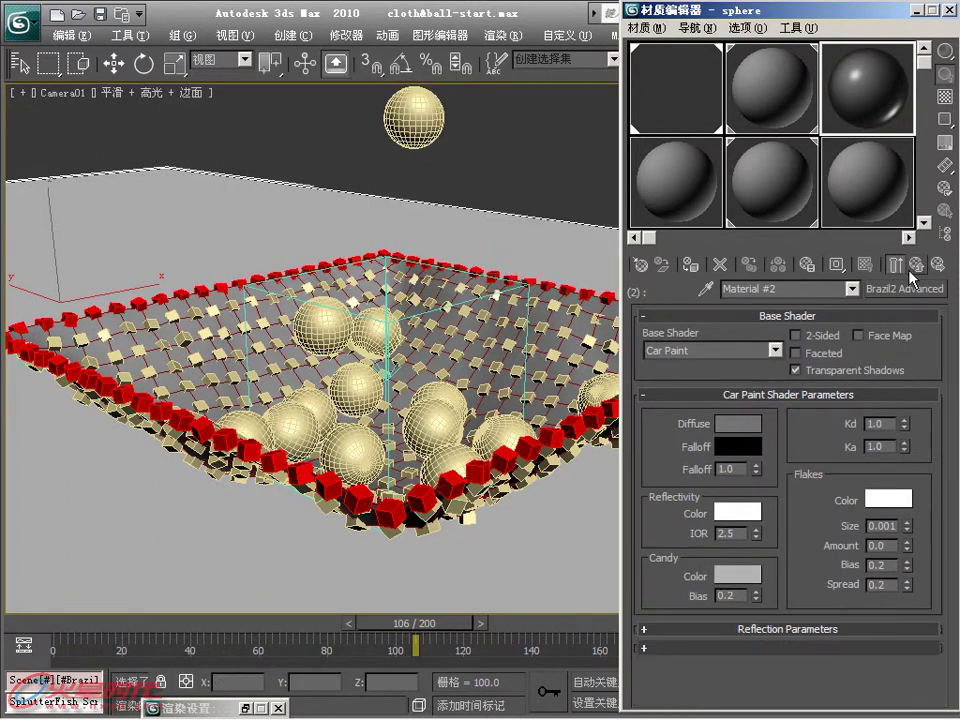
pyautogui.click(915, 270)
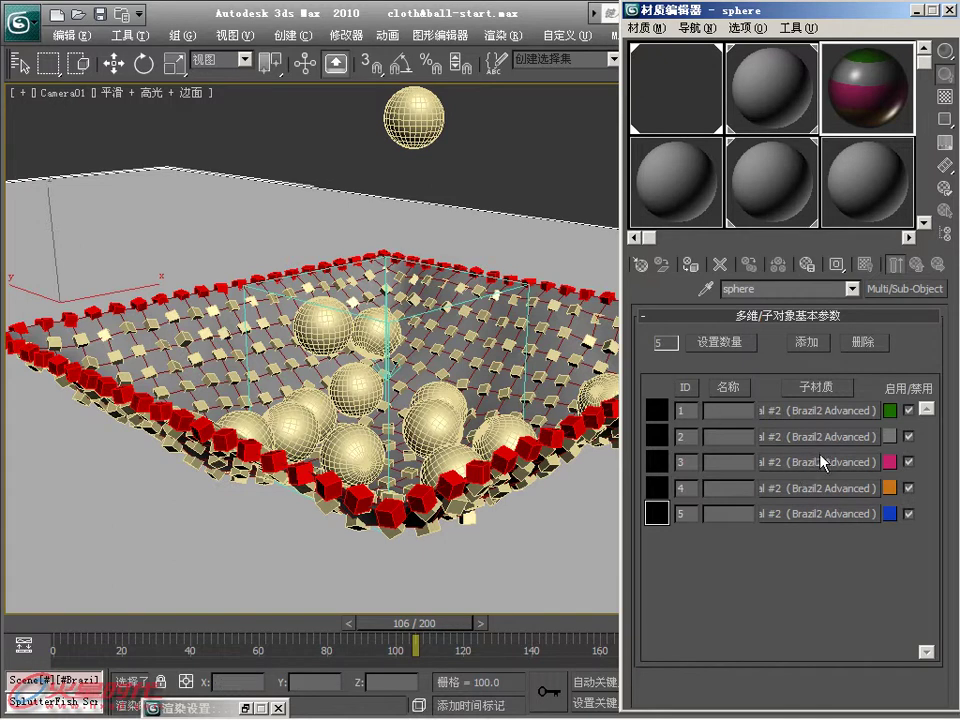
# - Insert Material Frequency above Display 01 in the sphere event and assign it the sphere material
pyautogui.press('6')
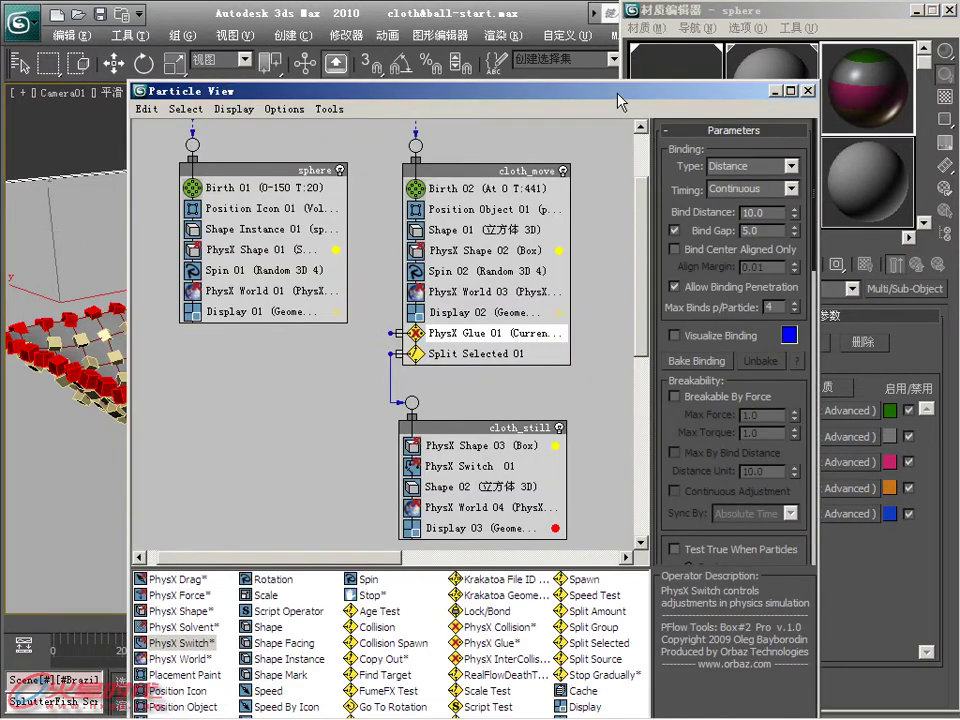
pyautogui.moveTo(501, 50)
pyautogui.mouseDown()
pyautogui.moveTo(492, 16)
pyautogui.moveTo(497, 26)
pyautogui.mouseUp()
pyautogui.moveTo(691, 199); pyautogui.dragTo(612, 203)
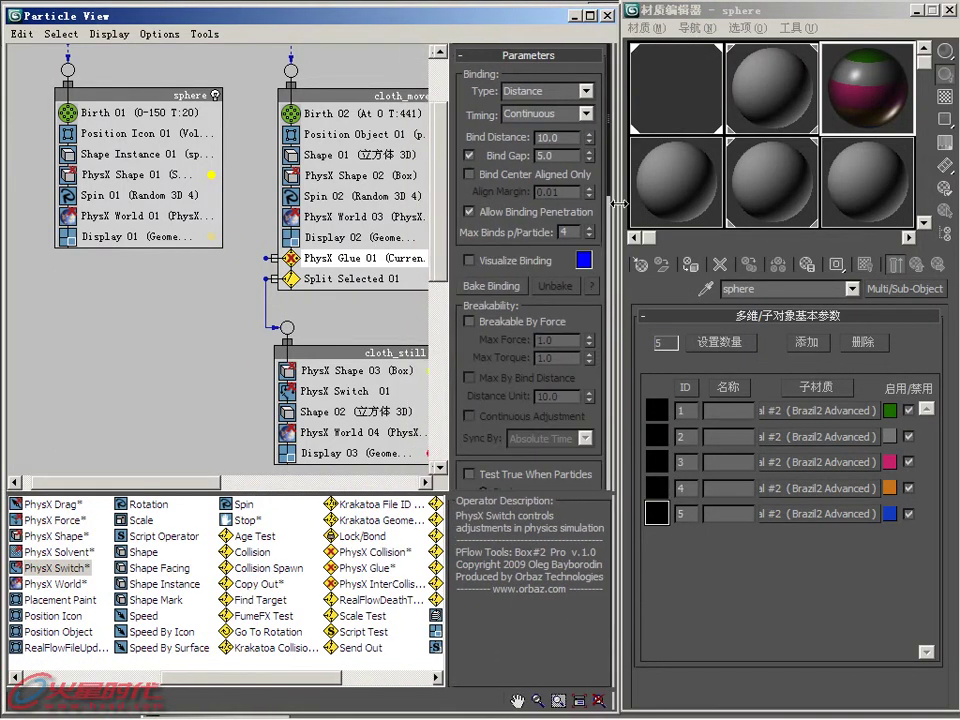
pyautogui.moveTo(251, 281)
pyautogui.mouseDown(button='middle')
pyautogui.moveTo(258, 338)
pyautogui.moveTo(267, 340)
pyautogui.mouseUp(button='middle')
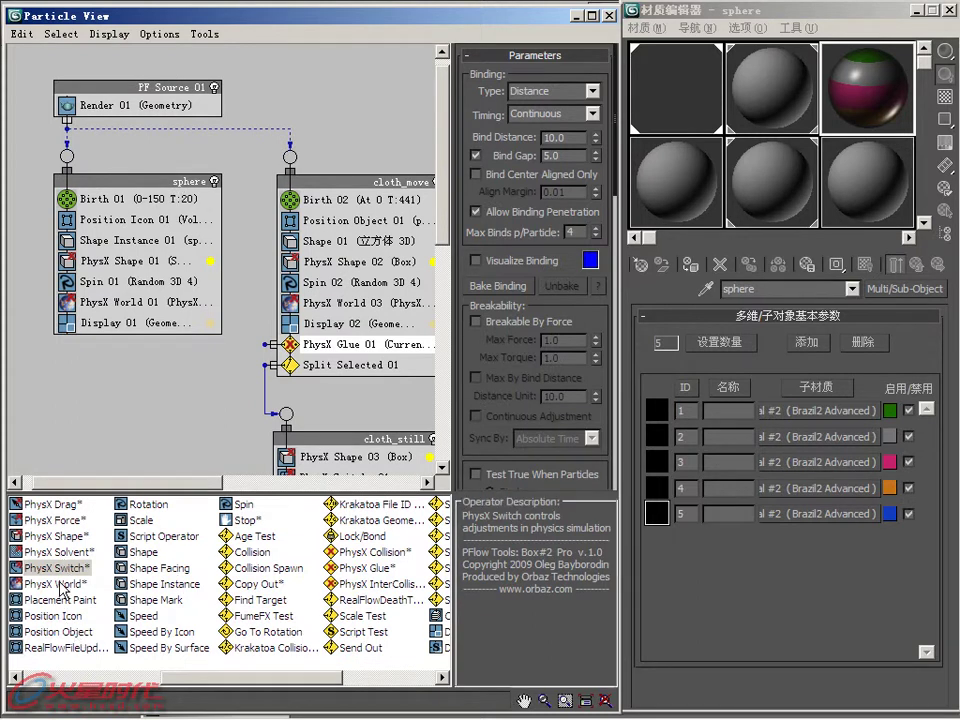
pyautogui.click(22, 670)
pyautogui.moveTo(76, 632)
pyautogui.mouseDown()
pyautogui.moveTo(112, 626)
pyautogui.moveTo(167, 330)
pyautogui.mouseUp()
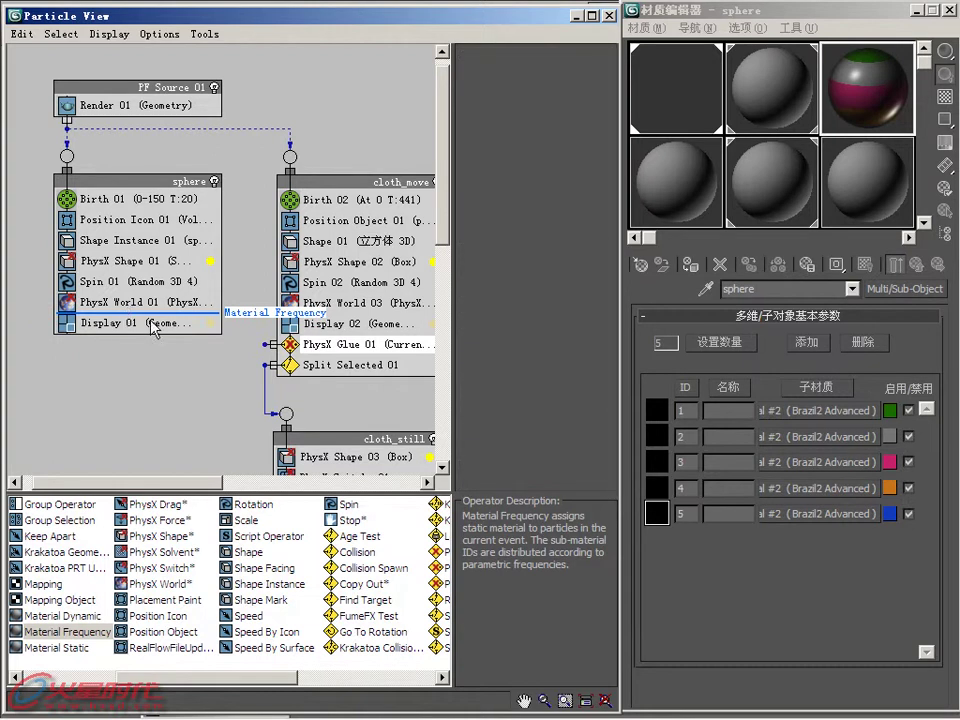
pyautogui.moveTo(148, 321); pyautogui.dragTo(117, 325)
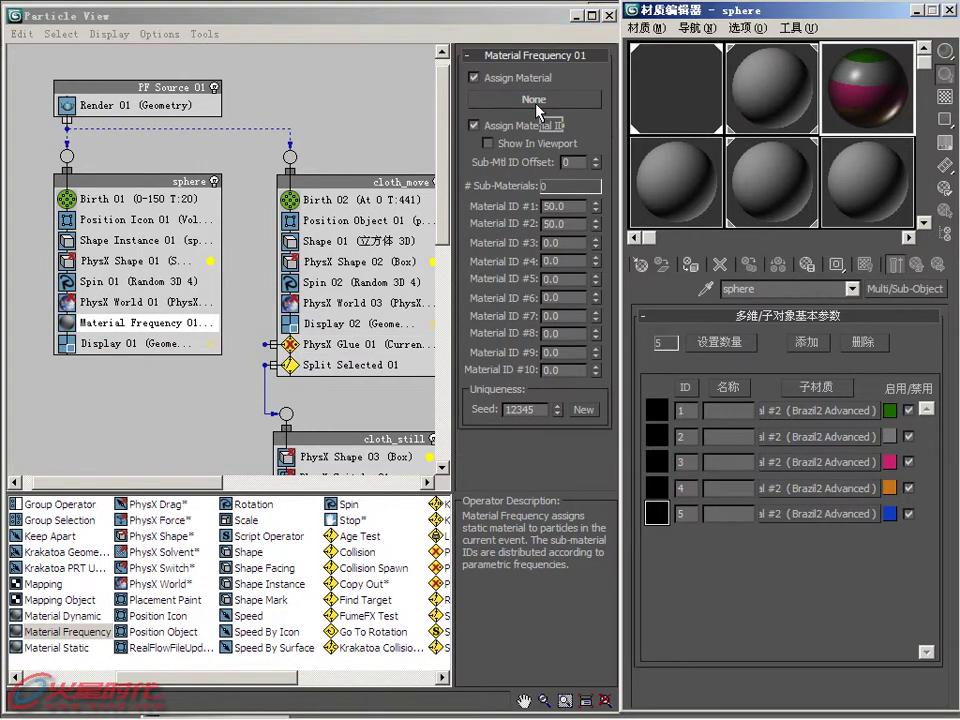
pyautogui.moveTo(838, 113); pyautogui.dragTo(490, 100)
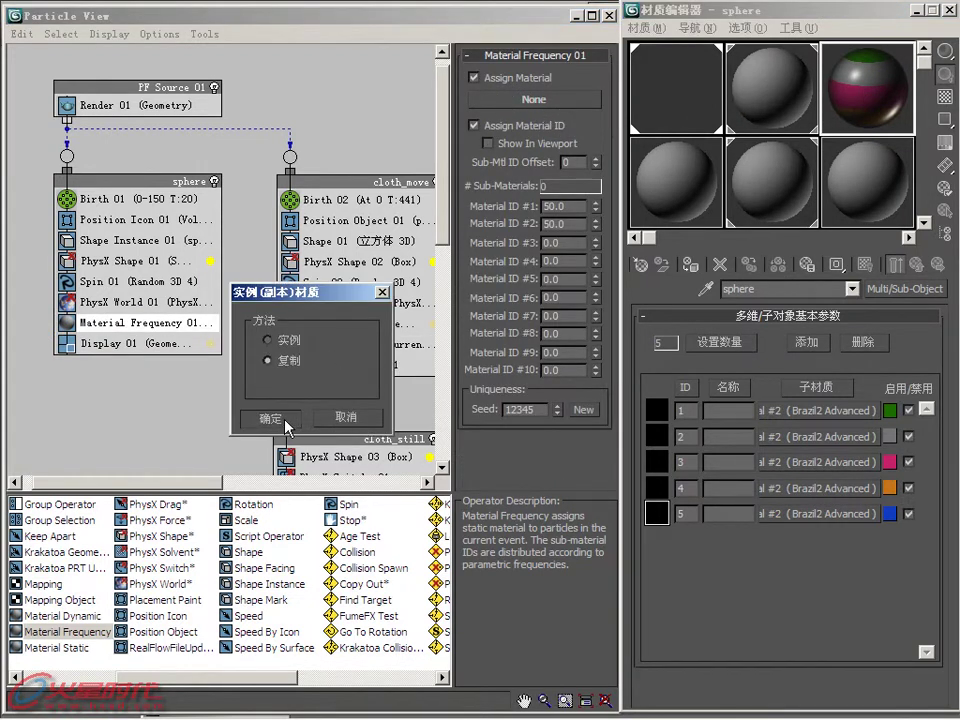
pyautogui.click(283, 339)
pyautogui.click(283, 418)
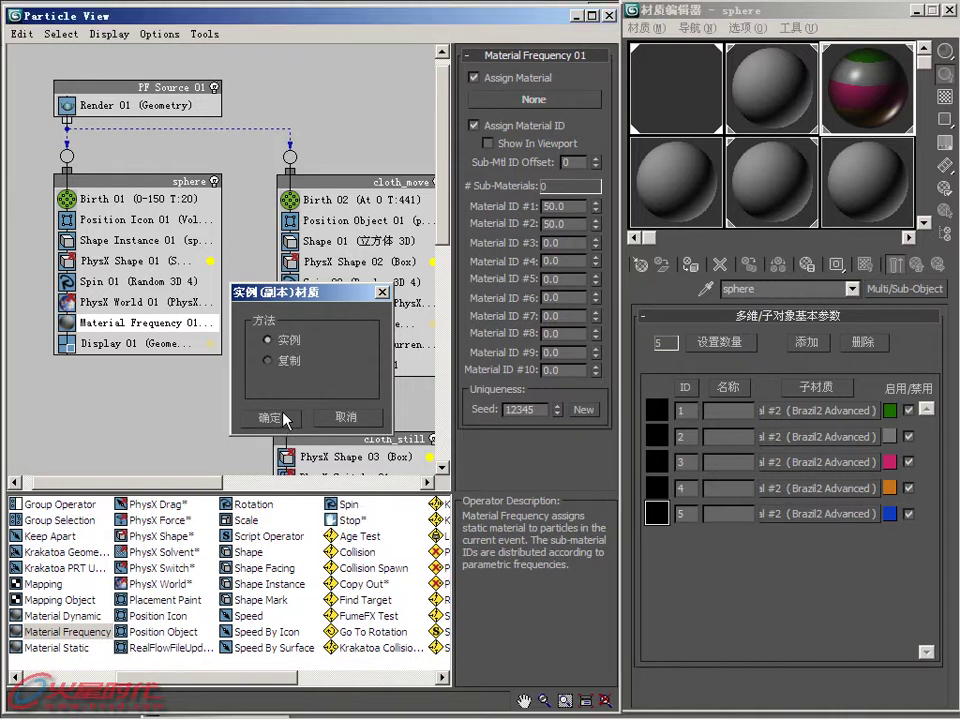
# - Set Material ID frequencies #1–#5 to 20 each and hide Particle View
pyautogui.doubleClick(566, 206)
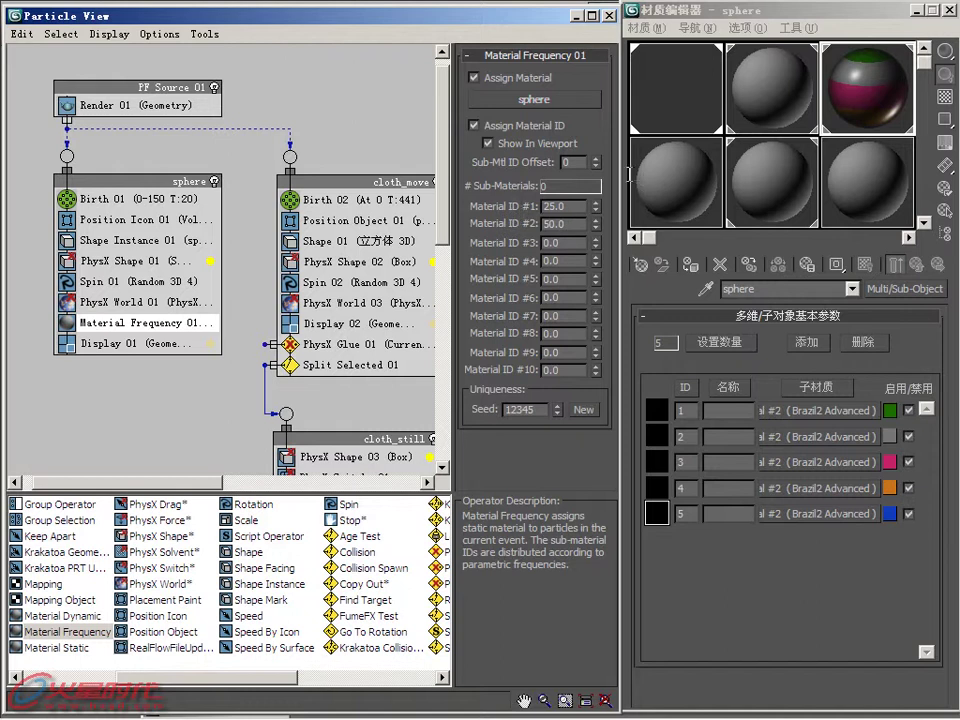
pyautogui.write('25')
pyautogui.click(947, 10)
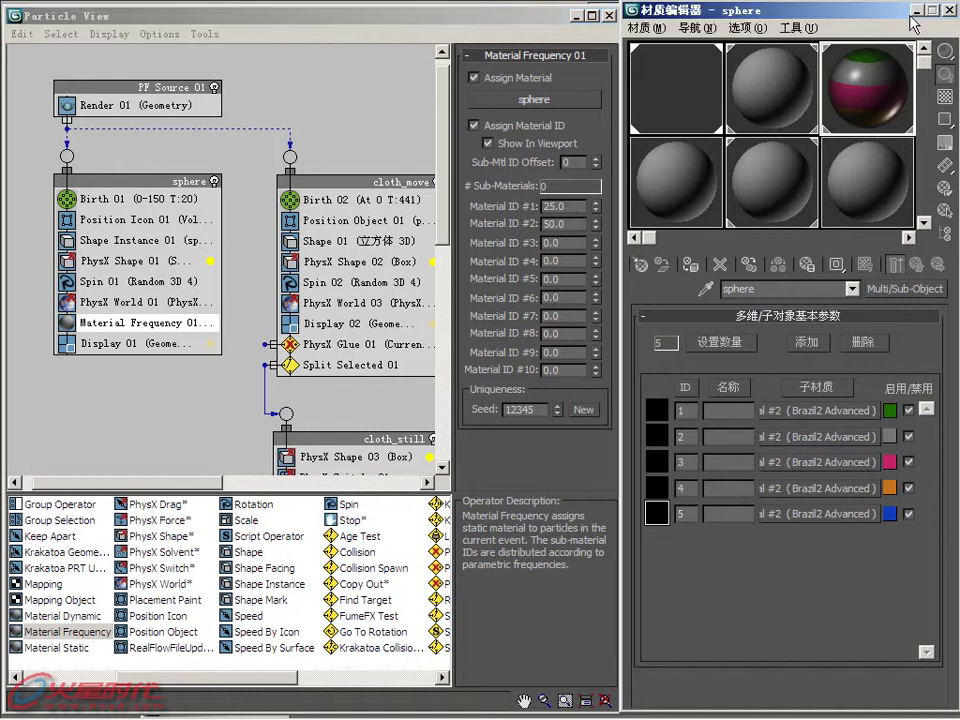
pyautogui.click(763, 688)
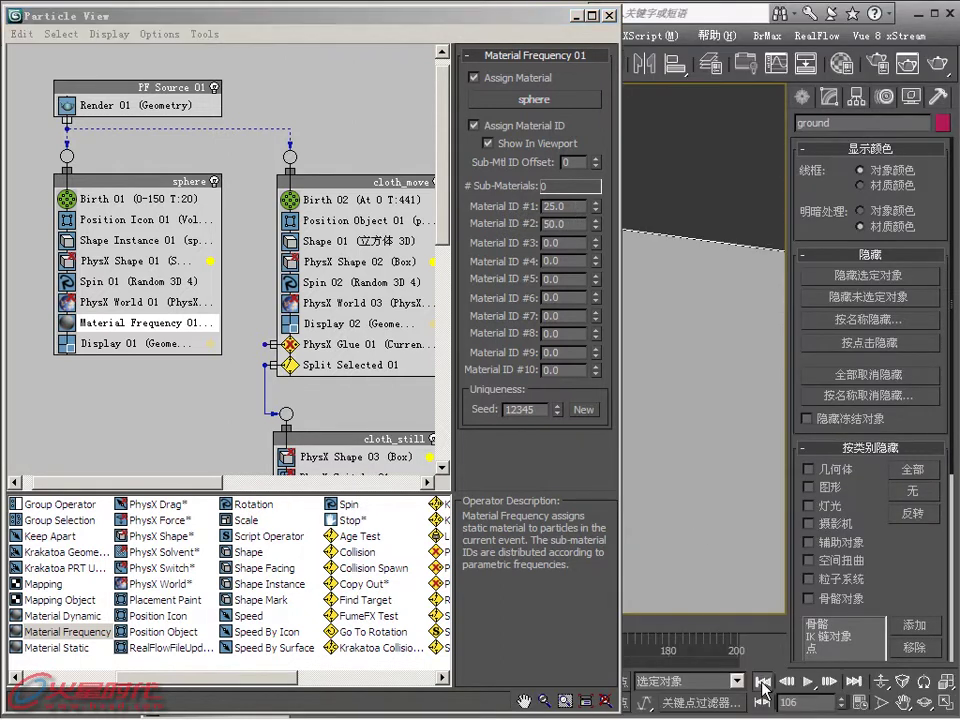
pyautogui.click(545, 206)
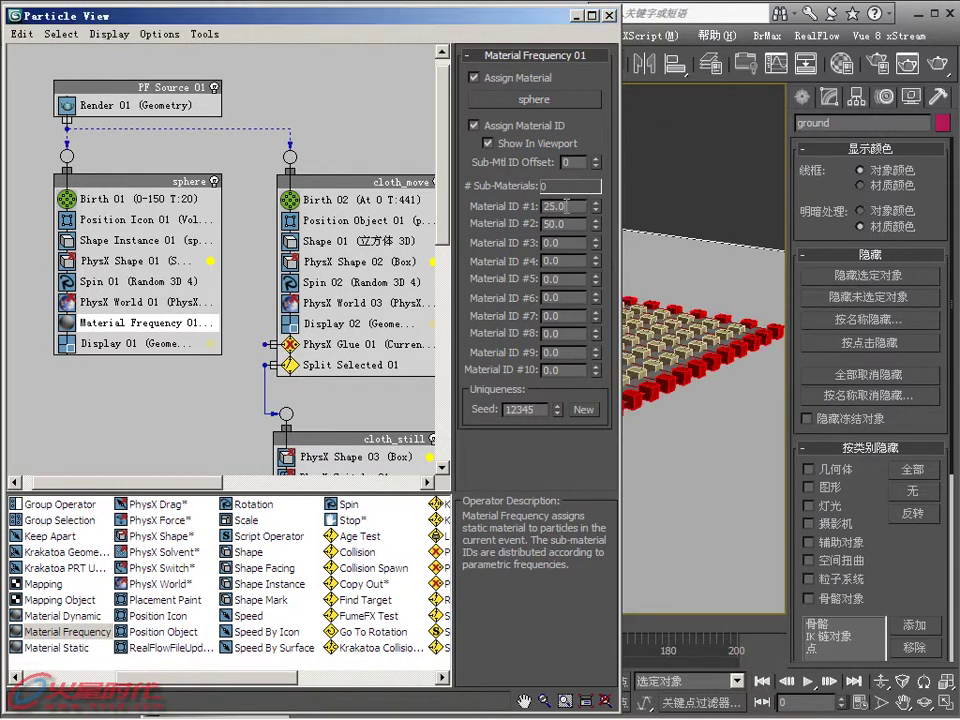
pyautogui.write('2')
pyautogui.click(556, 222)
pyautogui.write('20')
pyautogui.press('Return')
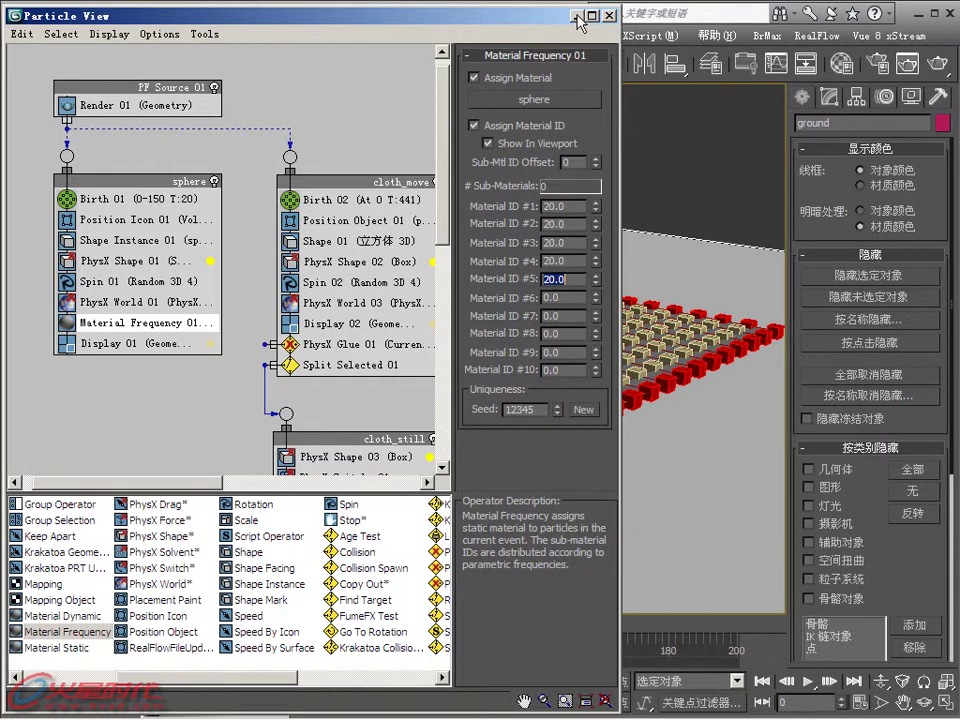
pyautogui.click(577, 15)
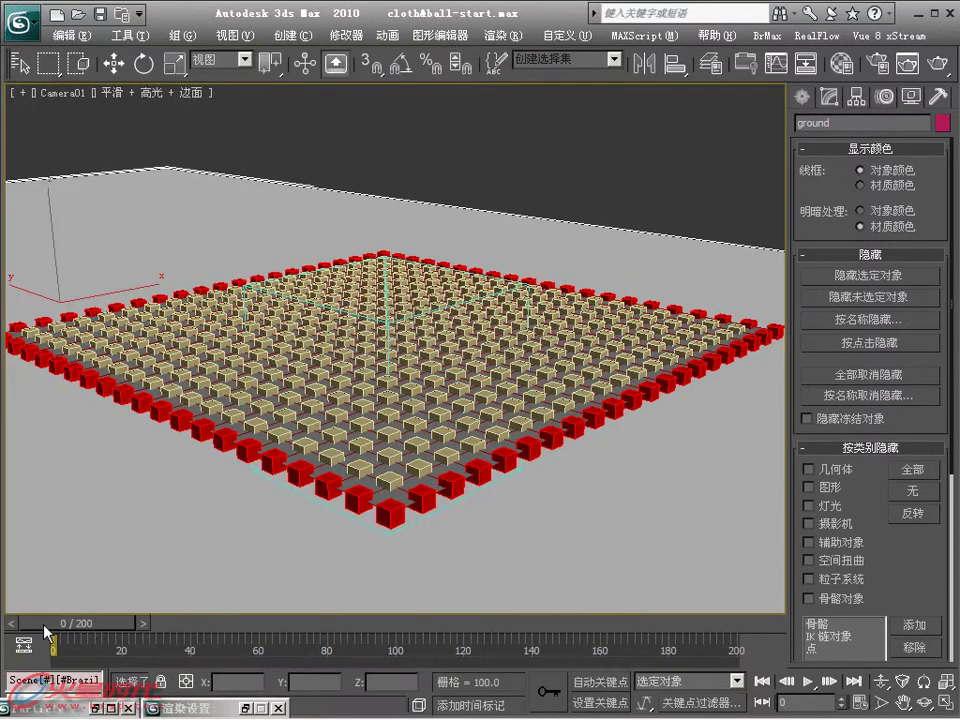
pyautogui.moveTo(84, 632)
pyautogui.mouseDown()
pyautogui.moveTo(165, 632)
pyautogui.moveTo(324, 586)
pyautogui.moveTo(422, 574)
pyautogui.mouseUp()
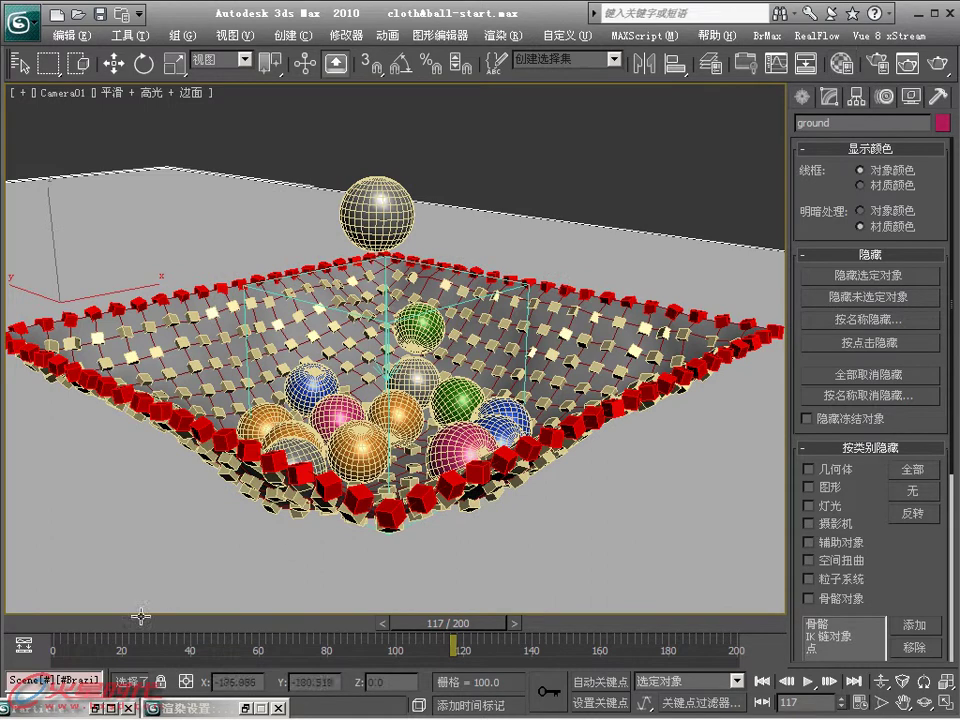
pyautogui.moveTo(130, 626)
pyautogui.mouseDown()
pyautogui.moveTo(79, 628)
pyautogui.moveTo(238, 621)
pyautogui.moveTo(47, 627)
pyautogui.moveTo(225, 628)
pyautogui.mouseUp()
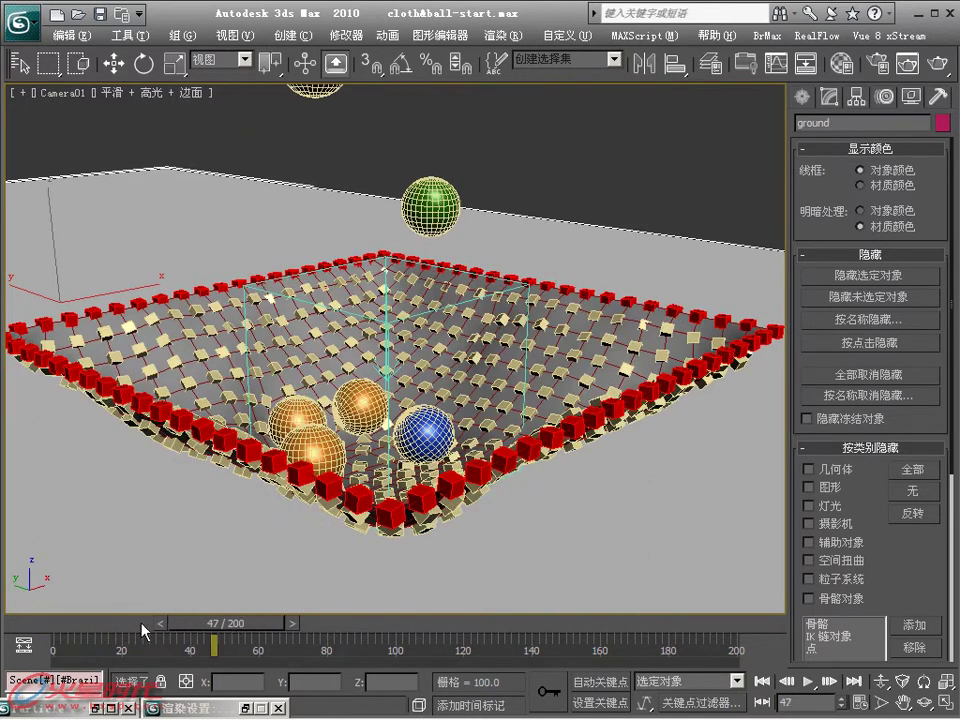
pyautogui.moveTo(157, 626); pyautogui.dragTo(50, 626)
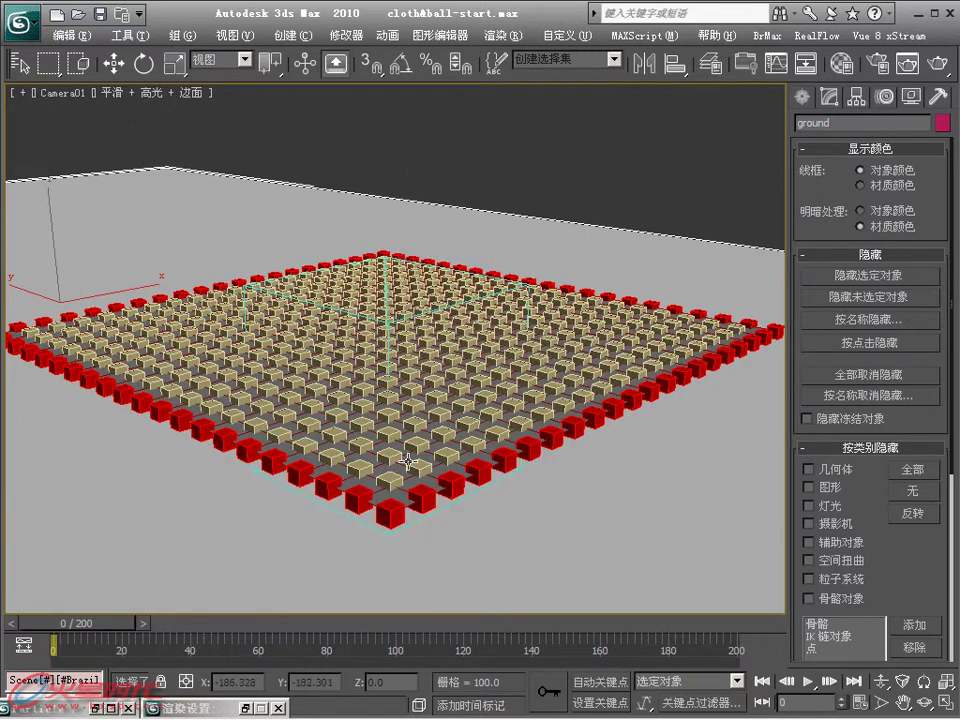
# - Add a Shell modifier above Particle Skinner on cloth_model with outer amount 0.15
pyautogui.click(306, 348)
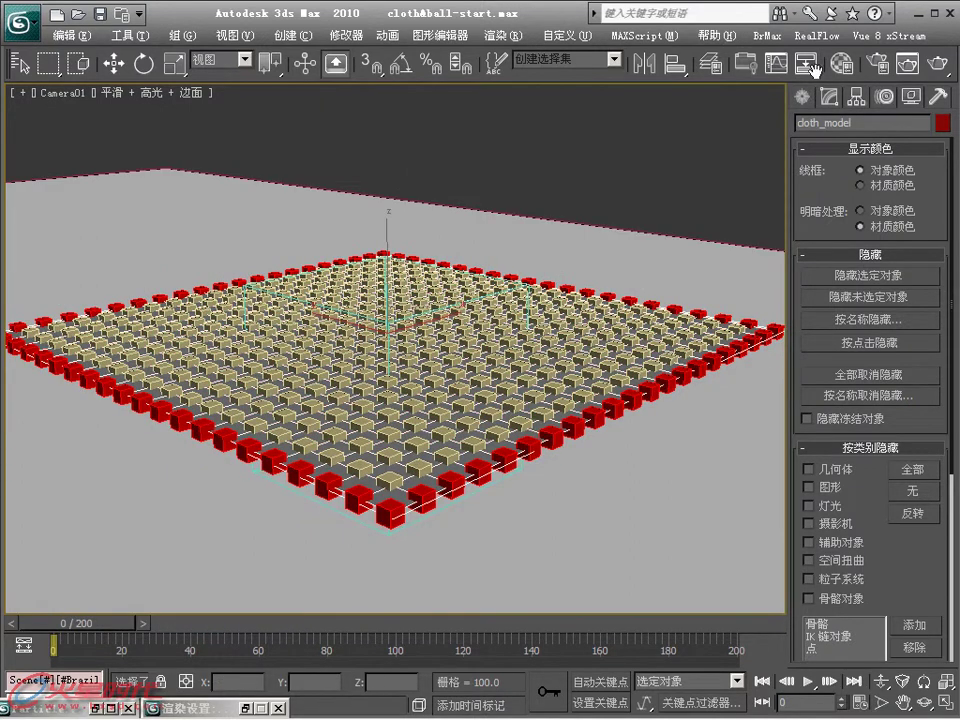
pyautogui.click(828, 96)
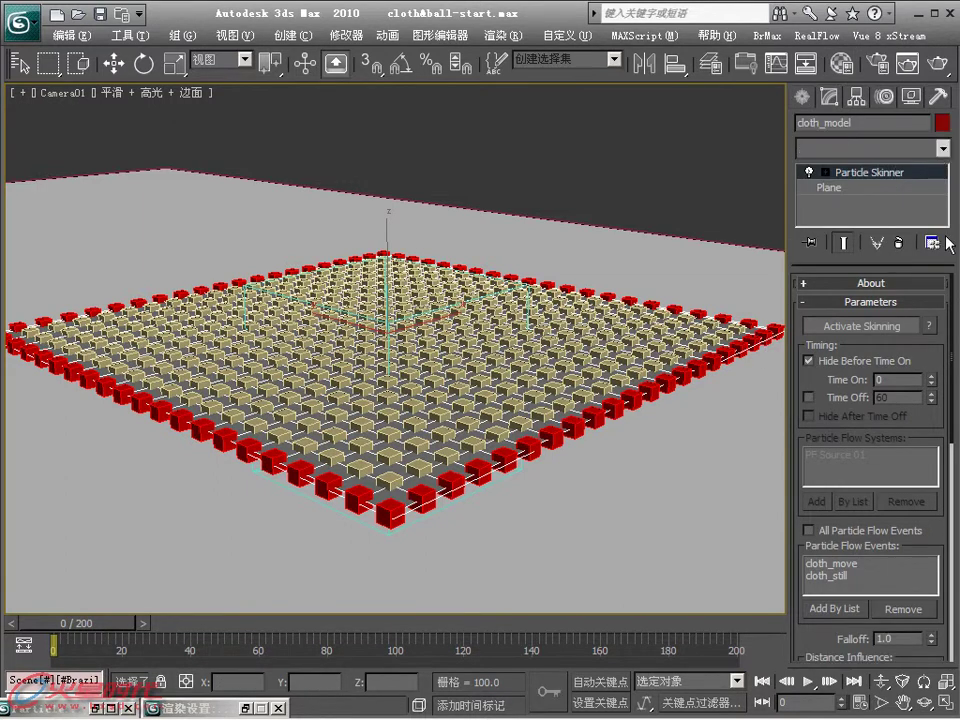
pyautogui.click(941, 147)
pyautogui.moveTo(943, 190); pyautogui.dragTo(950, 400)
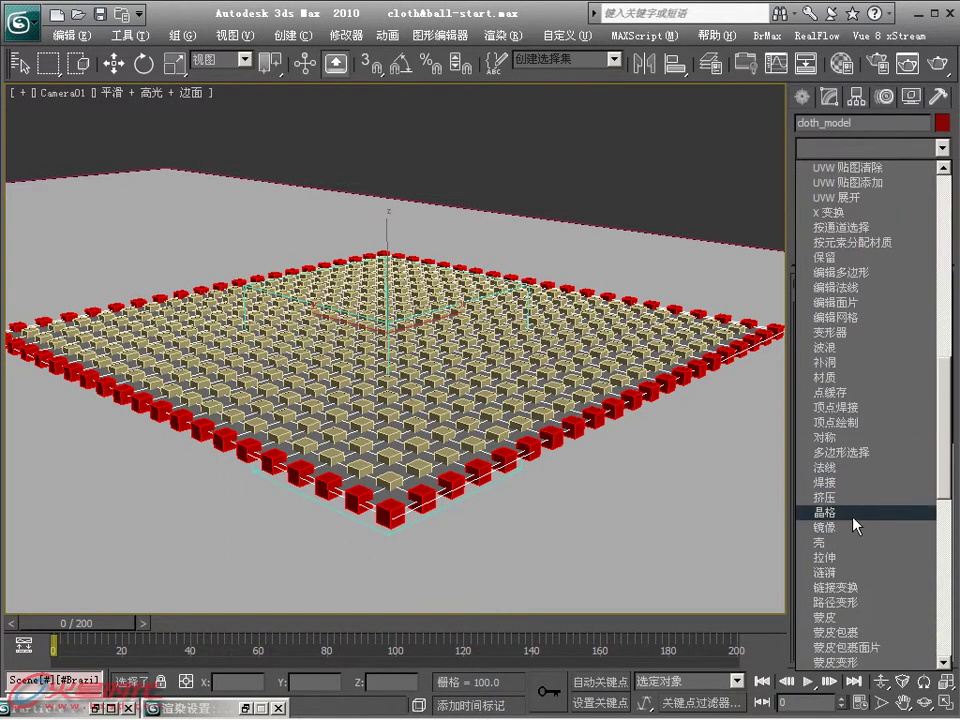
pyautogui.click(820, 542)
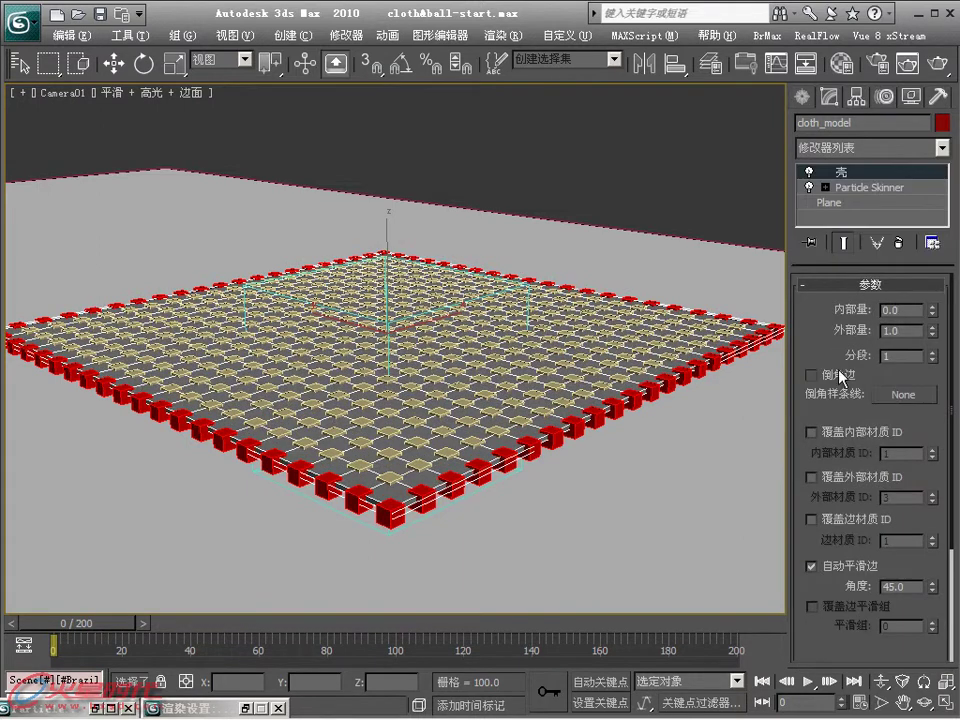
pyautogui.doubleClick(890, 331)
pyautogui.write('0.15')
pyautogui.press('Return')
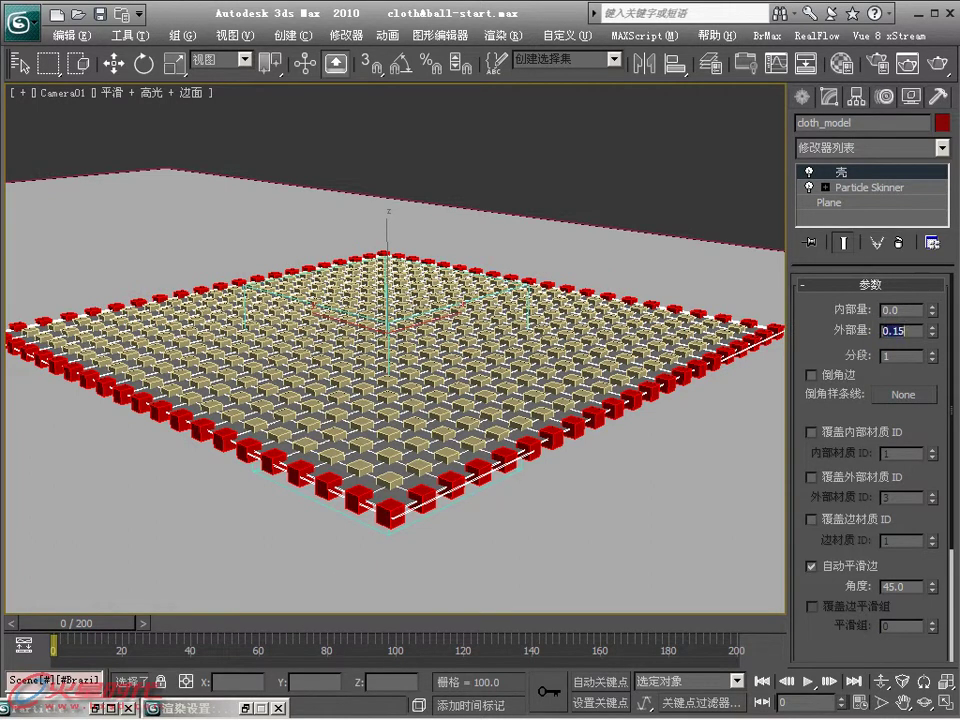
# - Turn the cloth material into a Brazil2 Advanced Material
pyautogui.click(842, 62)
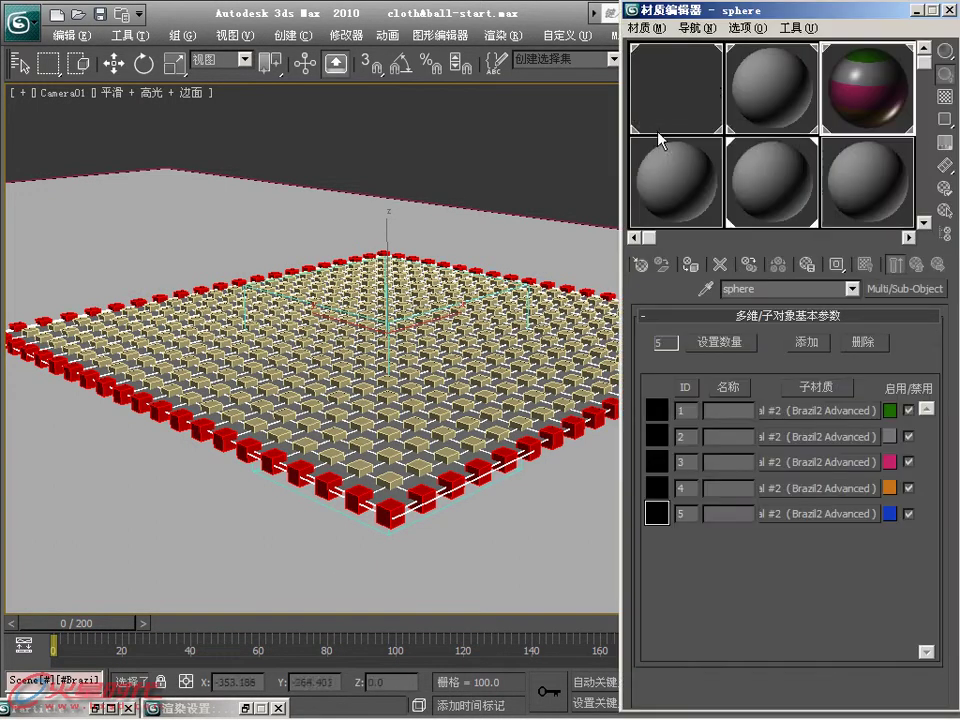
pyautogui.moveTo(775, 15); pyautogui.dragTo(405, 15)
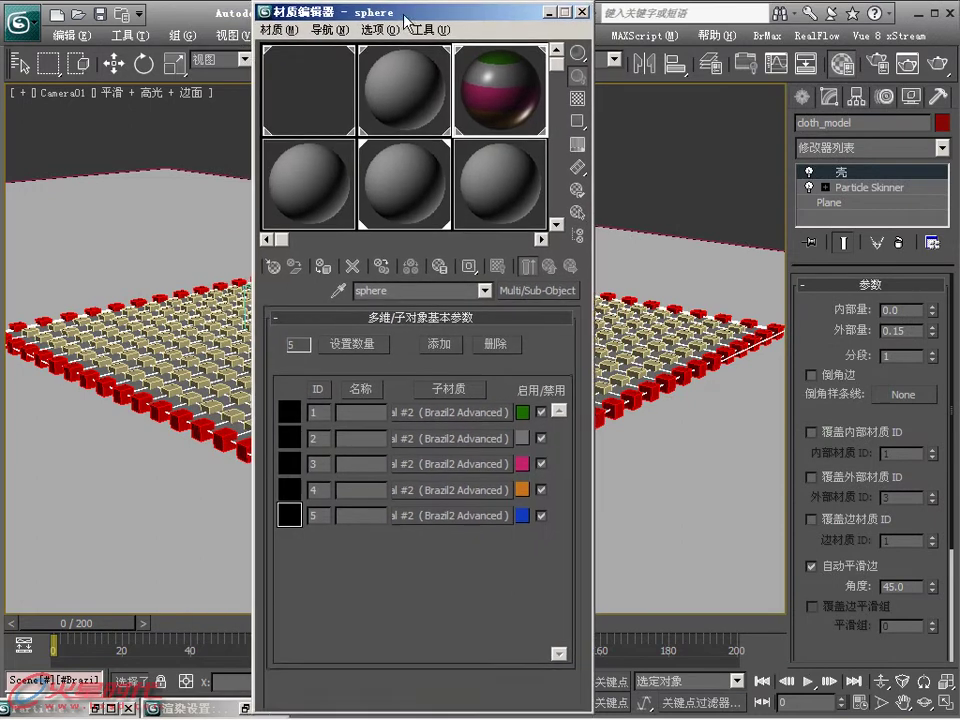
pyautogui.click(411, 88)
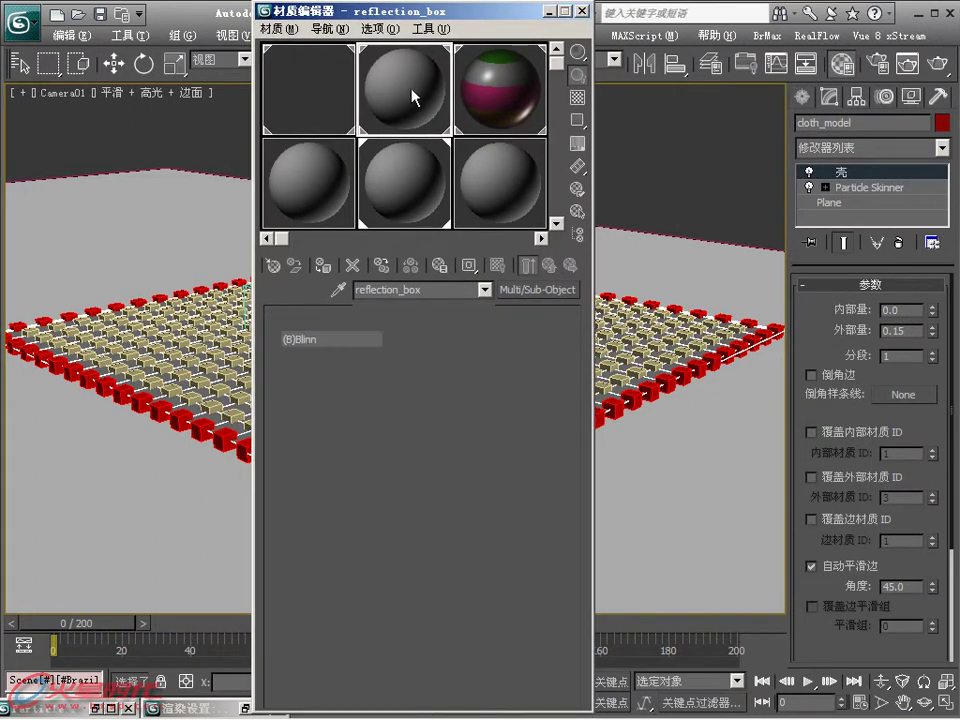
pyautogui.click(326, 122)
pyautogui.click(321, 189)
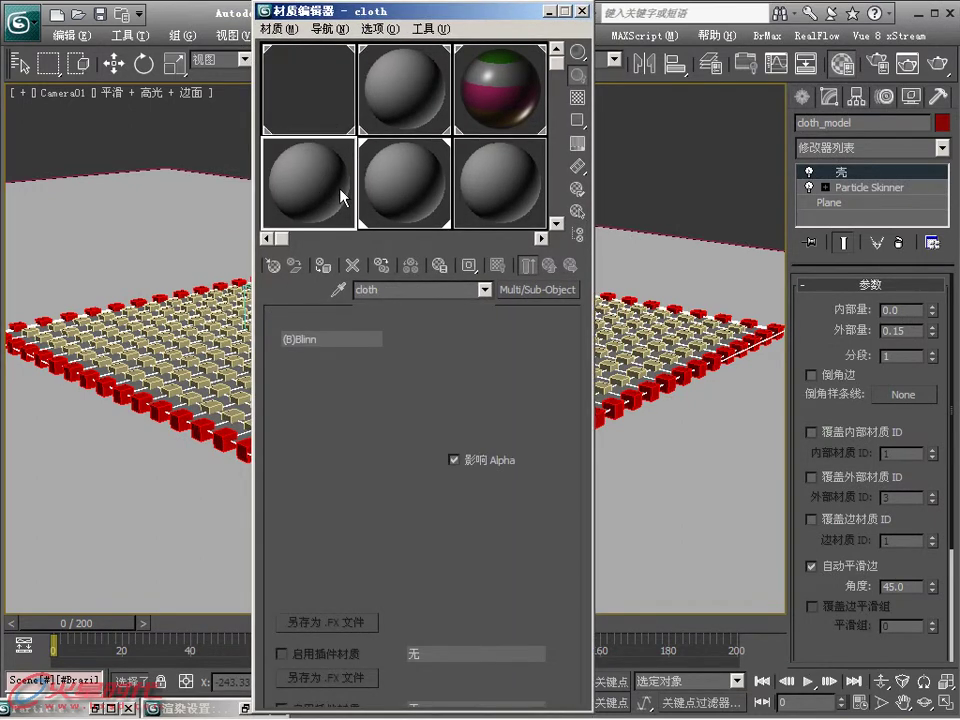
pyautogui.click(343, 197)
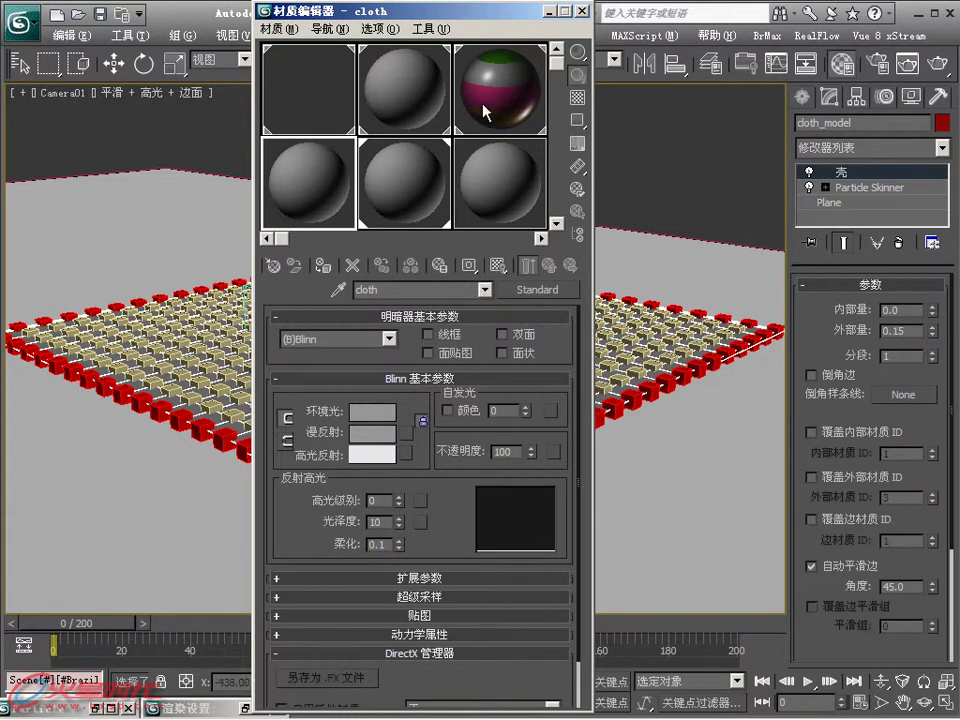
pyautogui.click(535, 290)
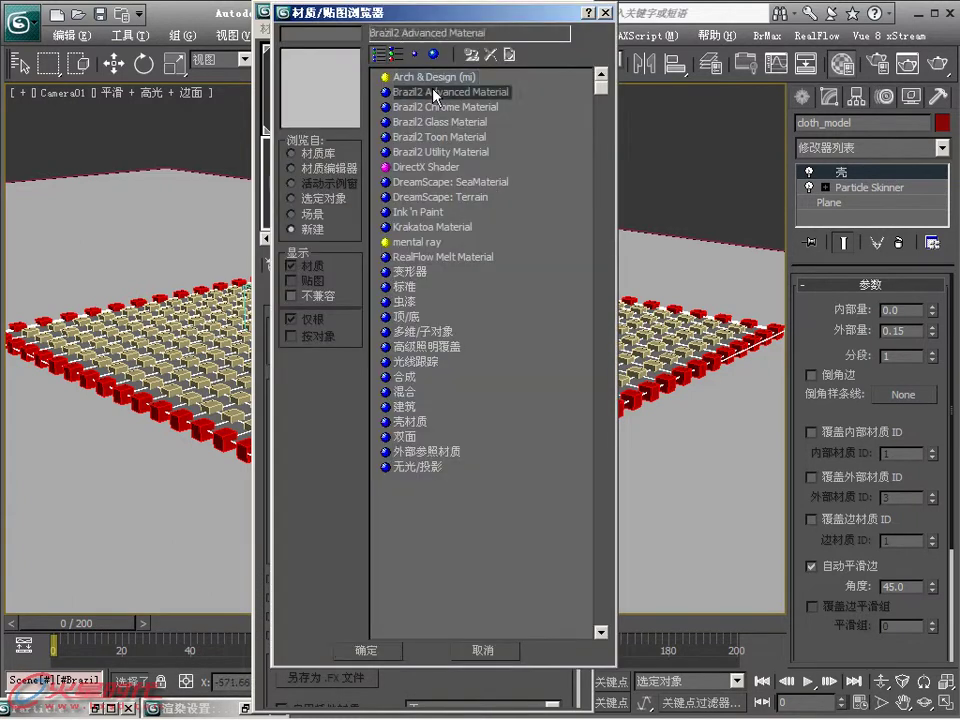
pyautogui.doubleClick(435, 92)
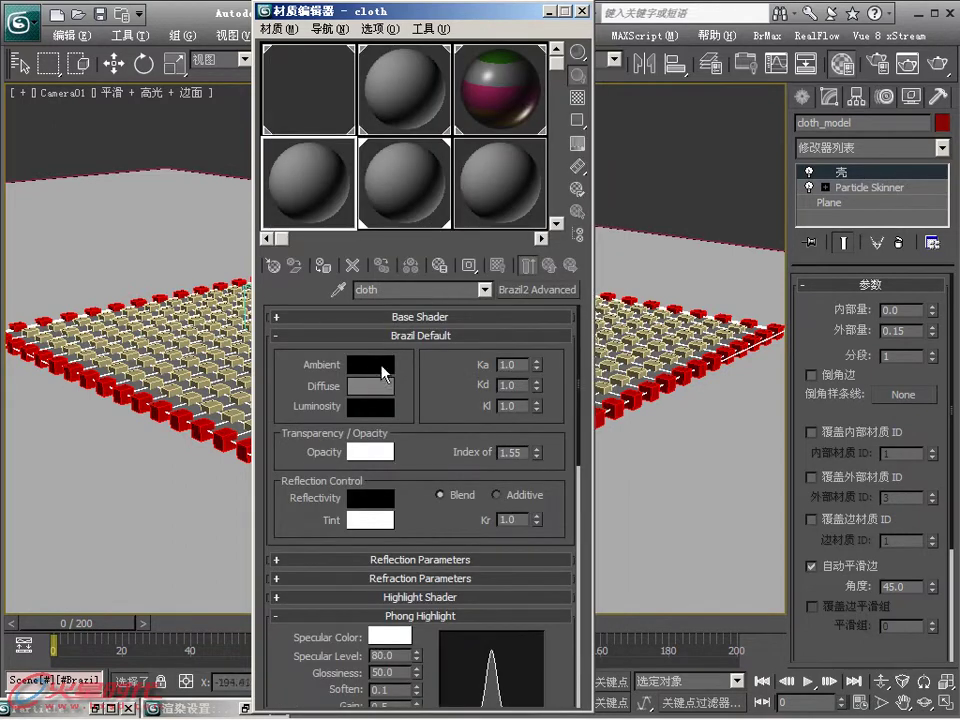
# - Set its base shader to Car Paint and copy the grey Diffuse onto the Candy colour
pyautogui.click(391, 317)
pyautogui.click(340, 350)
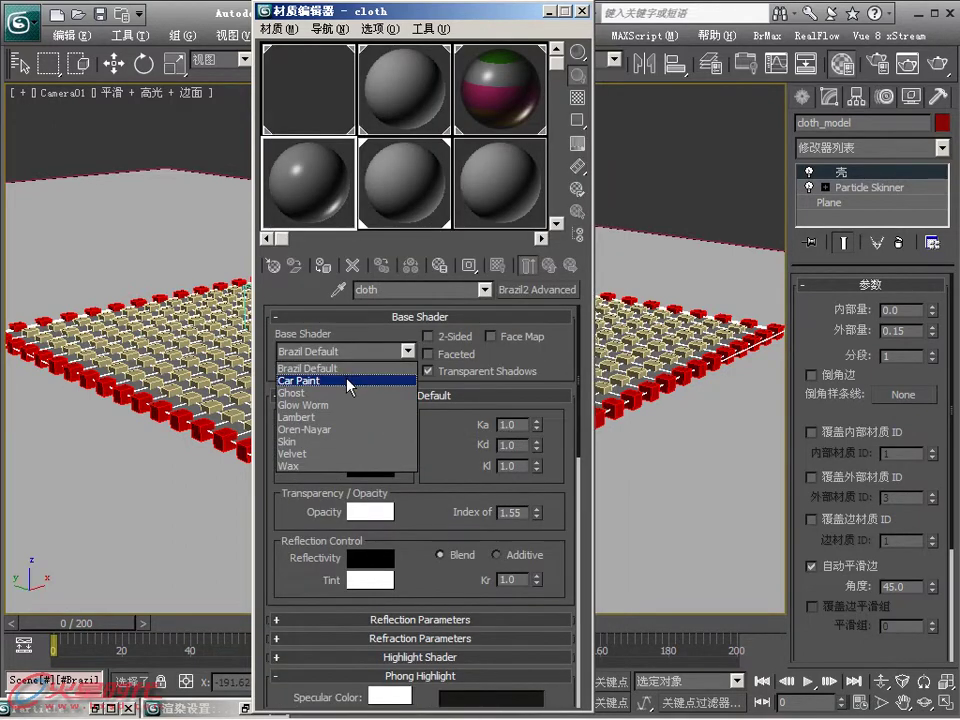
pyautogui.click(330, 379)
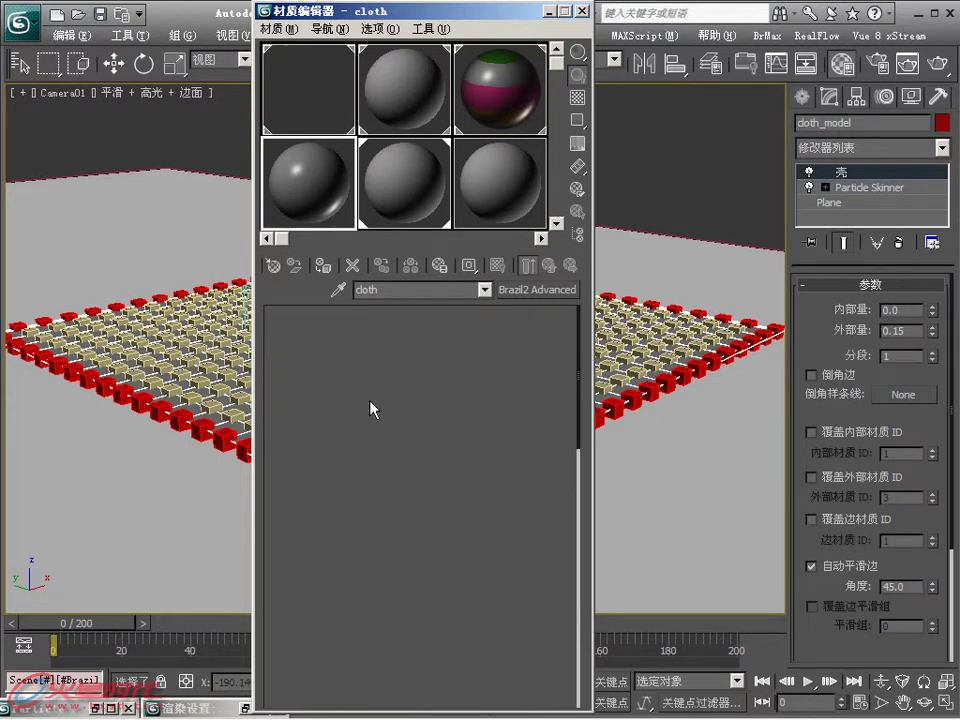
pyautogui.click(370, 425)
pyautogui.click(530, 275)
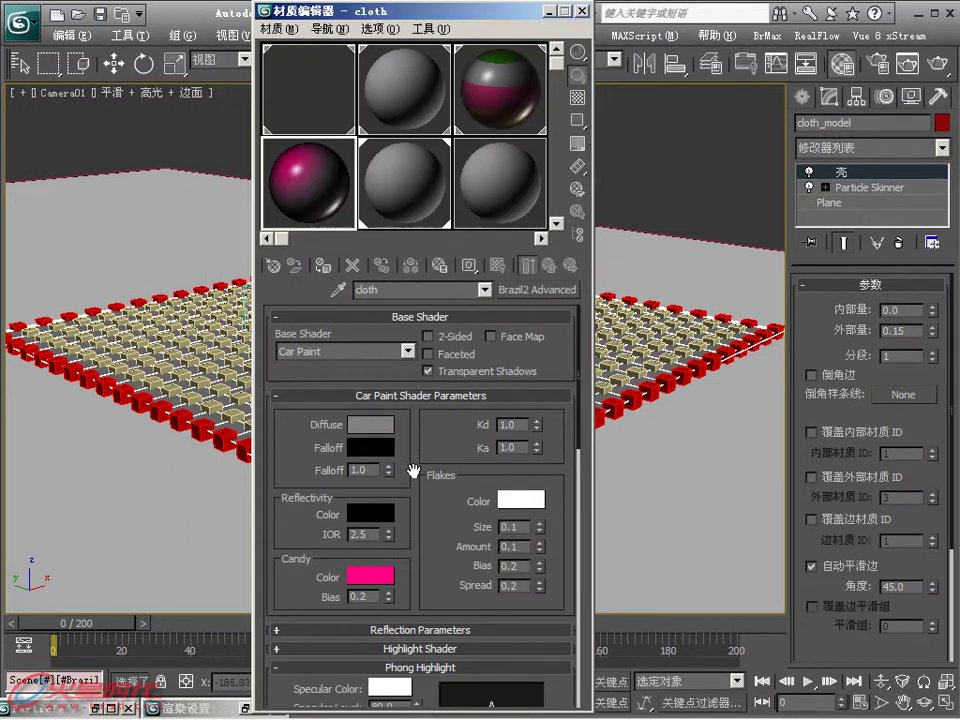
pyautogui.moveTo(380, 423); pyautogui.dragTo(377, 577)
pyautogui.click(413, 364)
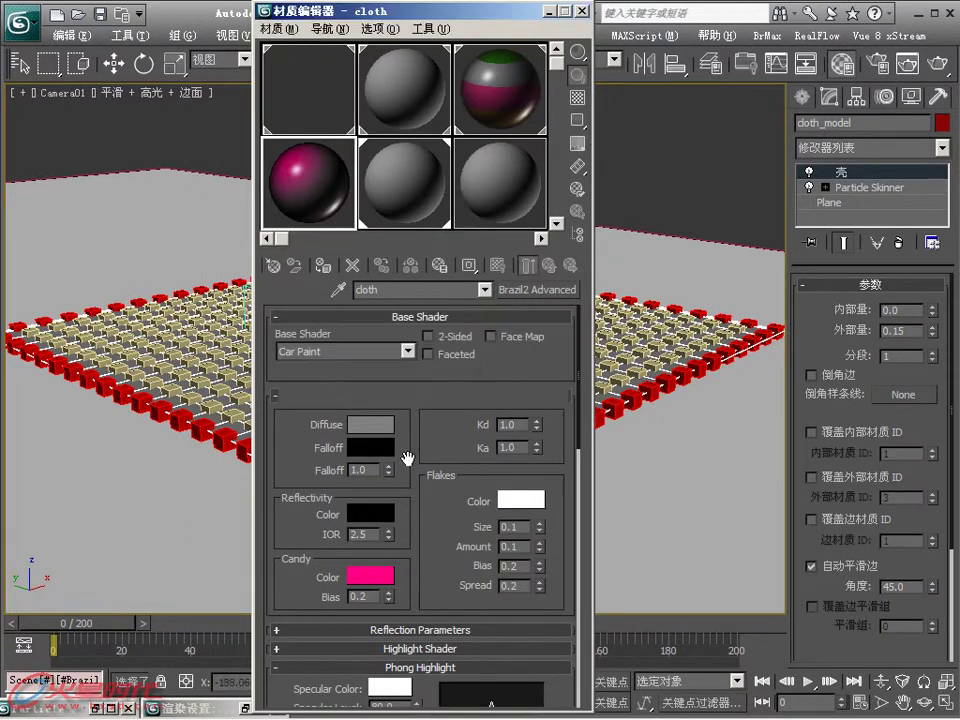
pyautogui.click(370, 577)
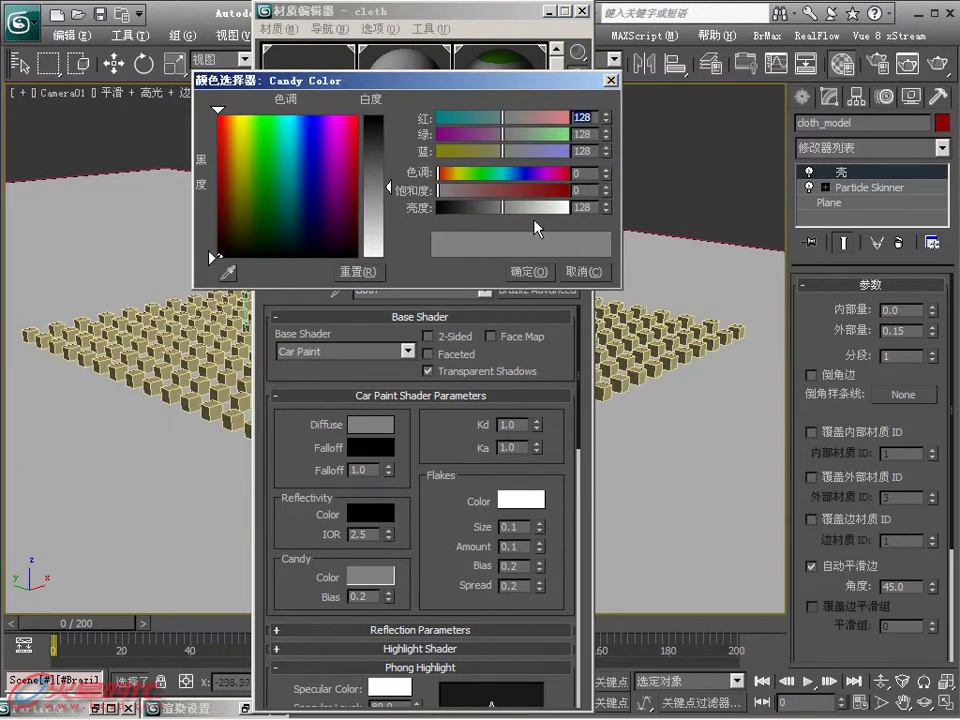
pyautogui.click(529, 271)
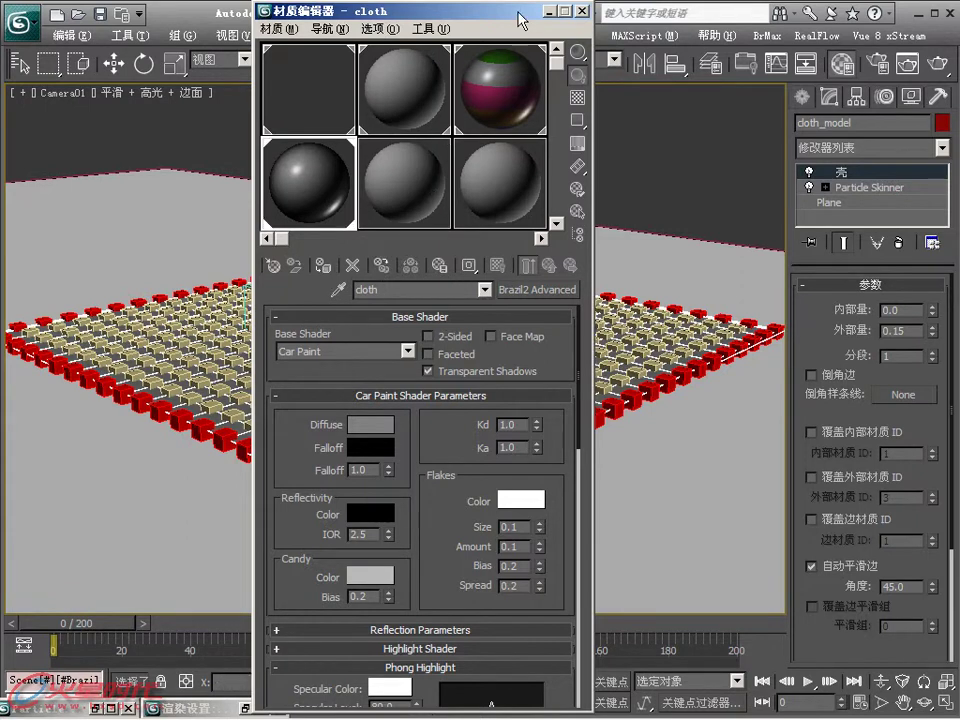
pyautogui.moveTo(420, 16); pyautogui.dragTo(722, 1)
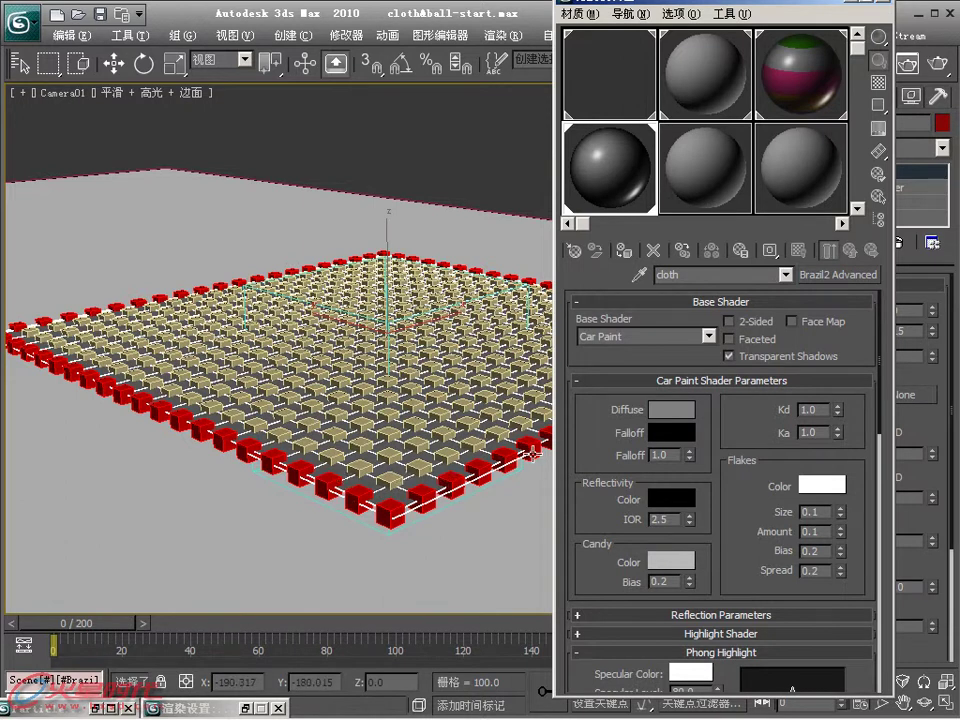
pyautogui.press('6')
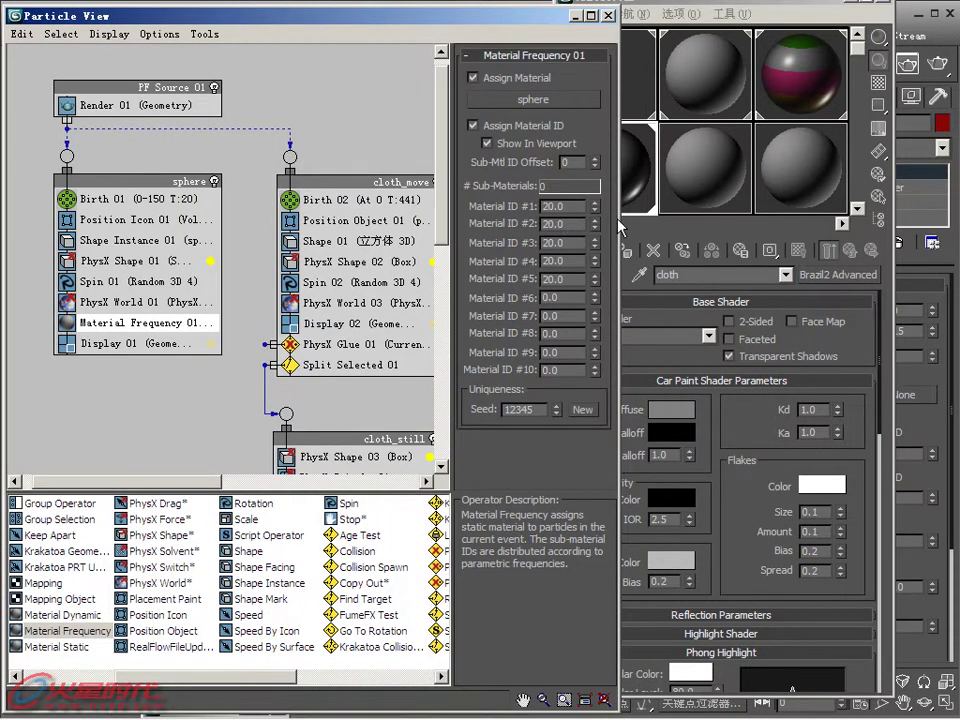
# - Add a Material Static with the cloth material and Assign Material ID on to cloth_move
pyautogui.moveTo(272, 178)
pyautogui.mouseDown(button='middle')
pyautogui.moveTo(200, 170)
pyautogui.moveTo(187, 159)
pyautogui.mouseUp(button='middle')
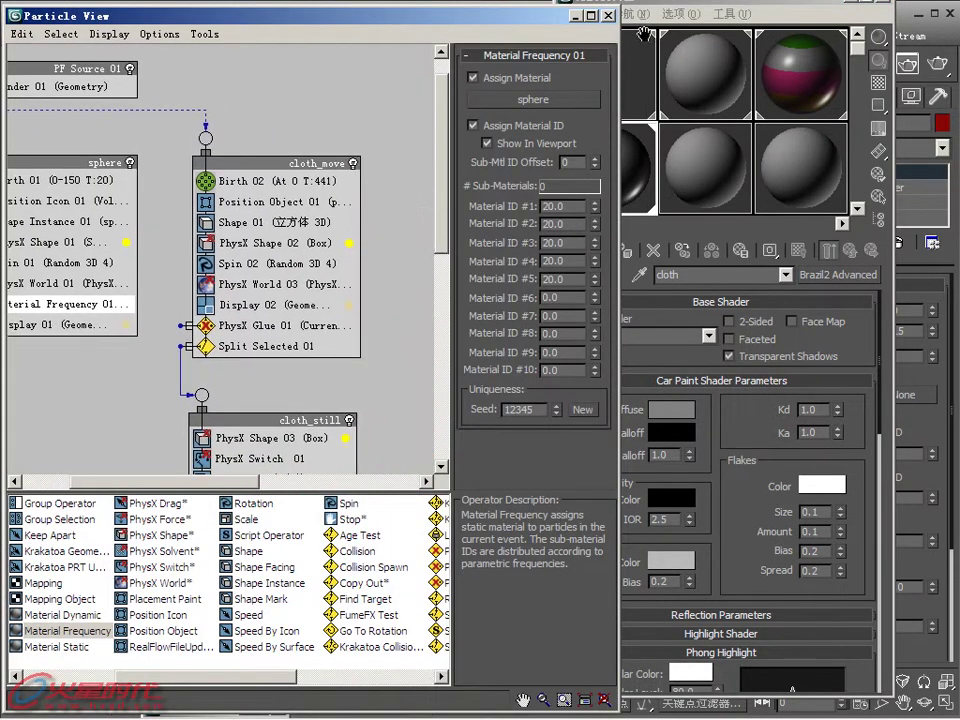
pyautogui.click(745, 10)
pyautogui.moveTo(745, 10); pyautogui.dragTo(810, 26)
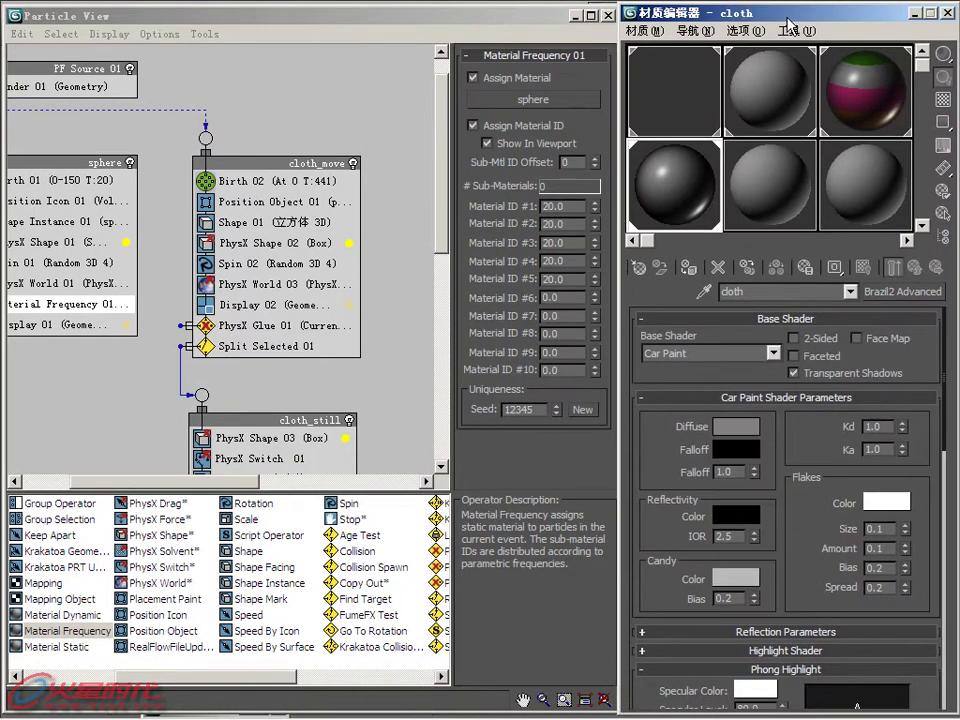
pyautogui.scroll(-1, 300, 284)
pyautogui.scroll(-1, 343, 268)
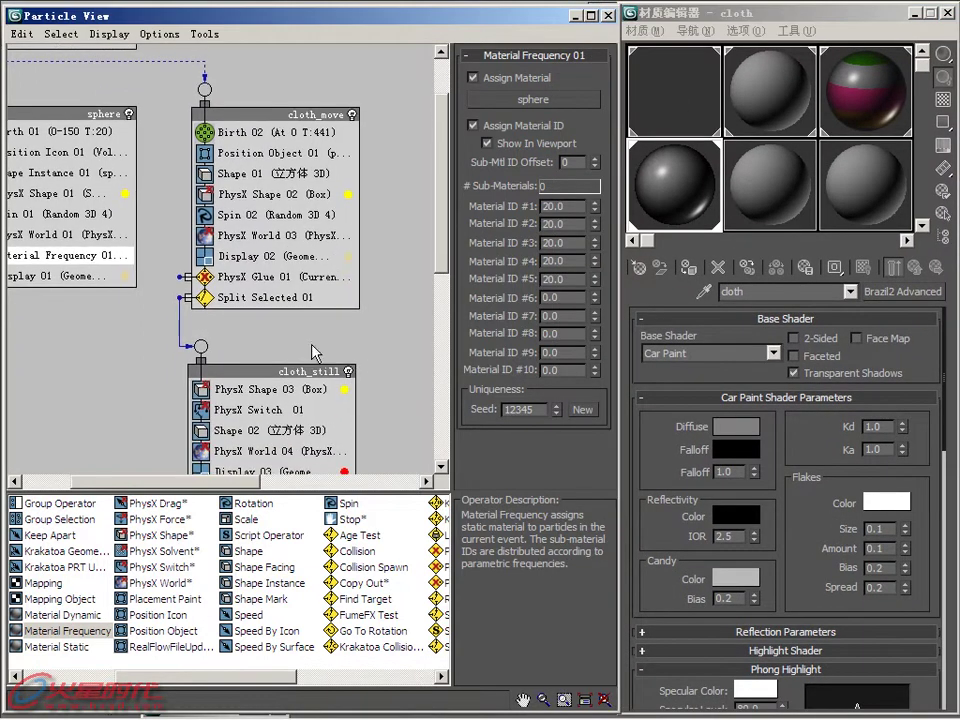
pyautogui.click(231, 343)
pyautogui.moveTo(293, 370); pyautogui.dragTo(293, 356)
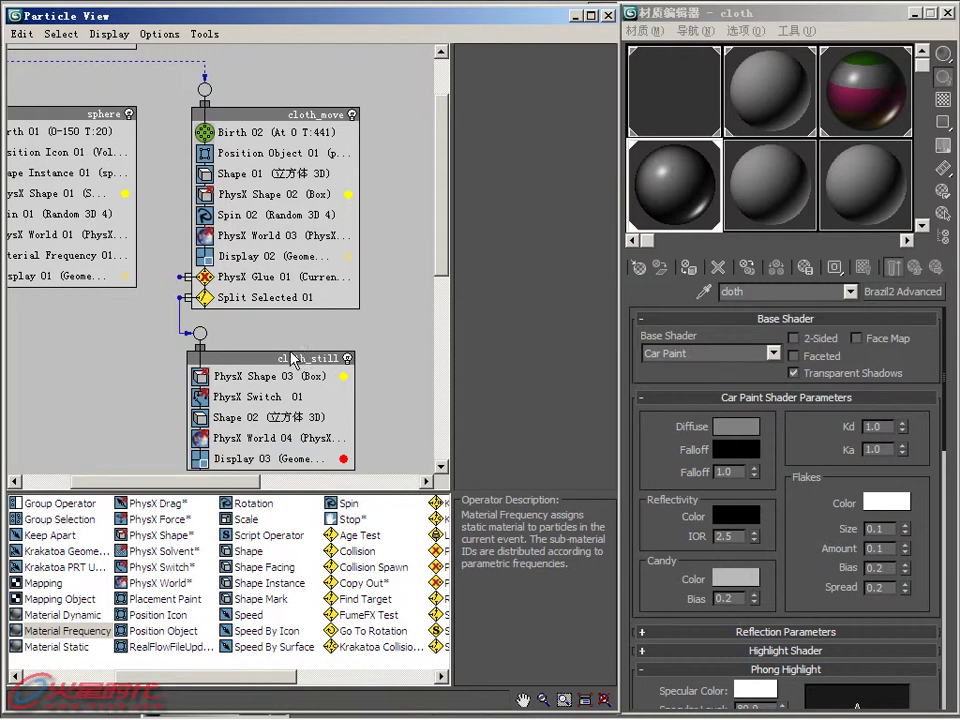
pyautogui.moveTo(74, 648); pyautogui.dragTo(247, 268)
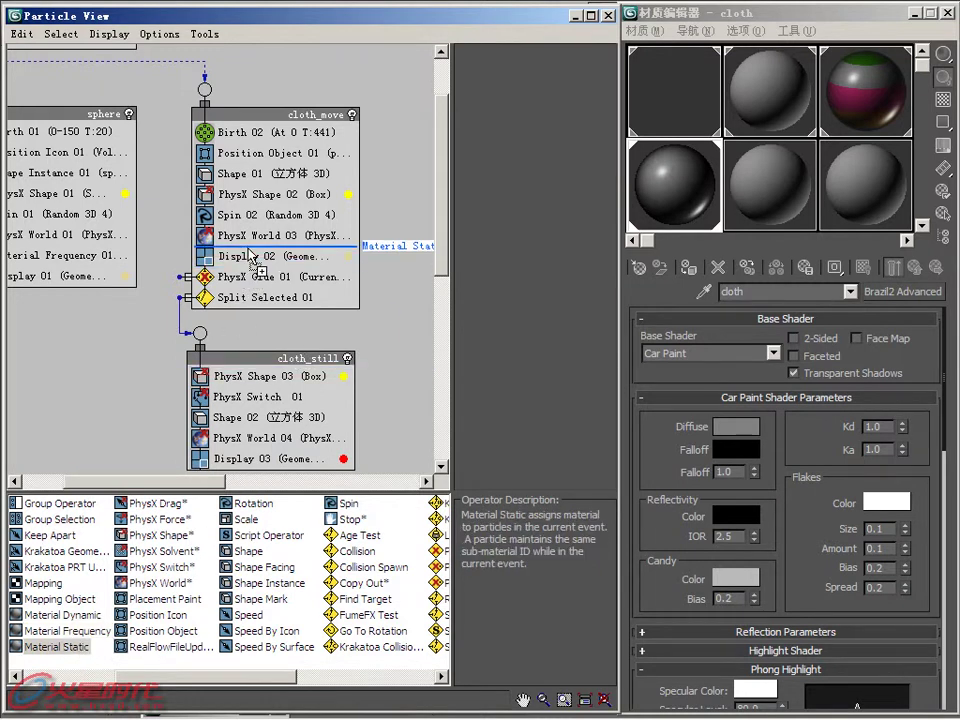
pyautogui.moveTo(254, 376); pyautogui.dragTo(320, 365)
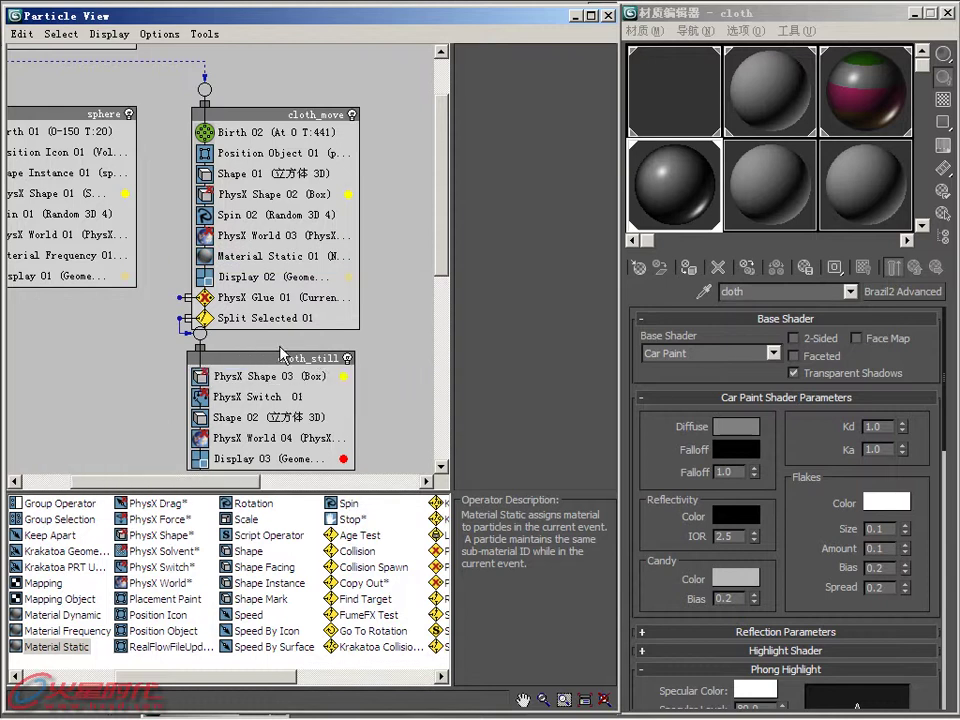
pyautogui.click(265, 258)
pyautogui.moveTo(703, 193); pyautogui.dragTo(560, 102)
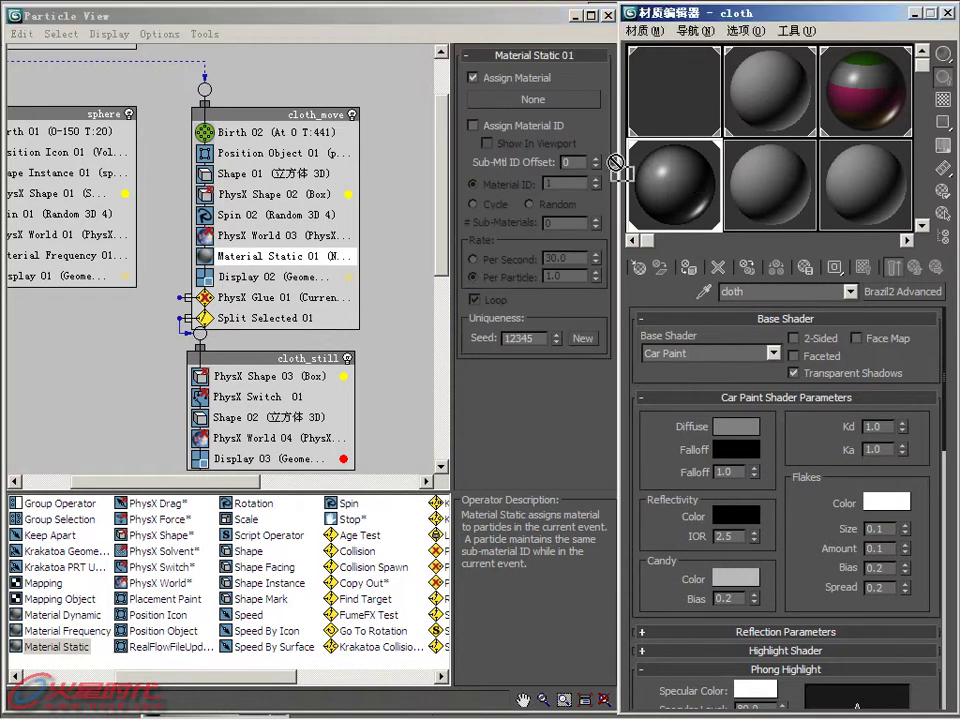
pyautogui.click(298, 423)
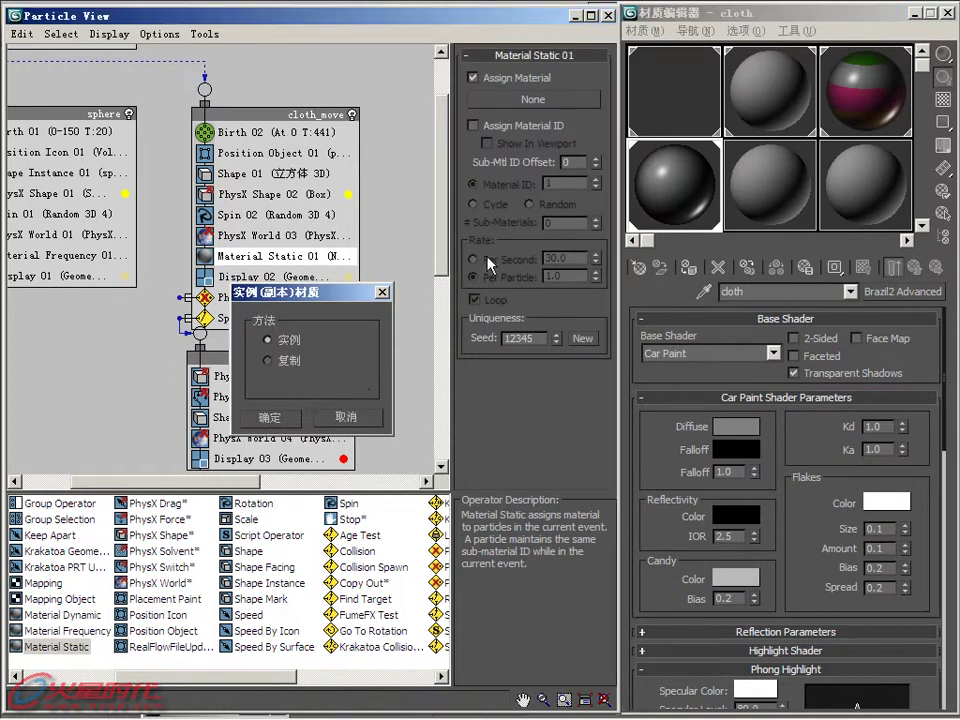
pyautogui.click(503, 127)
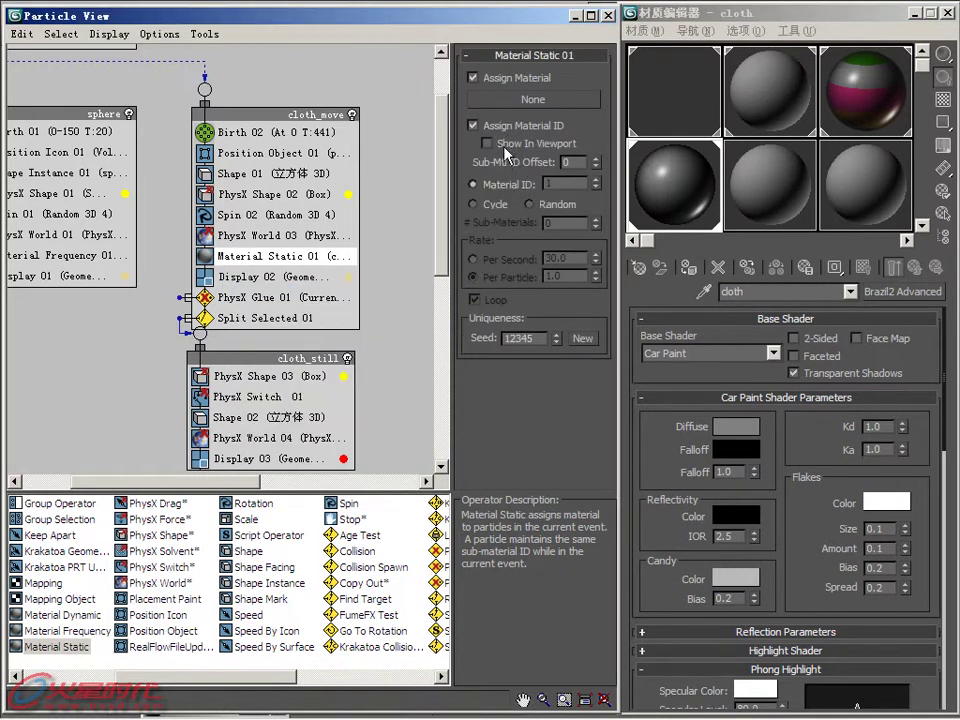
# - Paste an instanced copy of that Material Static into the cloth_still event
pyautogui.rightClick(268, 258)
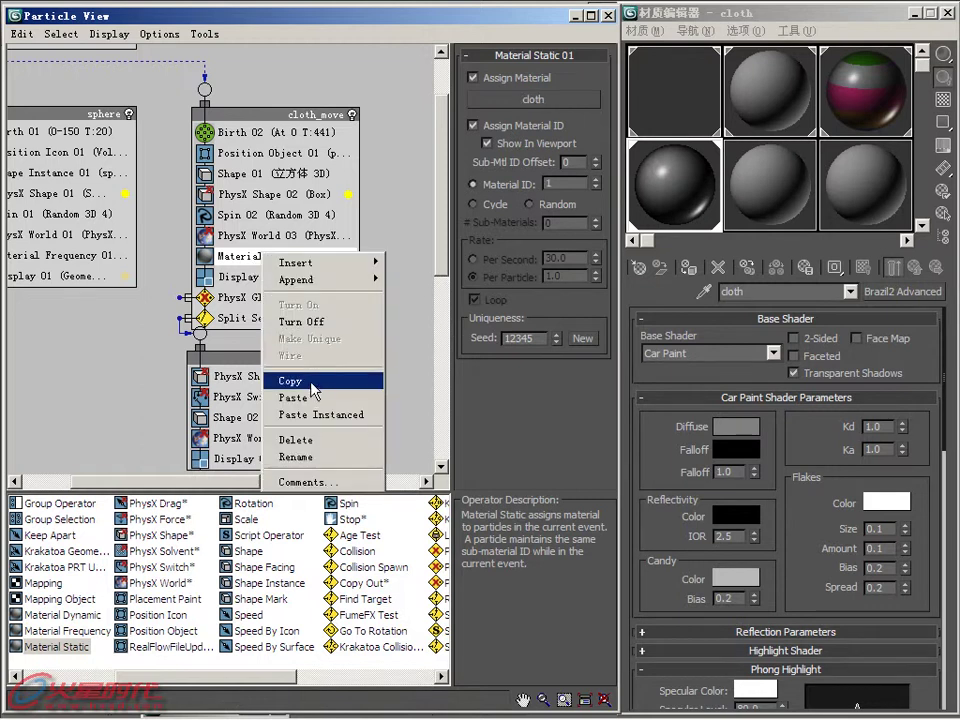
pyautogui.click(300, 377)
pyautogui.click(188, 310)
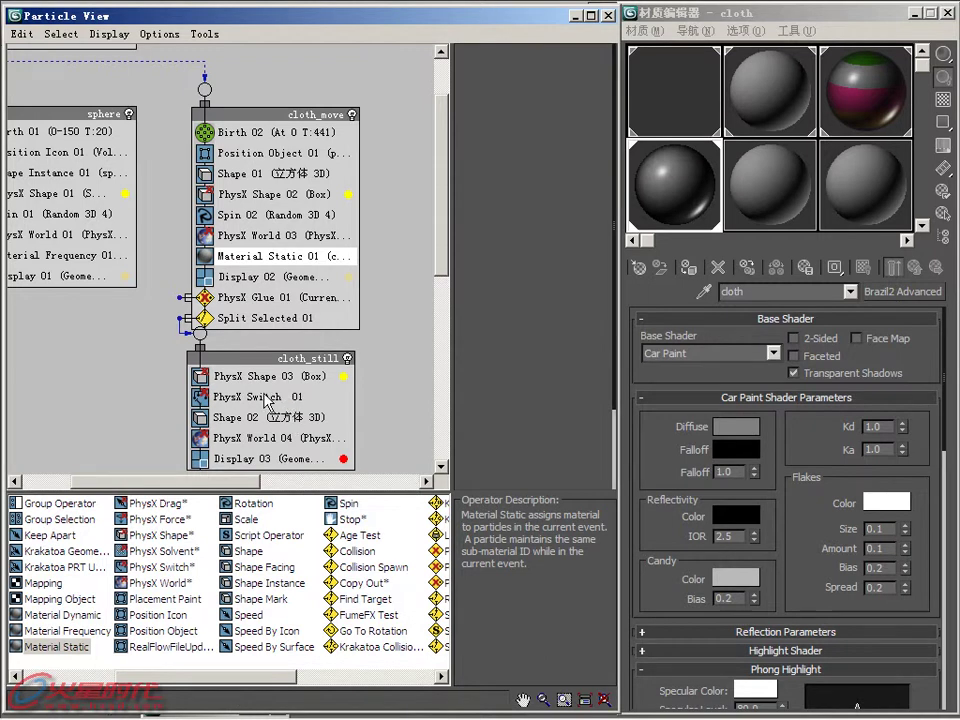
pyautogui.rightClick(268, 376)
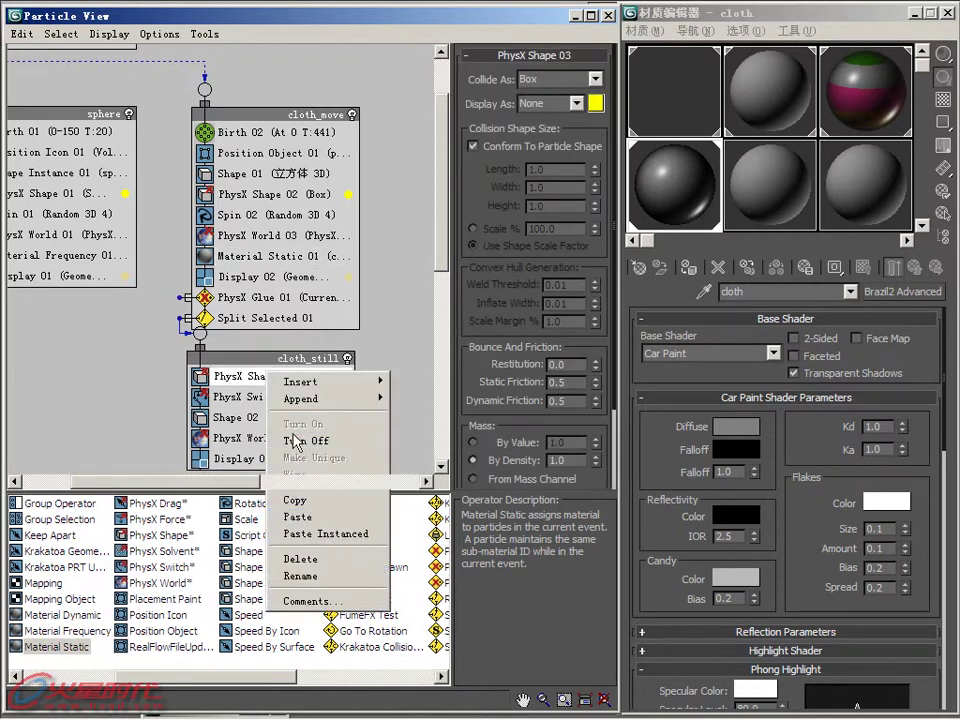
pyautogui.click(283, 384)
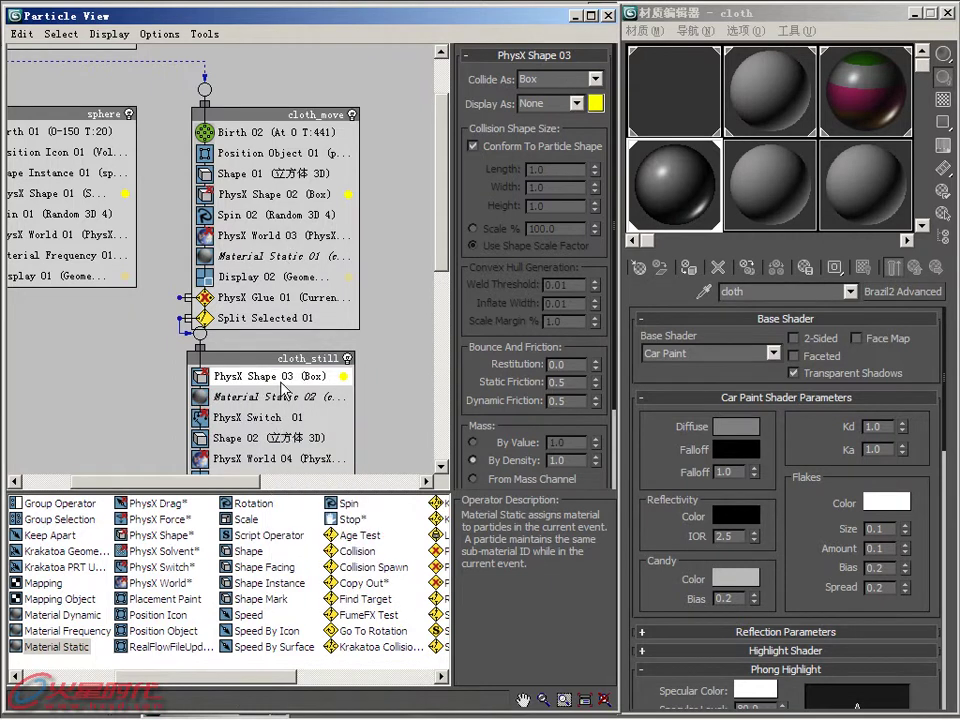
pyautogui.scroll(-1, 345, 378)
pyautogui.moveTo(260, 359)
pyautogui.mouseDown()
pyautogui.moveTo(274, 428)
pyautogui.moveTo(272, 330)
pyautogui.moveTo(278, 350)
pyautogui.mouseUp()
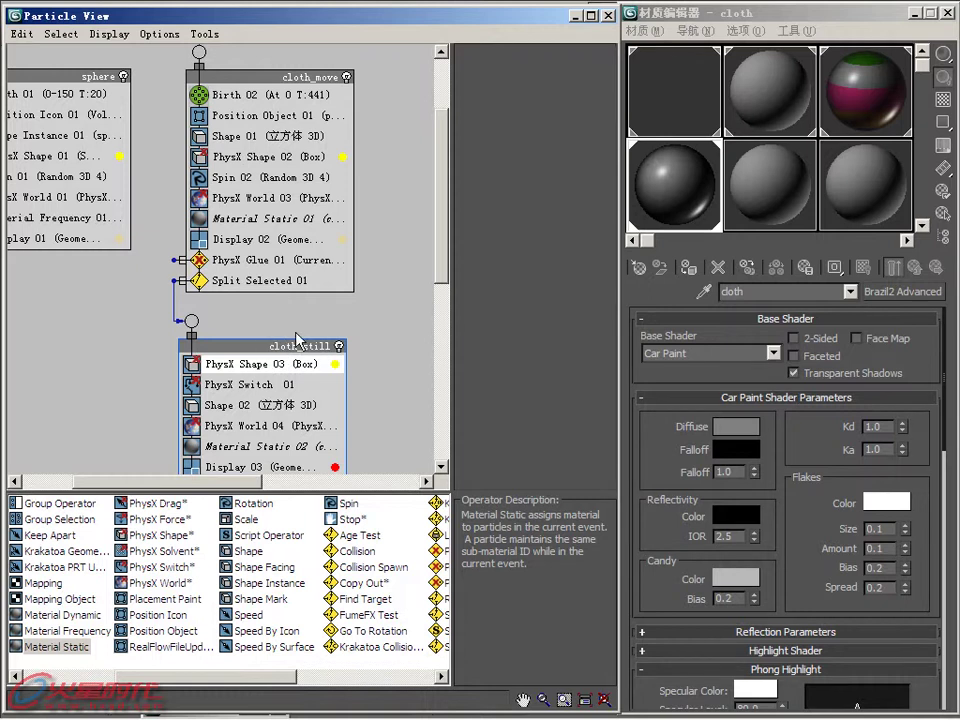
pyautogui.moveTo(296, 341)
pyautogui.mouseDown()
pyautogui.moveTo(318, 321)
pyautogui.moveTo(288, 334)
pyautogui.mouseUp()
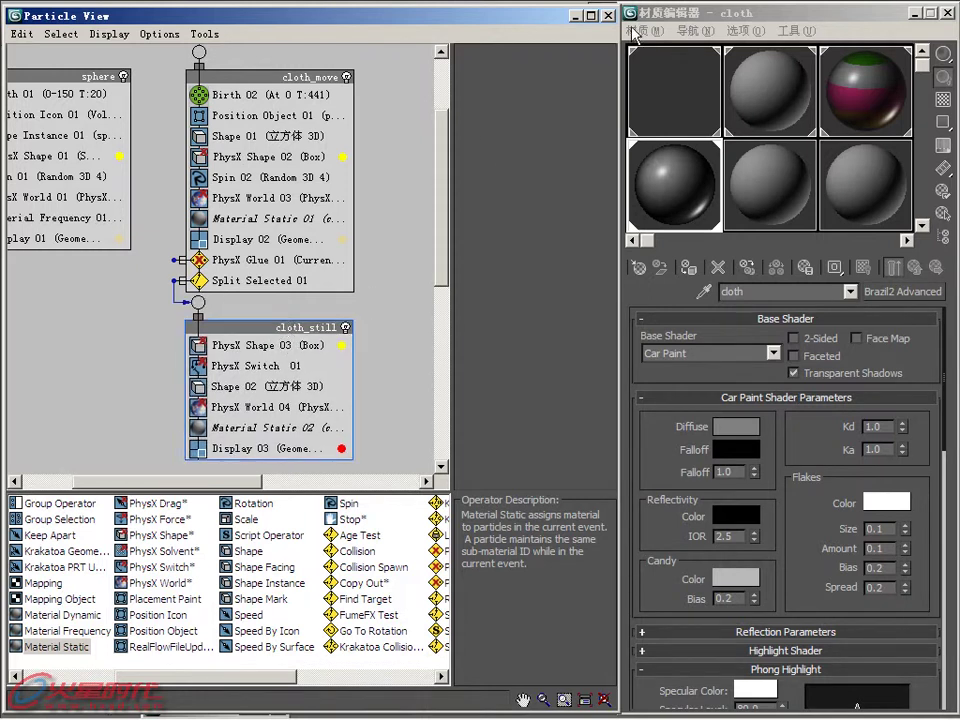
pyautogui.click(913, 12)
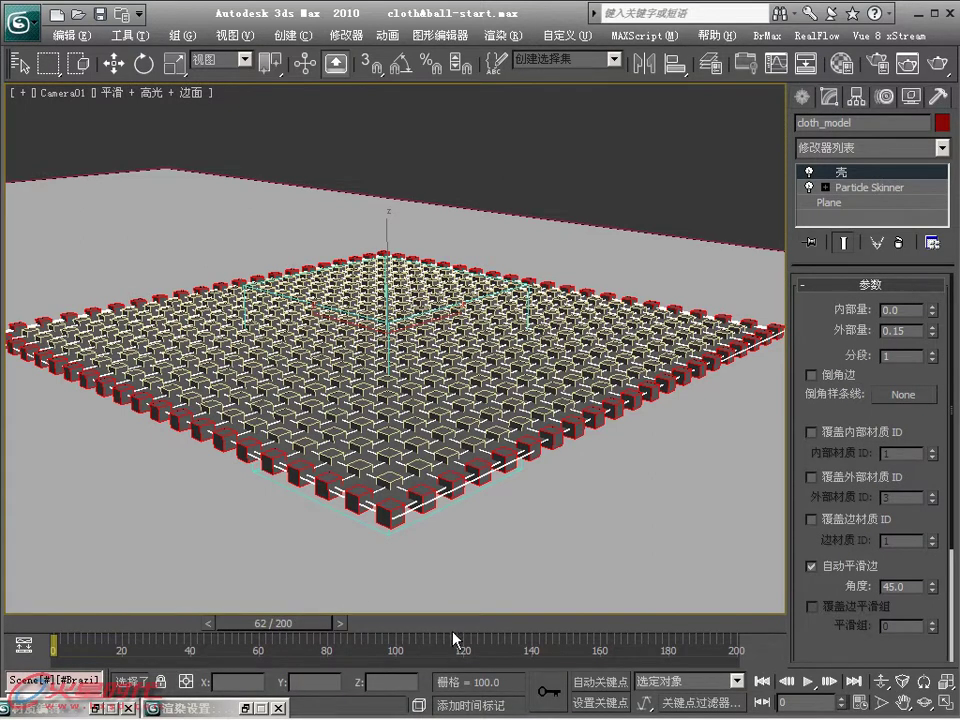
# - Step back one frame, then set the time slider to frame 122
pyautogui.press(',')
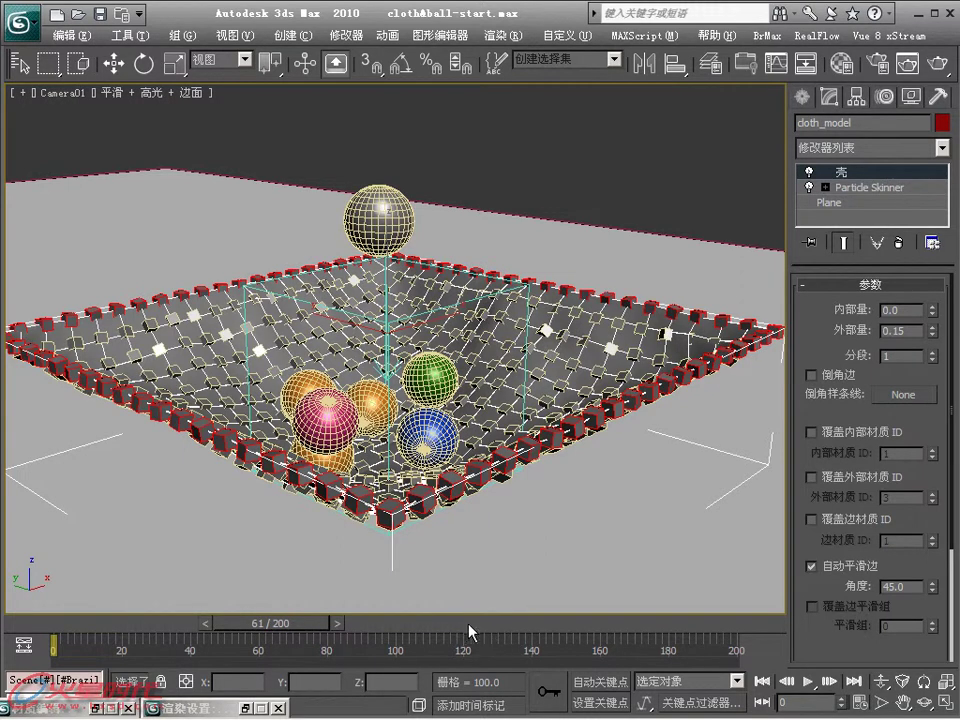
pyautogui.click(472, 632)
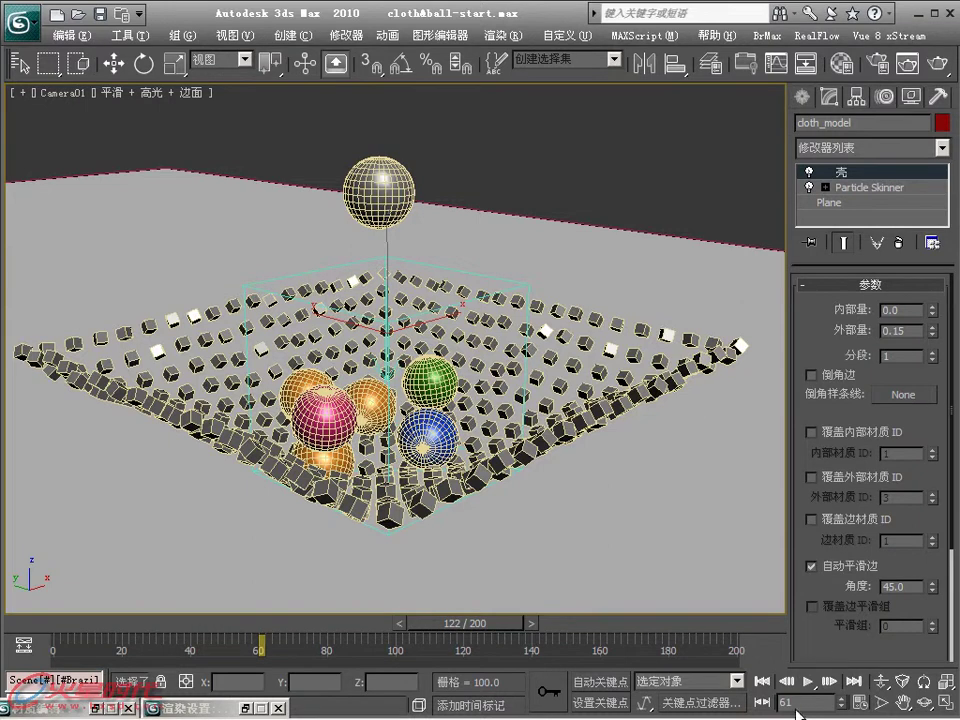
# - Test-render frame 122 with Brazil from Render Setup's Common tab
pyautogui.click(878, 64)
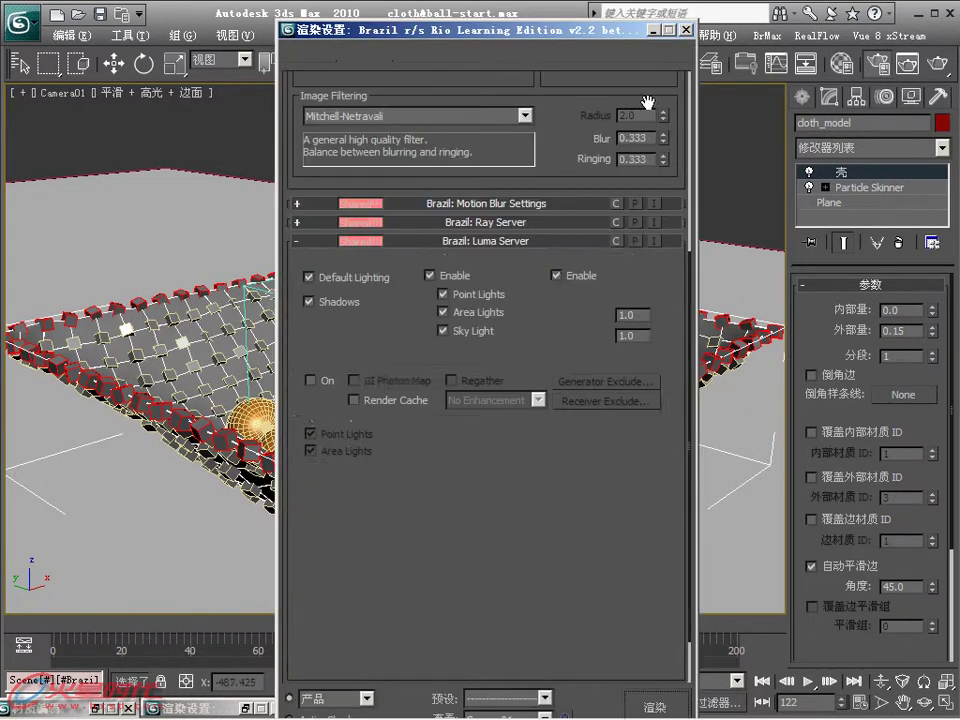
pyautogui.click(308, 53)
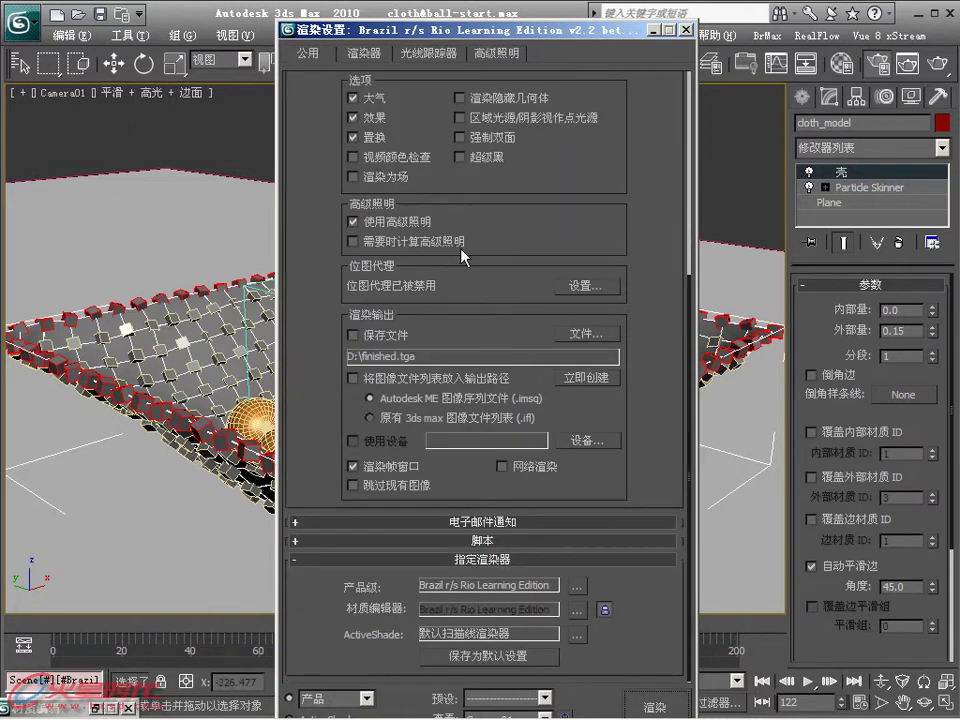
pyautogui.scroll(3, 460, 253)
pyautogui.scroll(-2, 561, 328)
pyautogui.scroll(-3, 521, 279)
pyautogui.click(650, 705)
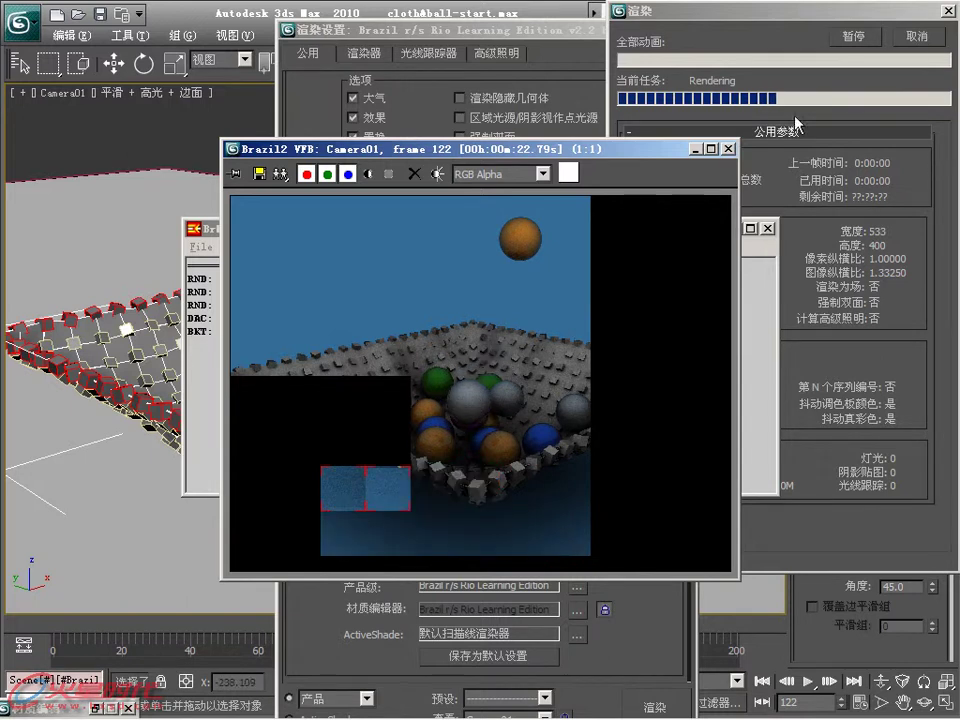
pyautogui.click(753, 186)
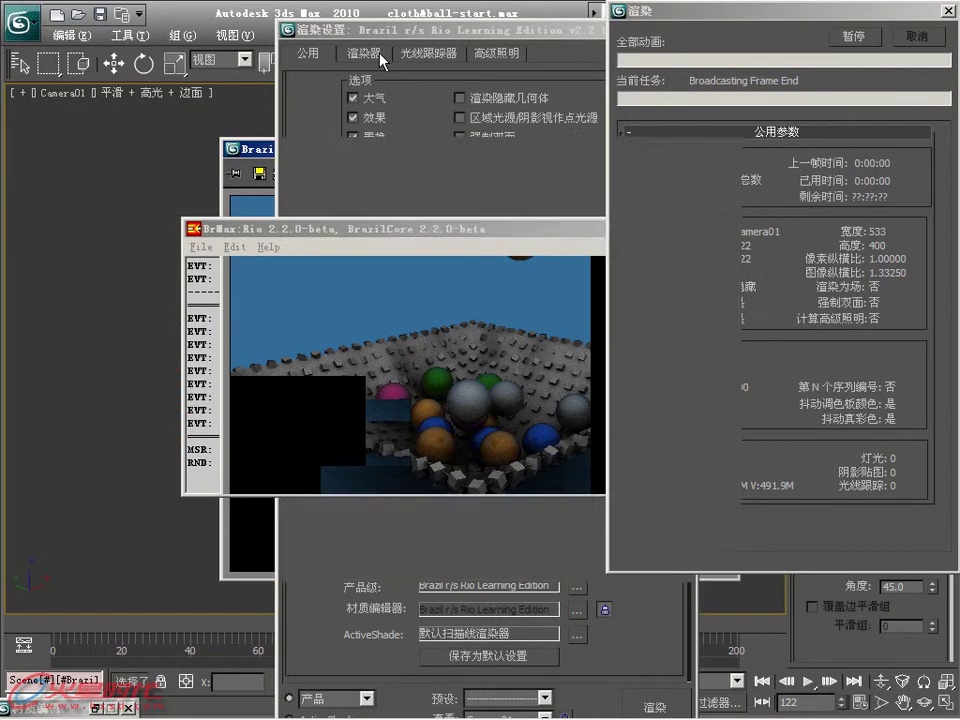
# - Set the Brazil Skylight Multiplier to 1.5
pyautogui.click(380, 62)
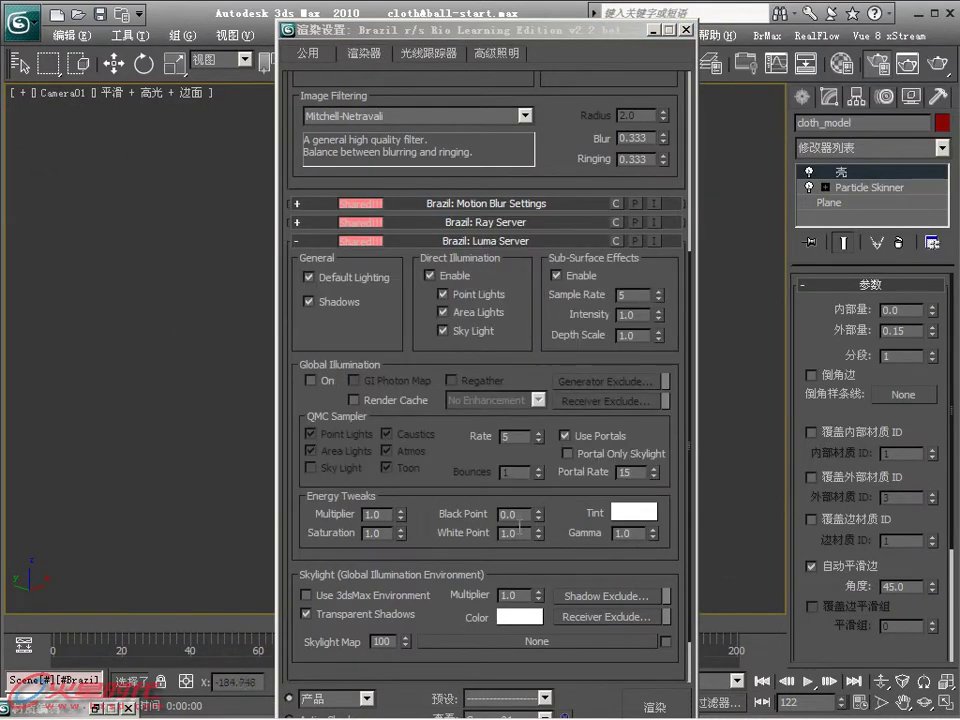
pyautogui.doubleClick(512, 593)
pyautogui.write('1.5')
pyautogui.press('Return')
pyautogui.scroll(4, 561, 343)
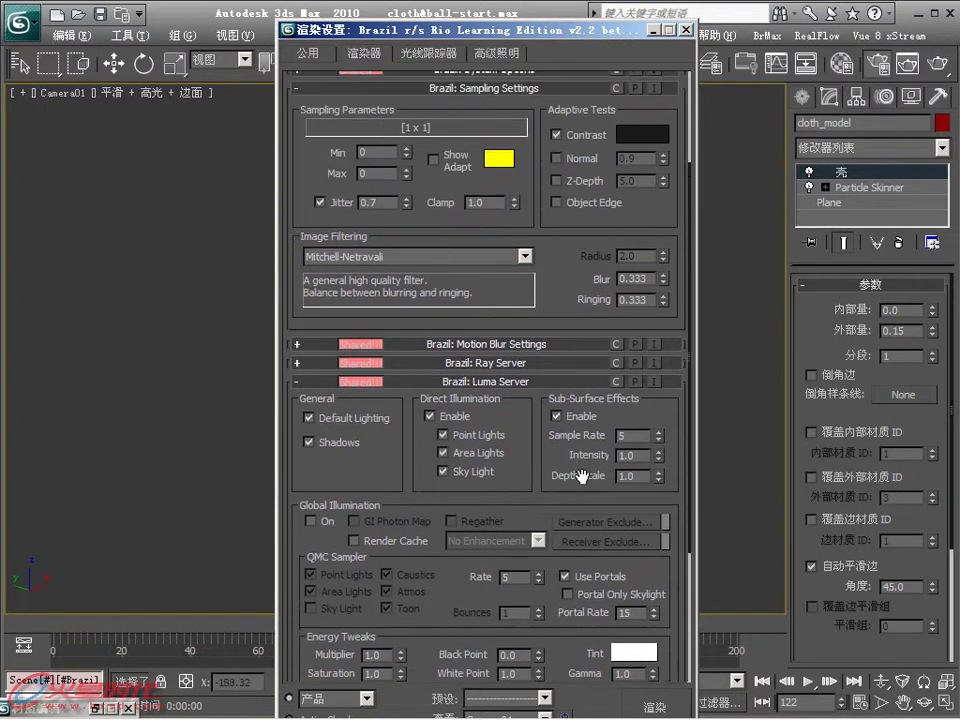
pyautogui.scroll(1, 561, 418)
# - Minimize the render settings and unhide the reflection box by name
pyautogui.click(666, 30)
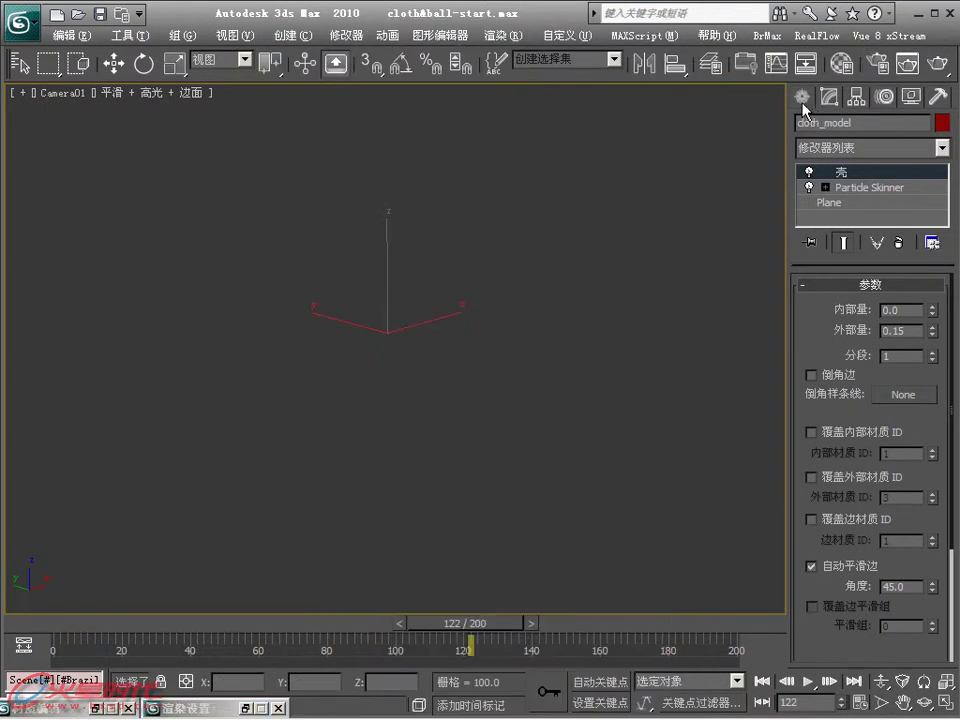
pyautogui.click(910, 98)
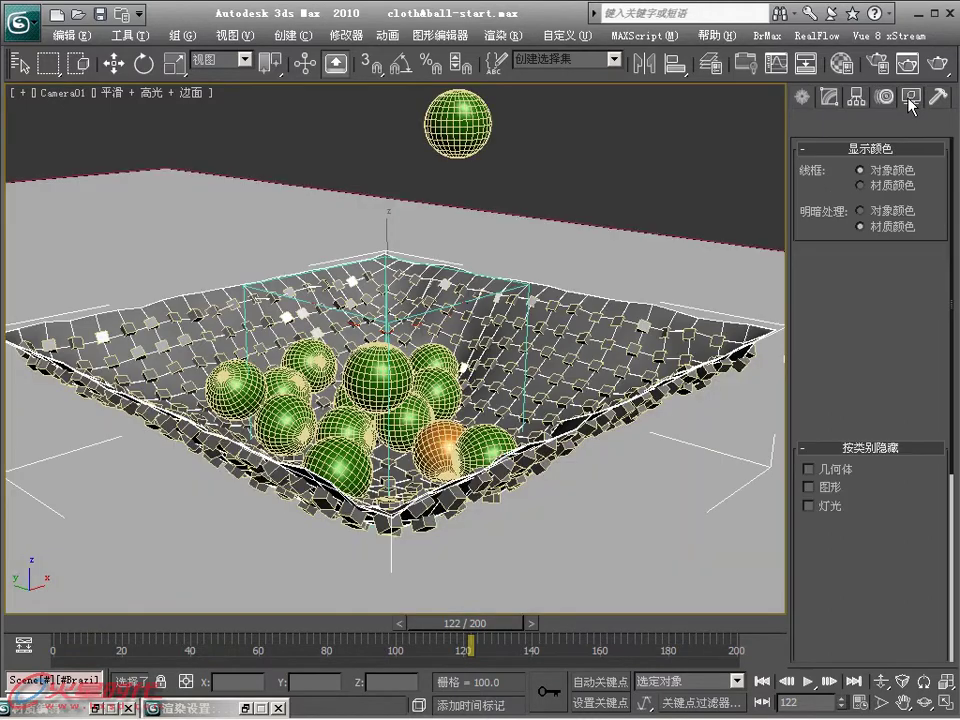
pyautogui.click(868, 395)
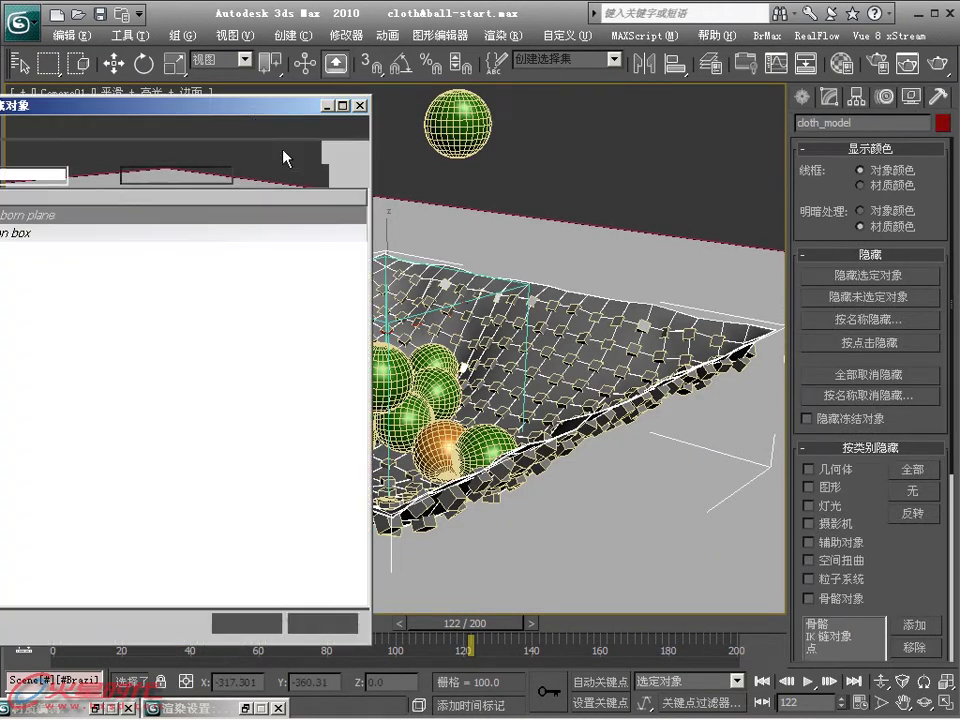
pyautogui.moveTo(204, 107); pyautogui.dragTo(276, 102)
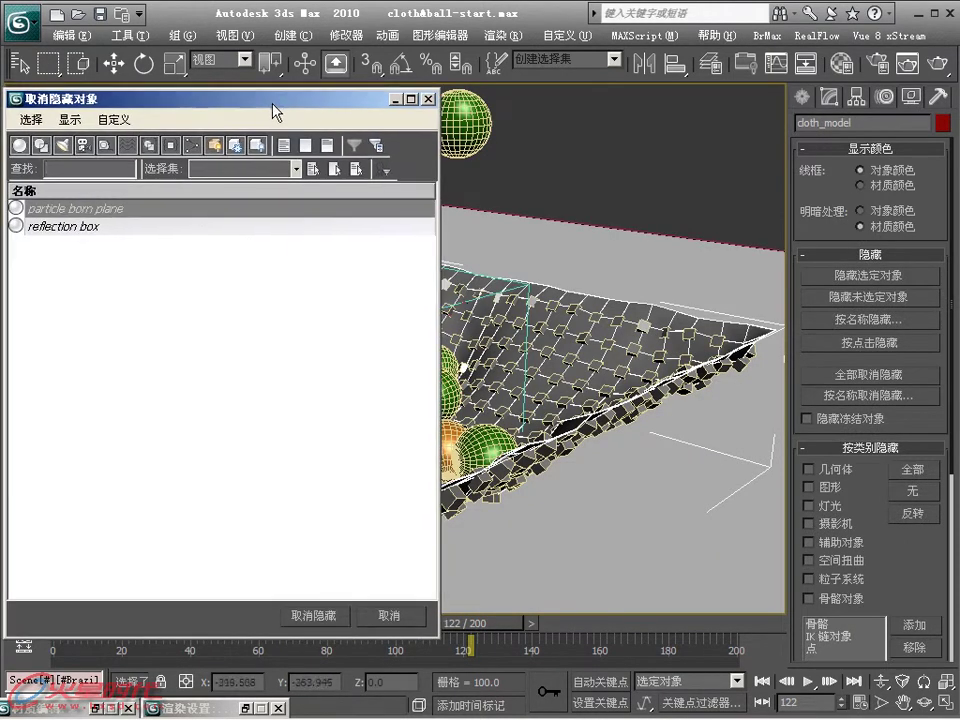
pyautogui.click(99, 225)
pyautogui.click(315, 614)
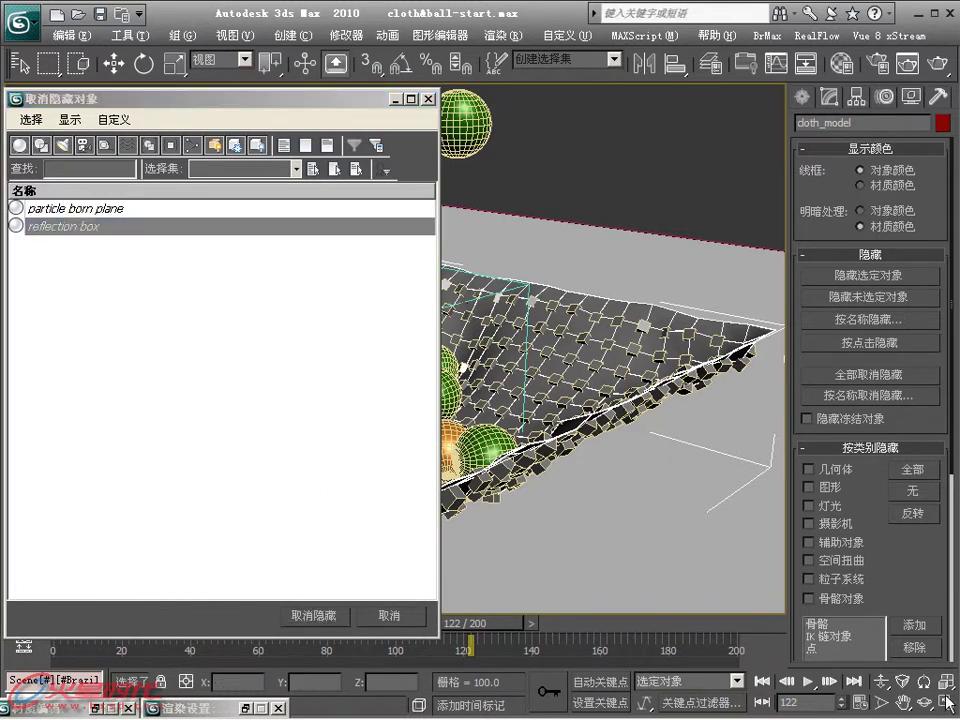
# - Switch to the four-viewport layout with the Left viewport active
pyautogui.hotkey('alt', 'w')
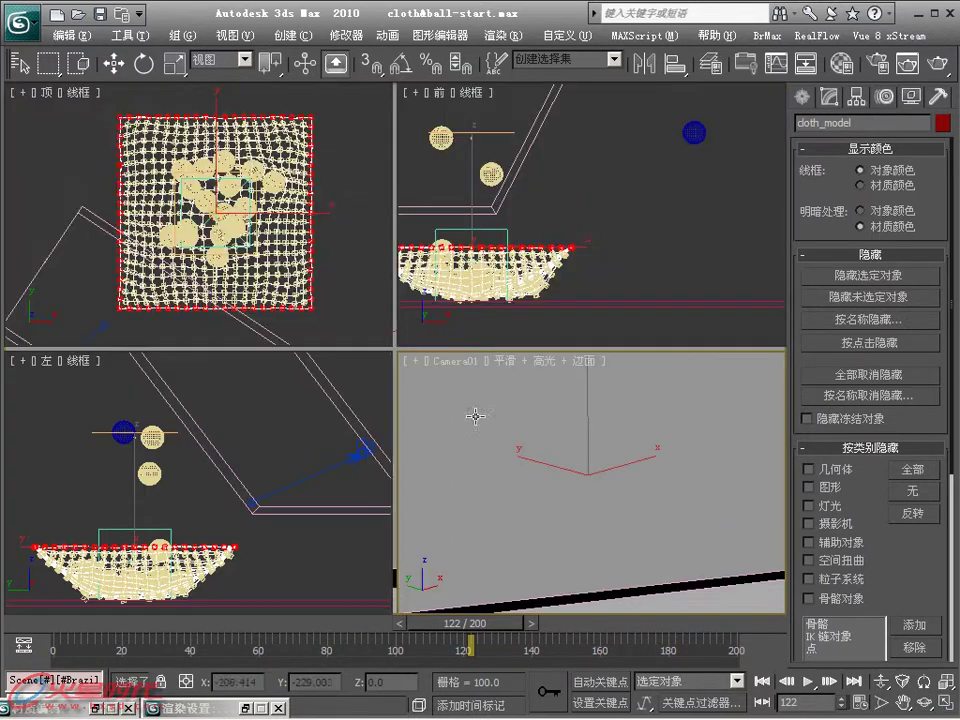
pyautogui.rightClick(340, 399)
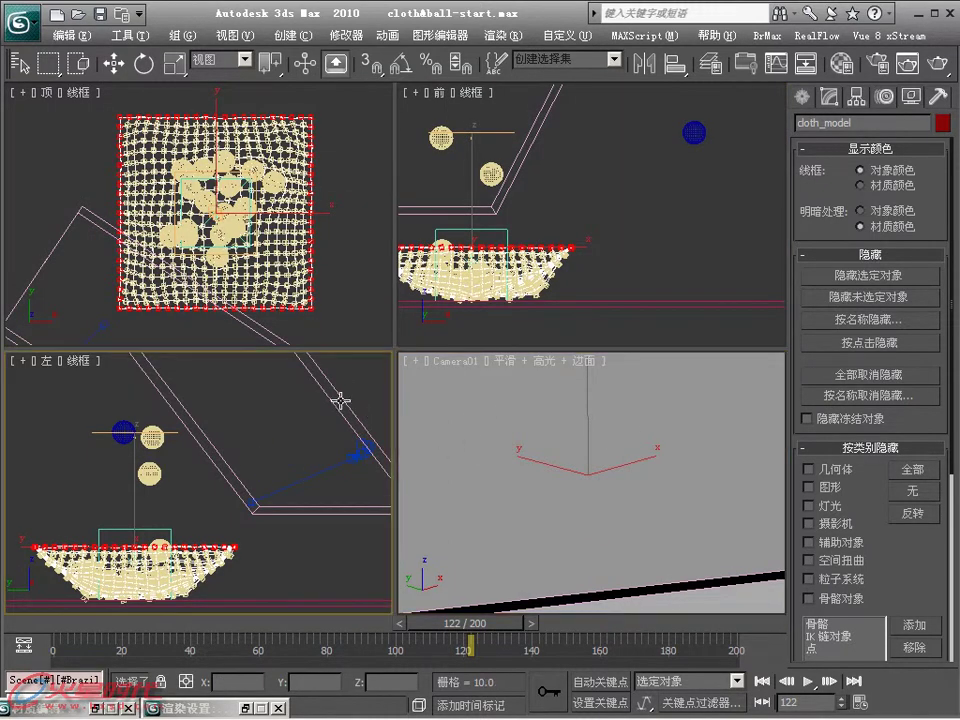
pyautogui.click(802, 98)
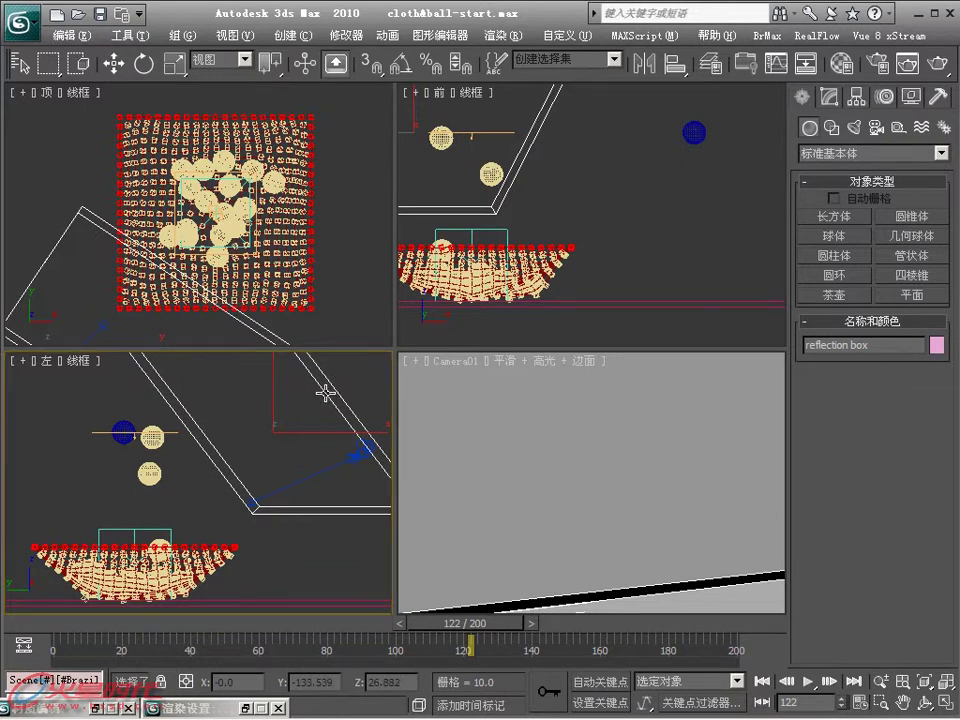
# - Turn off the reflection box's camera visibility and shadows, keeping it visible to reflections/refractions
pyautogui.rightClick(325, 393)
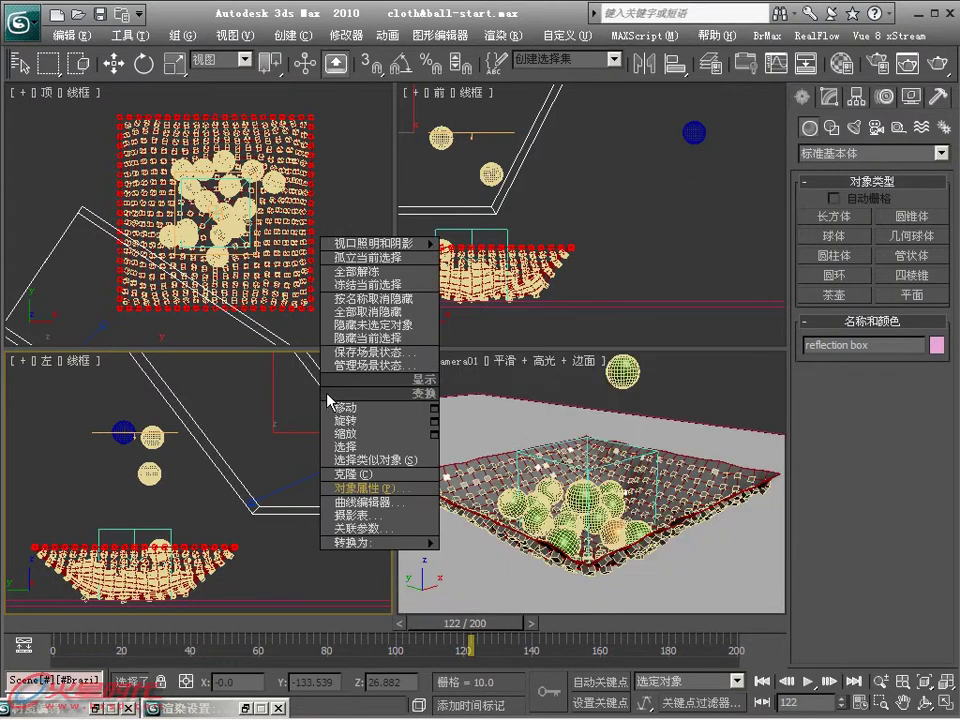
pyautogui.click(367, 487)
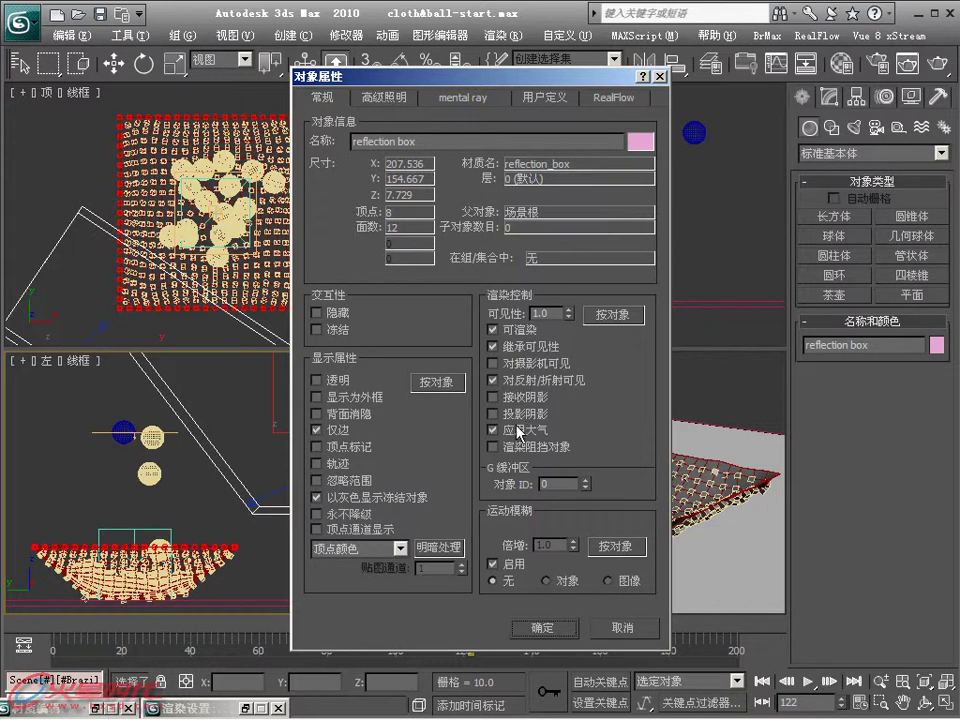
pyautogui.click(555, 633)
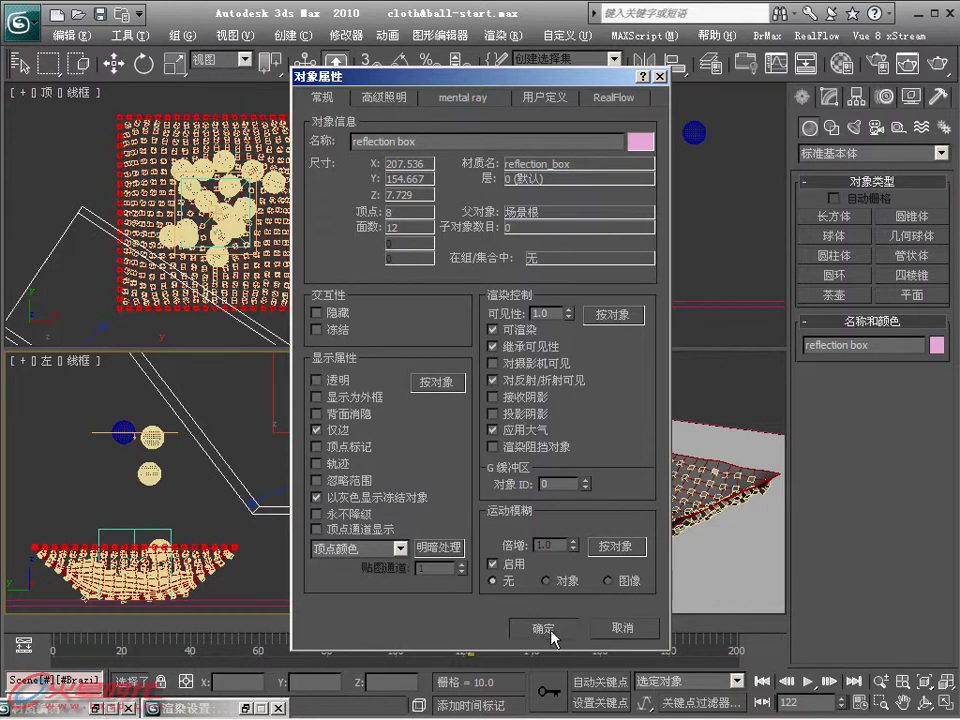
pyautogui.scroll(3, 672, 452)
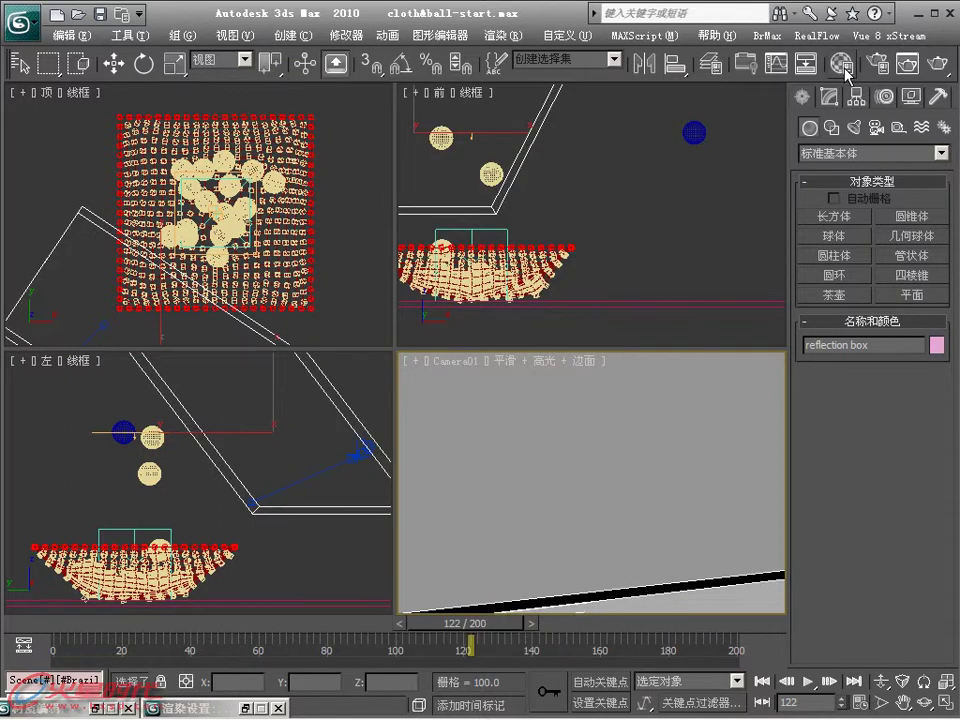
# - Select the reflection_box material and make its diffuse colour pure white
pyautogui.click(842, 66)
pyautogui.moveTo(720, 12); pyautogui.dragTo(153, 12)
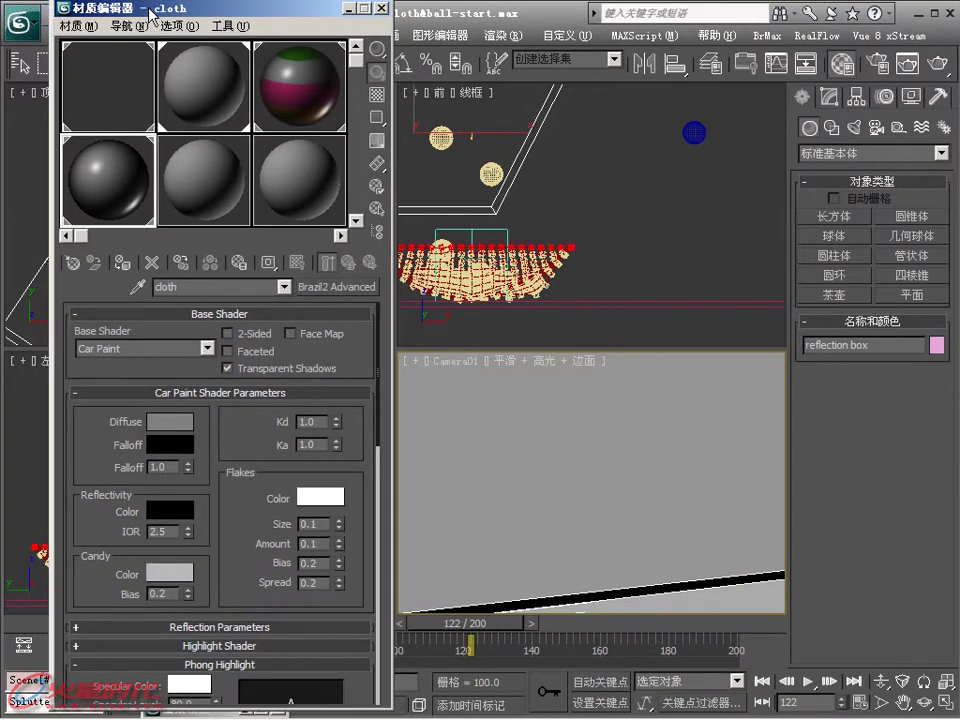
pyautogui.click(210, 120)
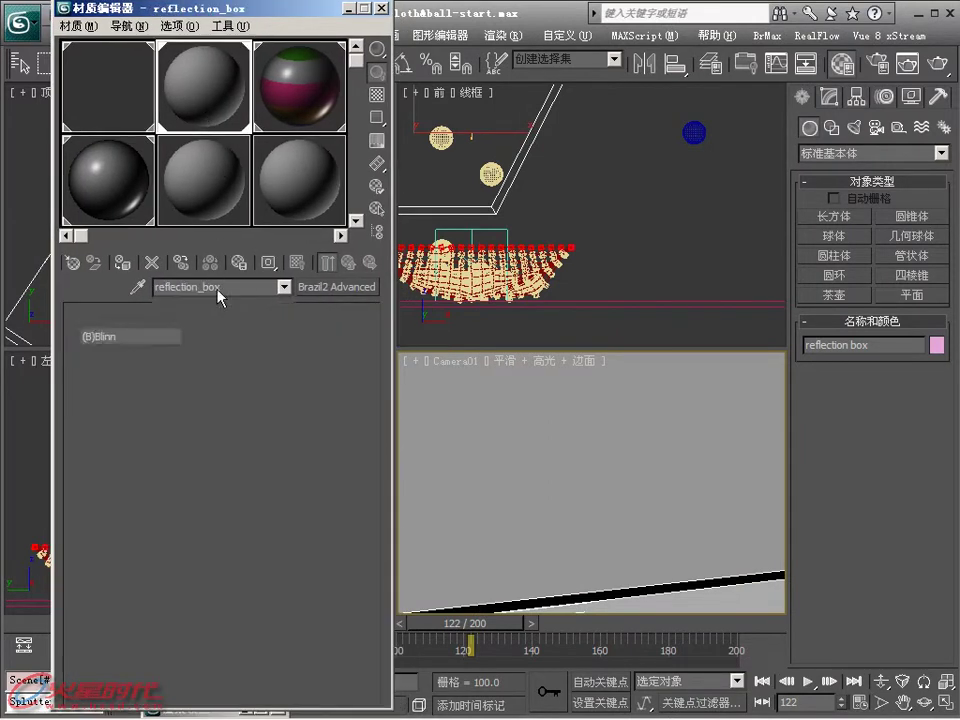
pyautogui.click(172, 430)
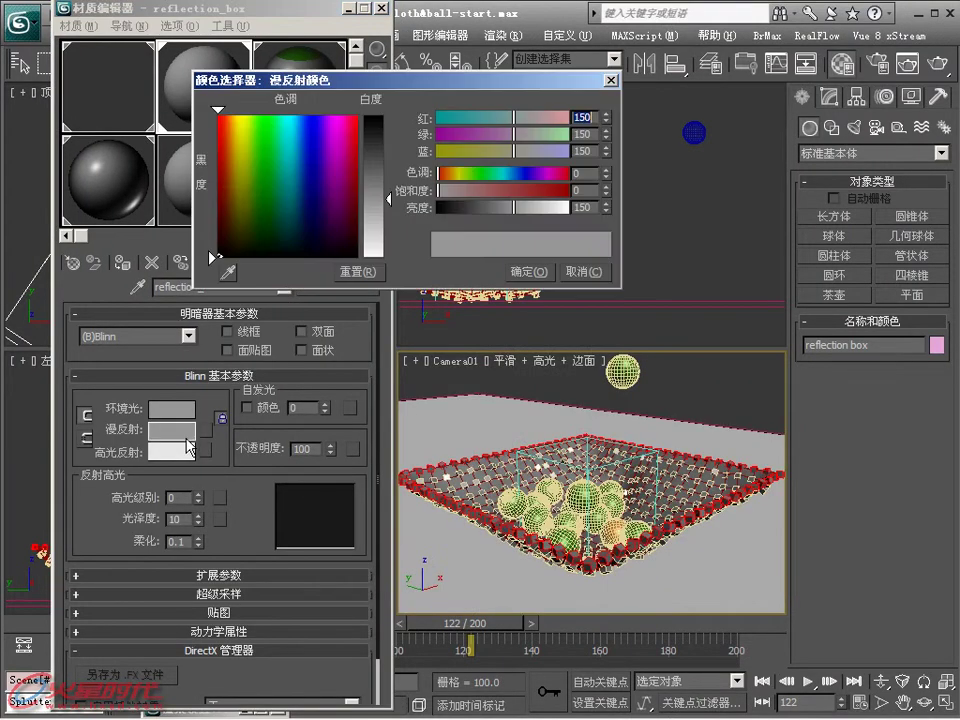
pyautogui.moveTo(292, 155); pyautogui.dragTo(497, 297)
pyautogui.click(532, 272)
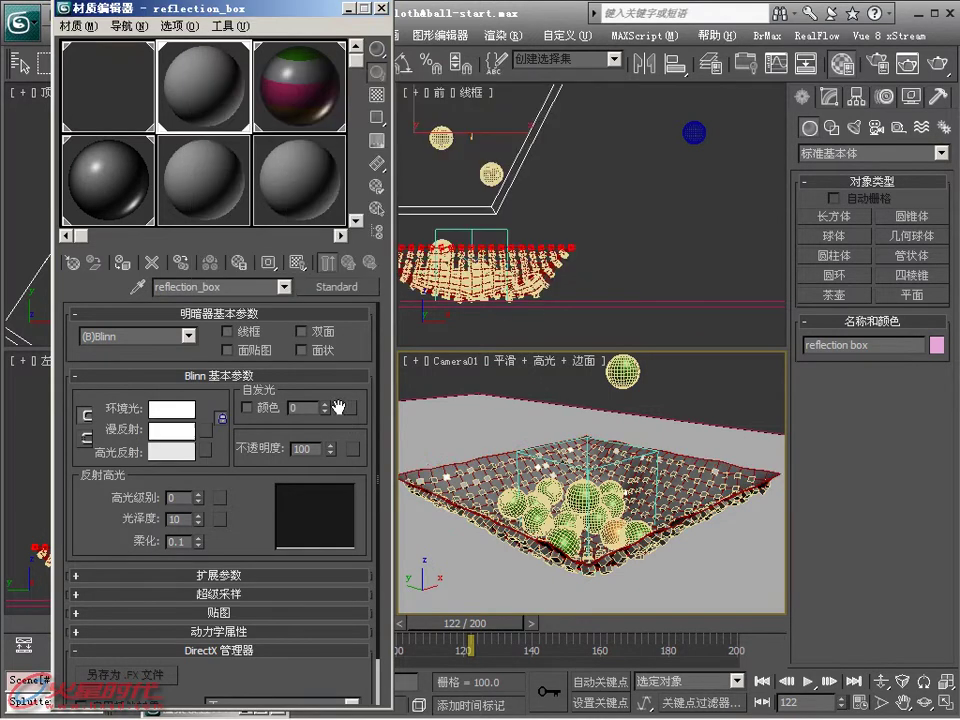
pyautogui.click(316, 405)
# - Set its self-illumination to 100 and test-render the camera view
pyautogui.write('100')
pyautogui.press('Return')
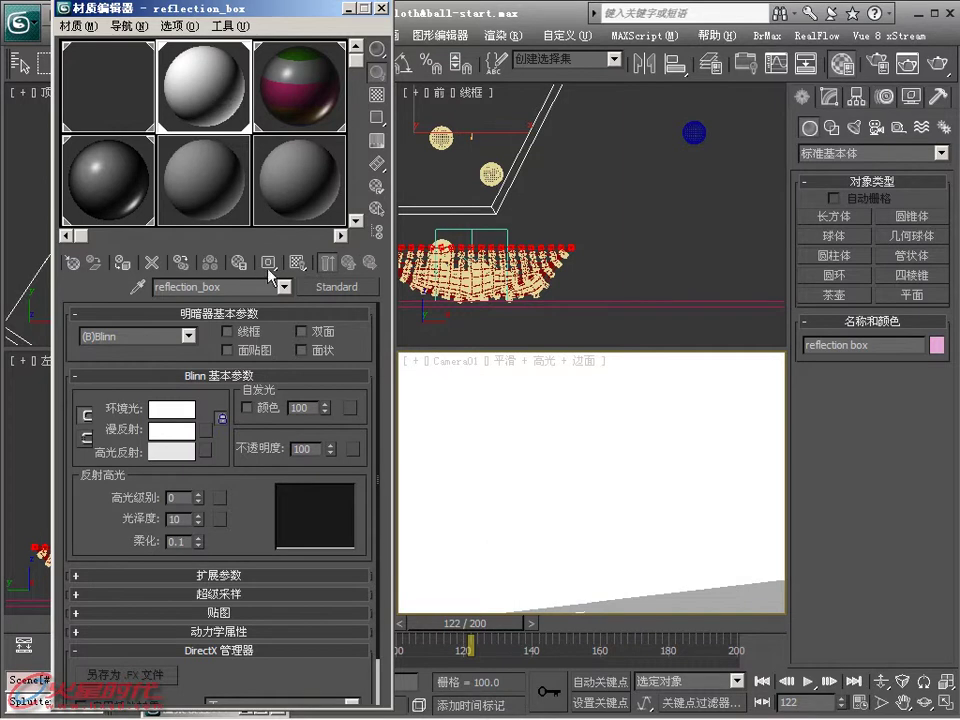
pyautogui.moveTo(220, 460); pyautogui.dragTo(237, 496)
pyautogui.hotkey('shift', 'q')
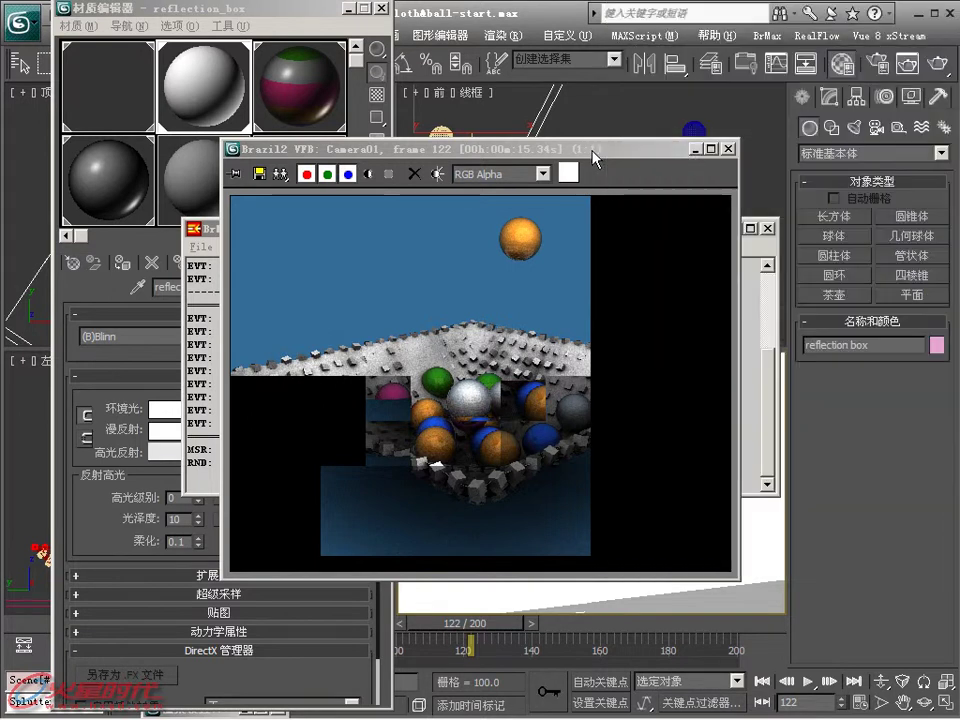
pyautogui.click(726, 150)
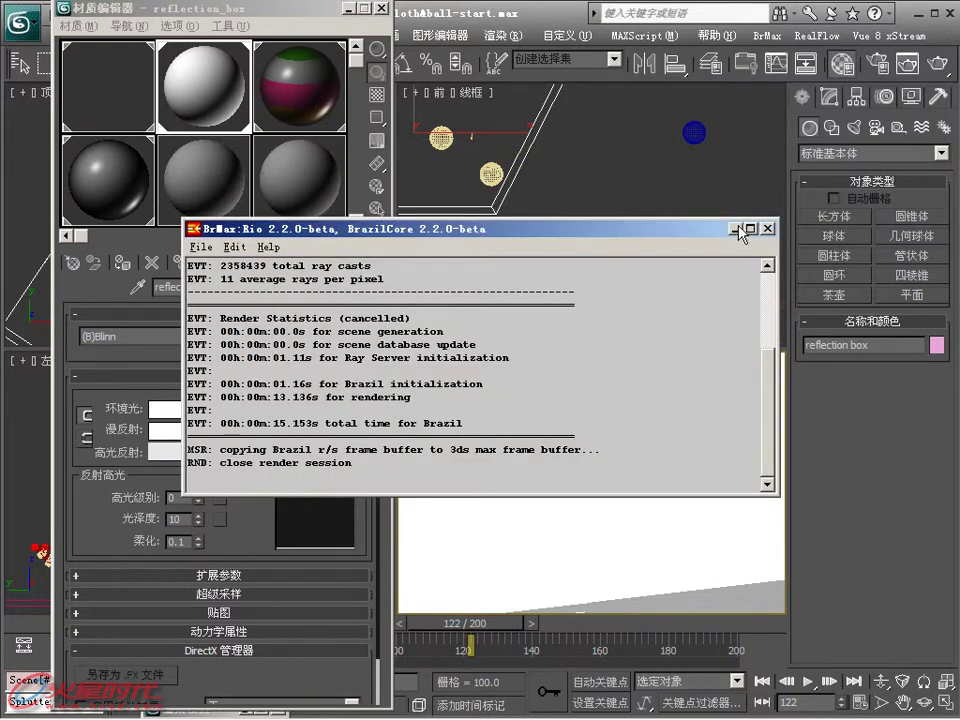
# - Give the reflection_box diffuse an Output map with RGB offset 2.0
pyautogui.click(735, 228)
pyautogui.click(206, 430)
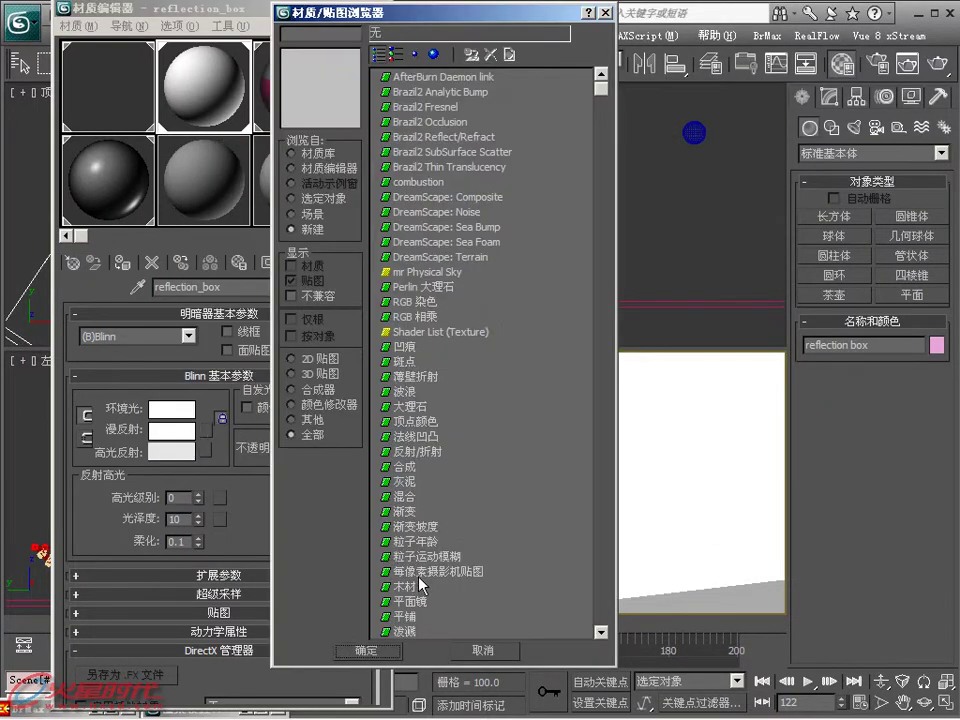
pyautogui.scroll(-3, 430, 540)
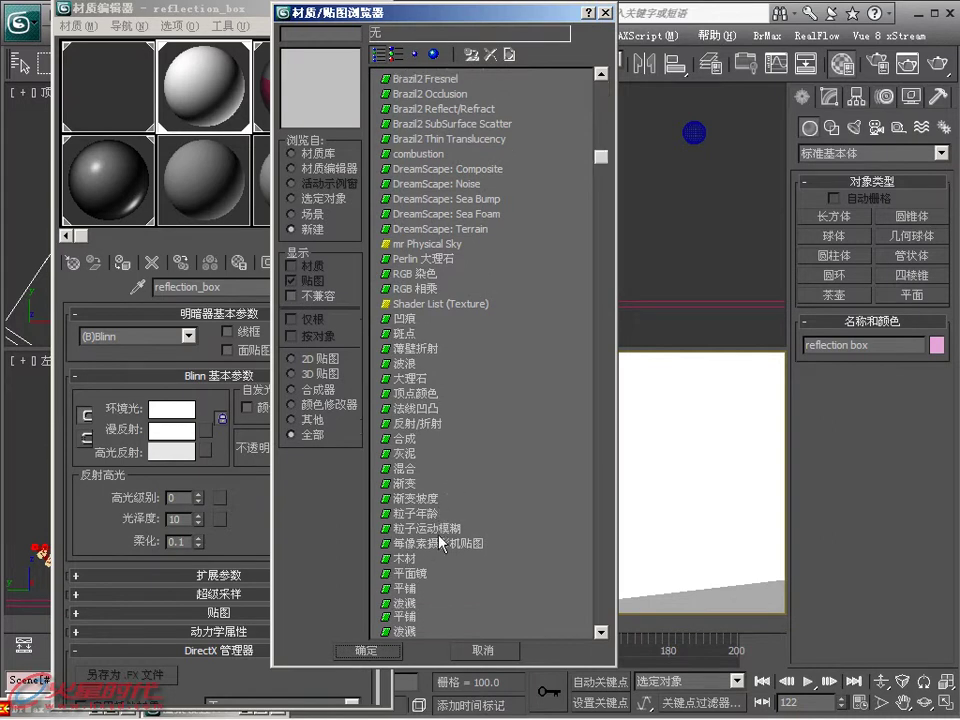
pyautogui.doubleClick(408, 549)
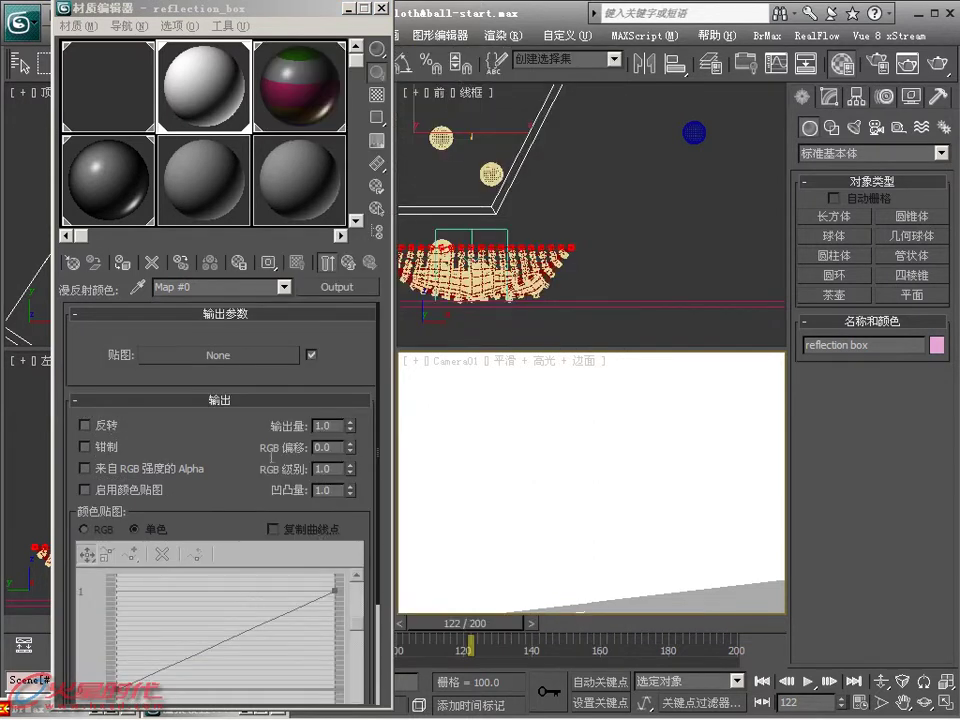
pyautogui.click(328, 448)
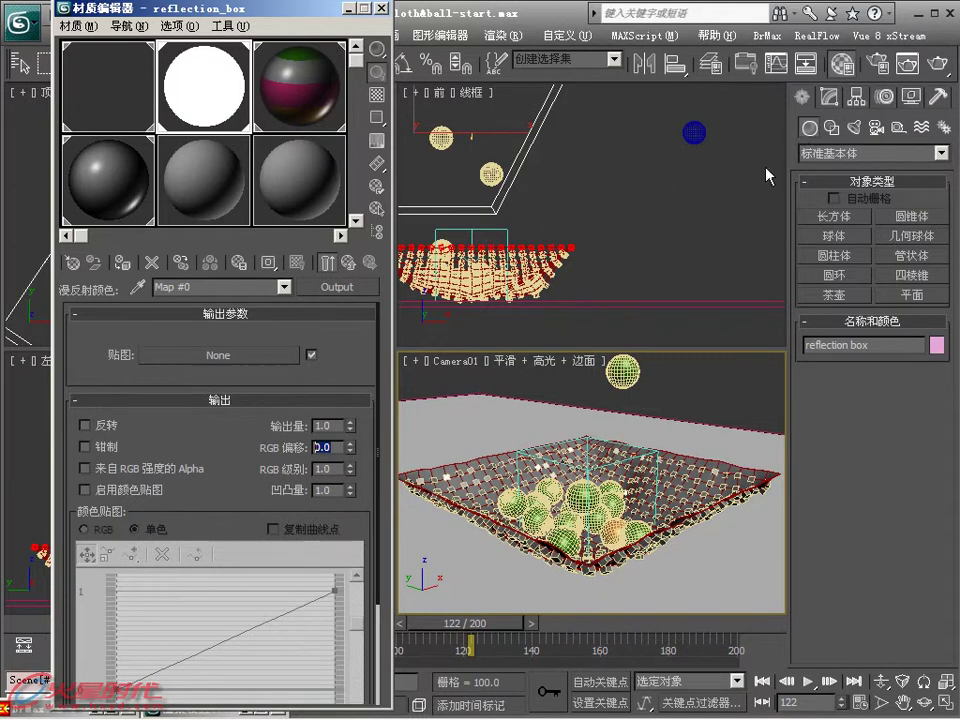
pyautogui.write('2')
pyautogui.press('Return')
# - Test-render the camera view, stop it, and select the cloth material
pyautogui.click(940, 64)
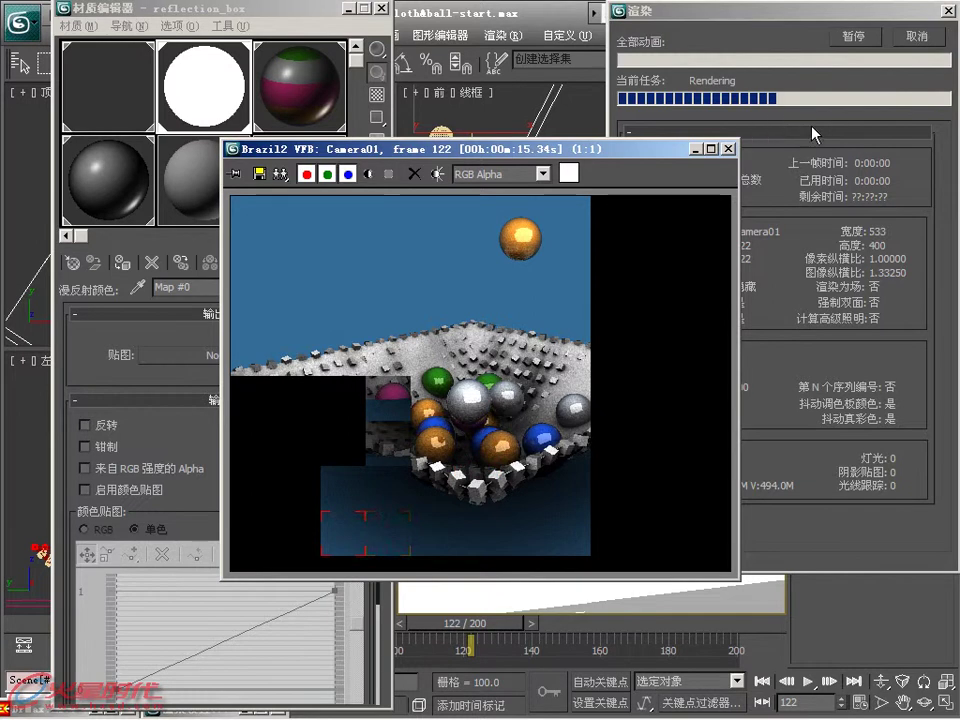
pyautogui.click(928, 40)
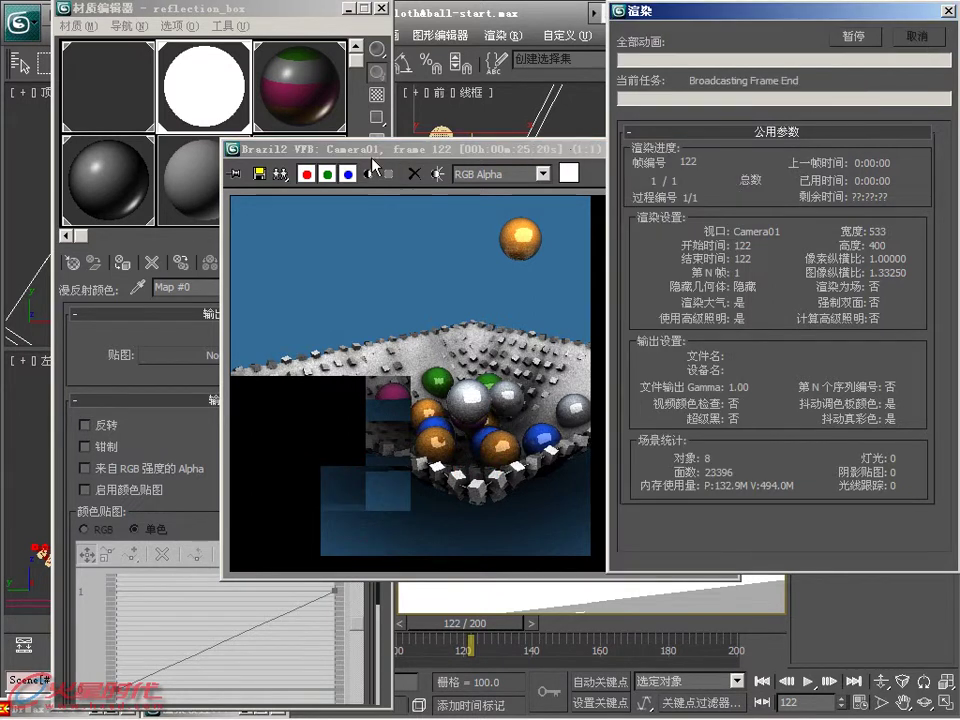
pyautogui.click(145, 180)
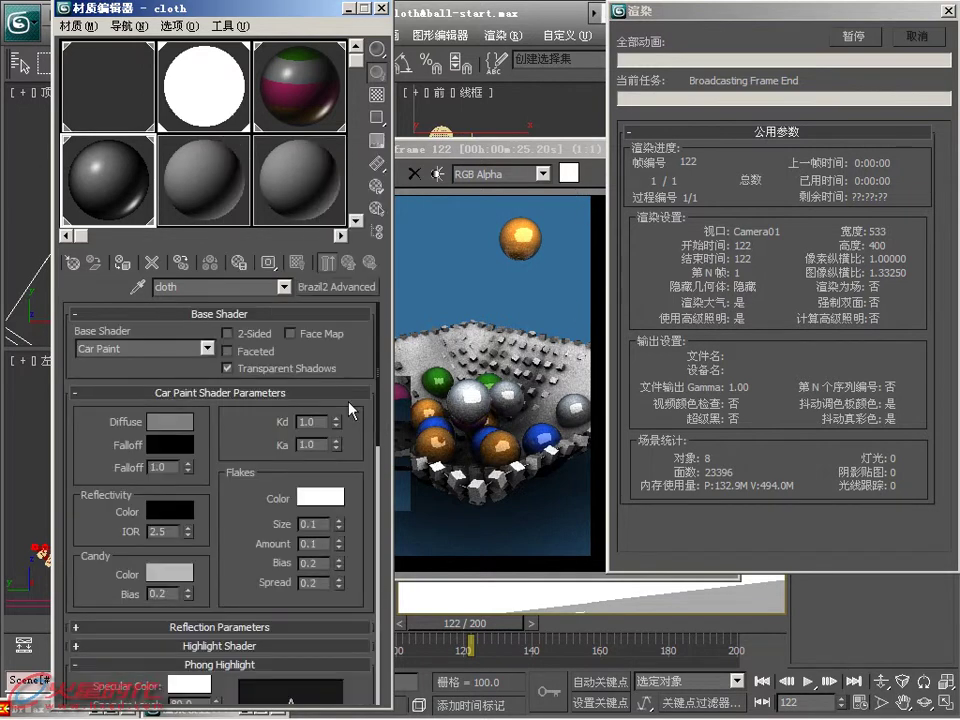
# - Change the cloth car-paint reflectivity colour from black to white (255, 255, 255)
pyautogui.click(172, 510)
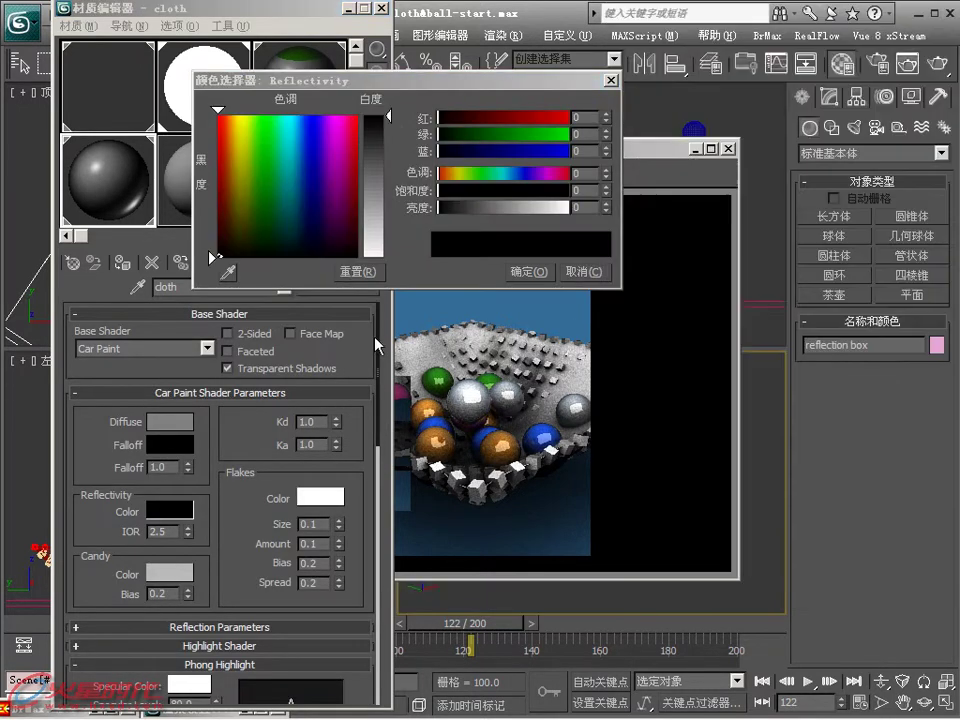
pyautogui.moveTo(393, 163); pyautogui.dragTo(397, 265)
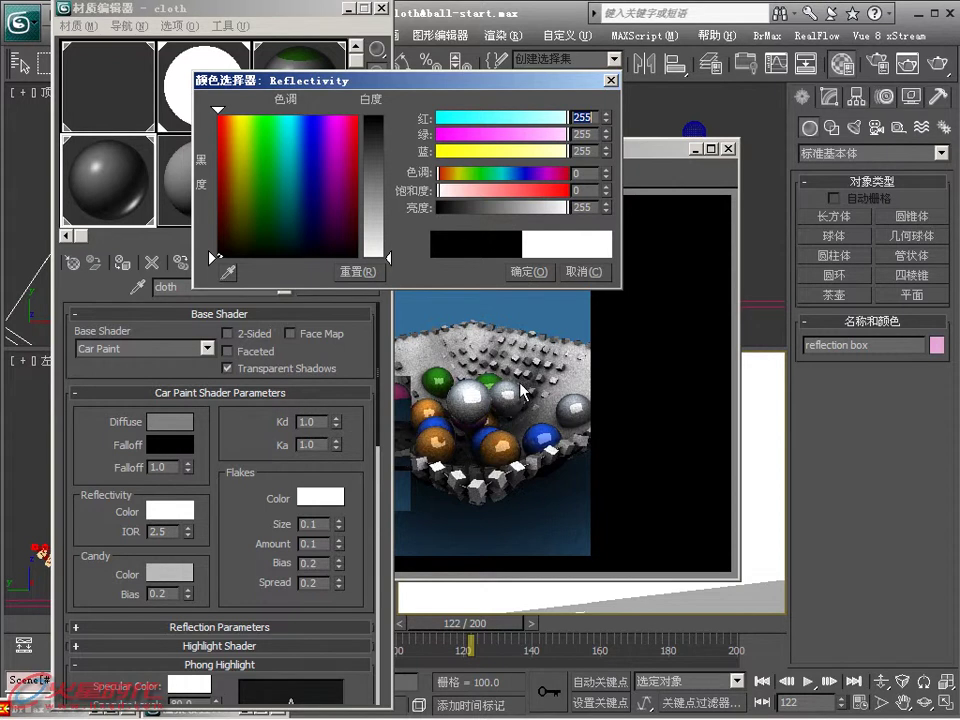
pyautogui.click(530, 271)
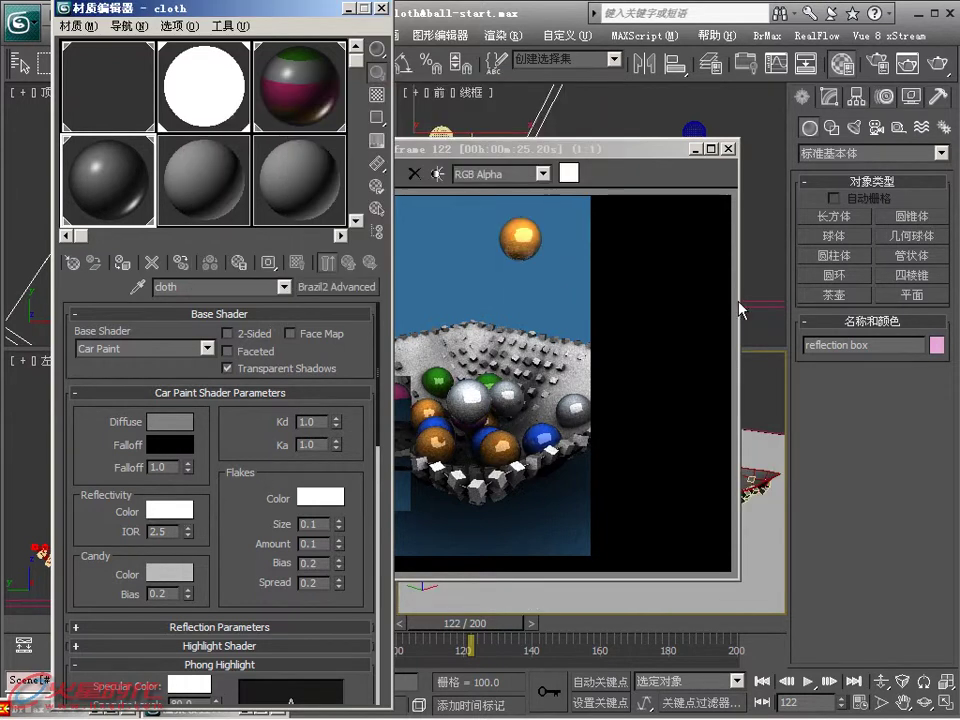
# - Render frame 122 from the camera with Brazil, then close the finished render
pyautogui.click(938, 63)
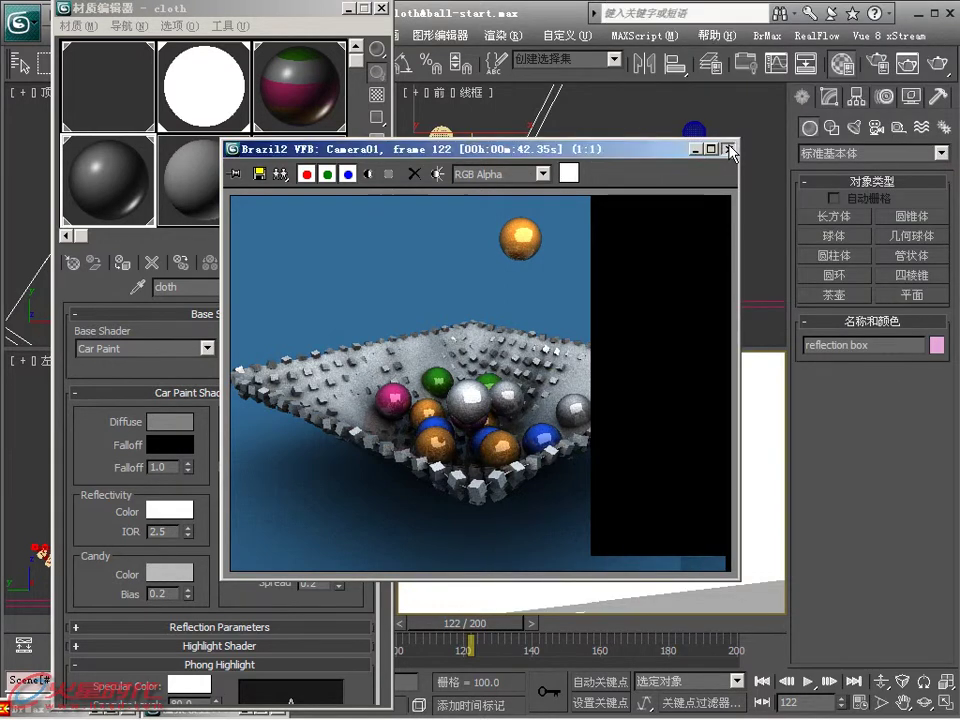
pyautogui.click(728, 148)
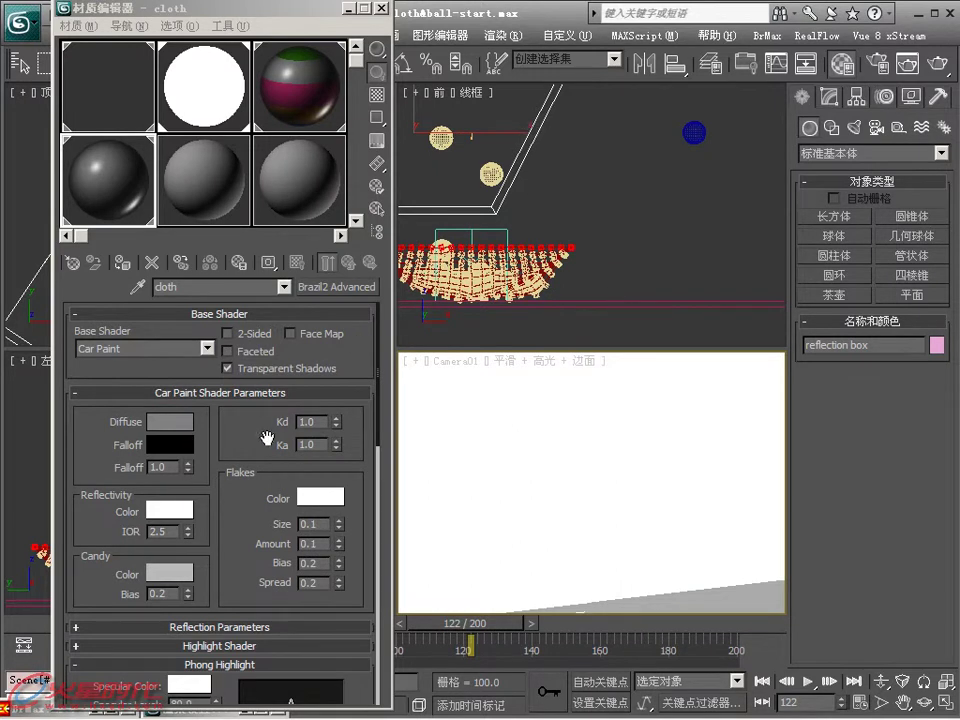
# - Scroll to and expand the cloth material's reflection settings
pyautogui.scroll(-3, 258, 316)
pyautogui.scroll(3, 258, 316)
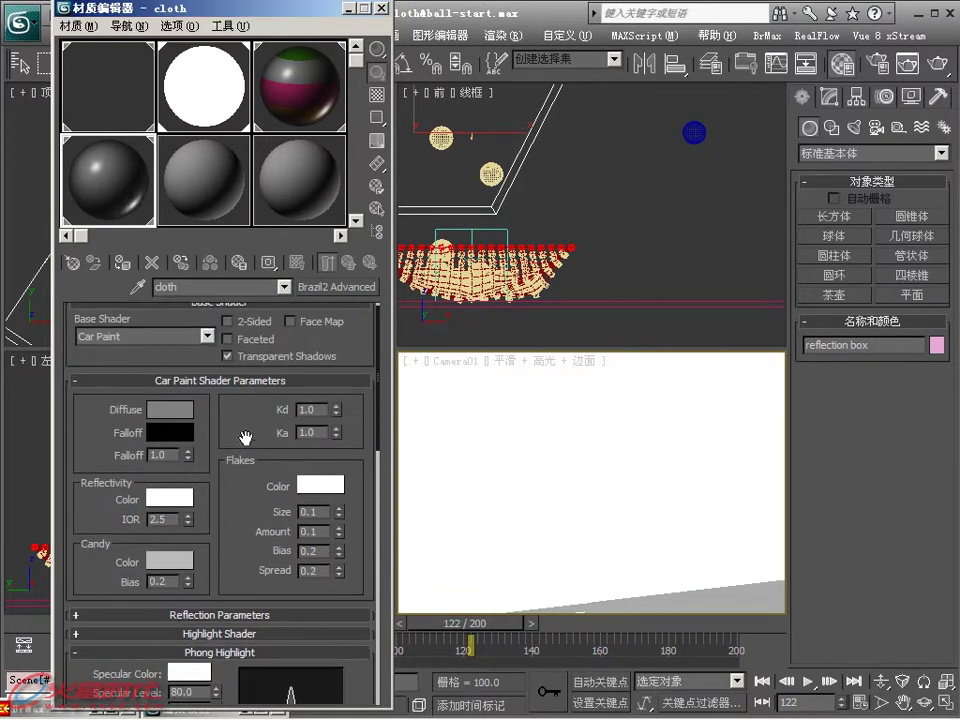
pyautogui.scroll(-2, 250, 390)
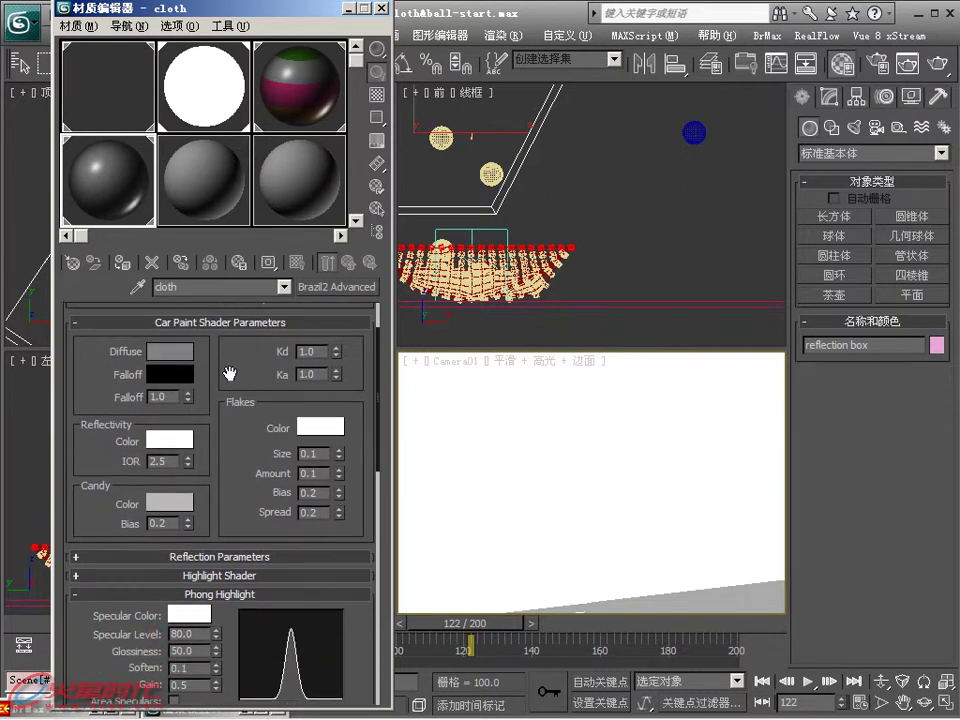
pyautogui.moveTo(229, 373); pyautogui.dragTo(232, 250)
pyautogui.click(232, 411)
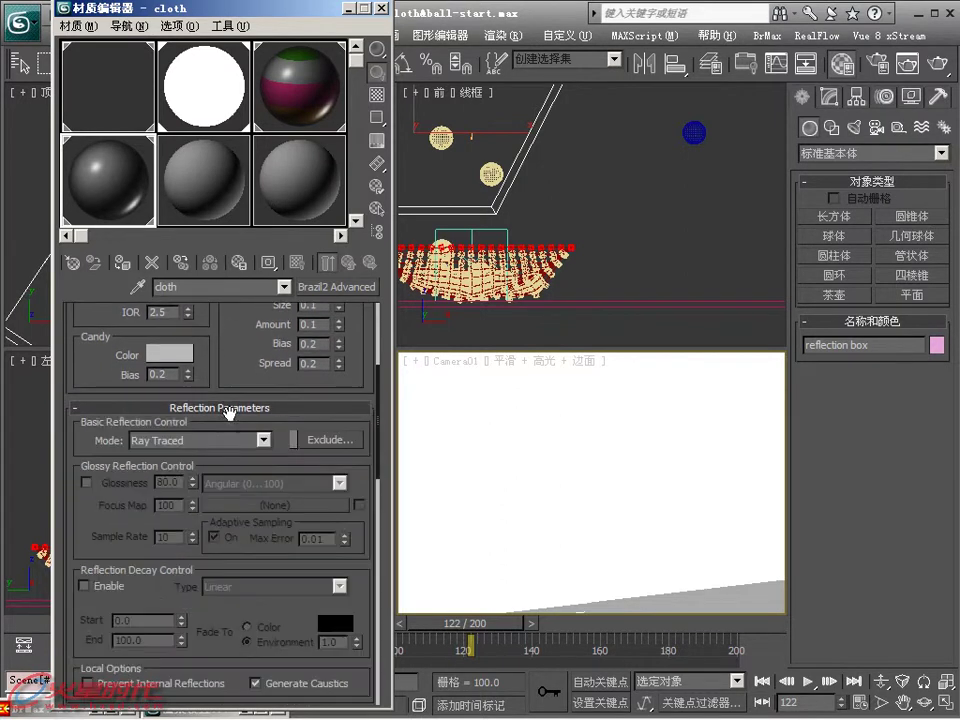
# - Exclude the reflection box from the cloth material's ray-traced reflections
pyautogui.click(336, 440)
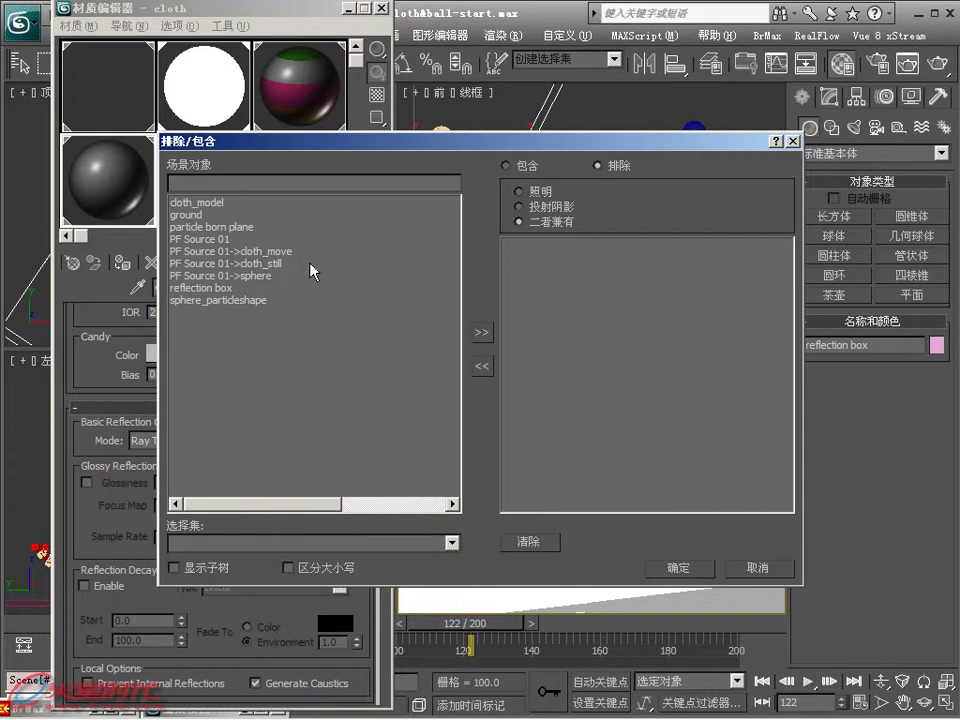
pyautogui.click(203, 290)
pyautogui.click(488, 335)
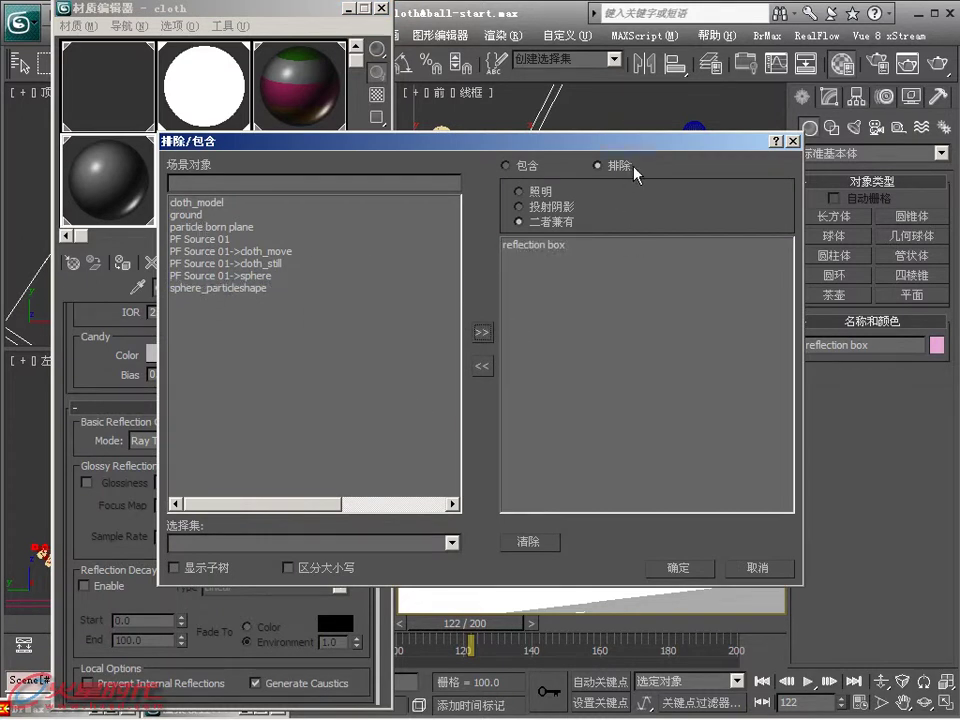
pyautogui.moveTo(427, 144); pyautogui.dragTo(588, 15)
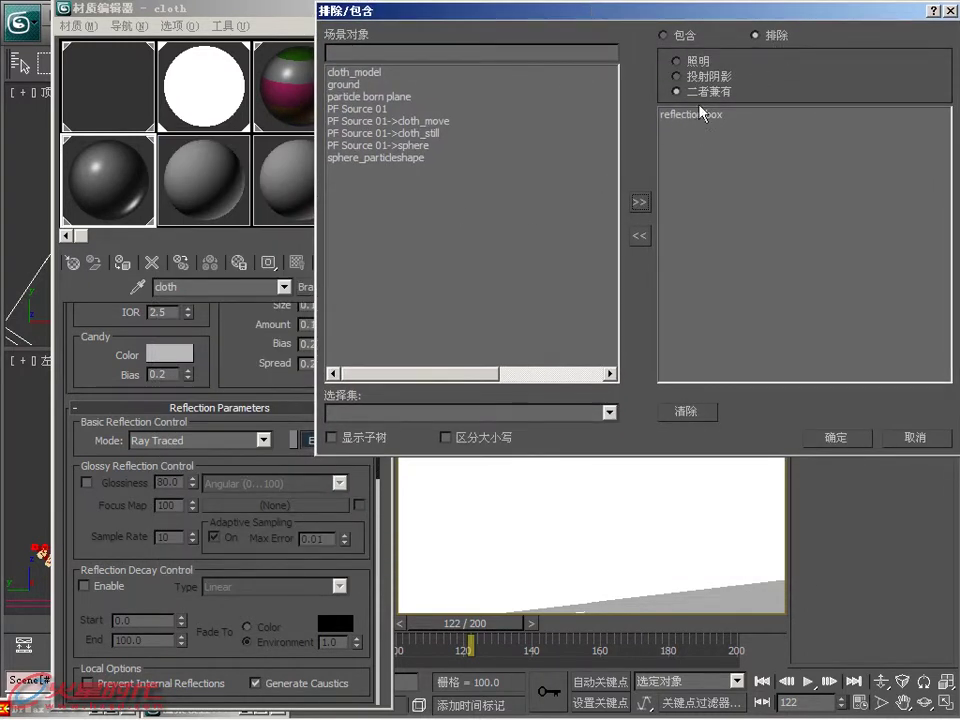
pyautogui.click(840, 437)
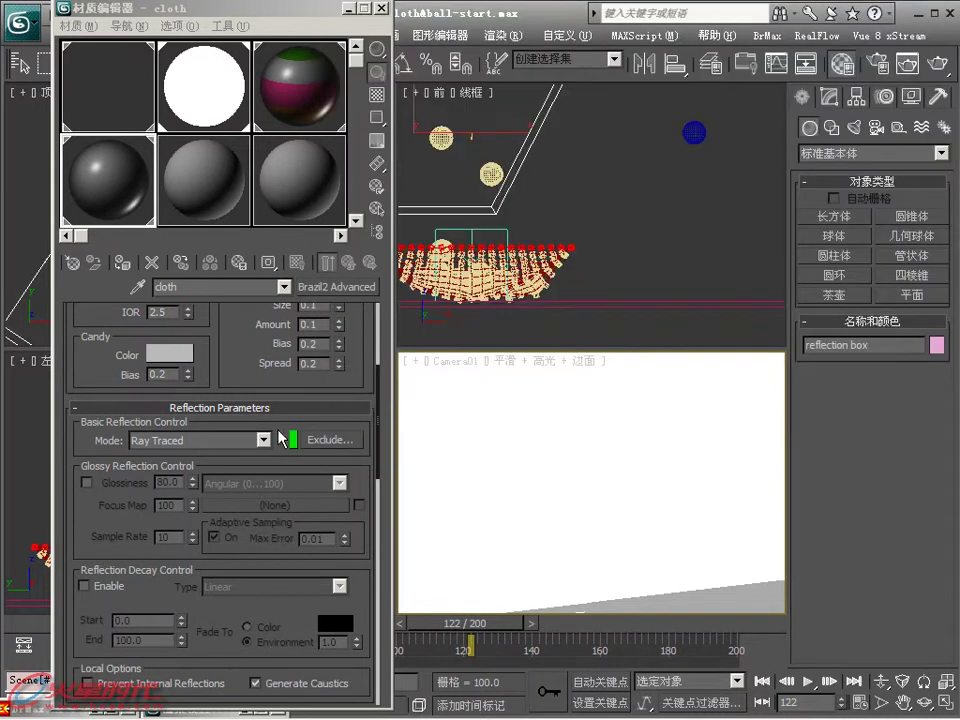
pyautogui.moveTo(246, 454); pyautogui.dragTo(242, 612)
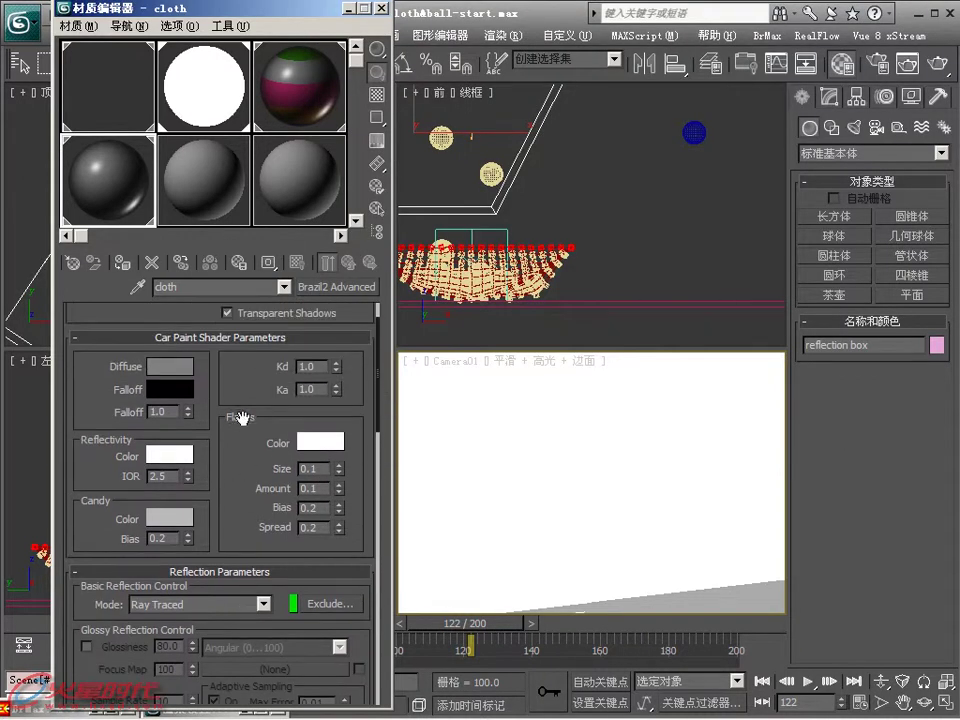
# - Set the cloth car paint's flake size and amount to minimum, then open the sphere multi-material
pyautogui.rightClick(341, 472)
pyautogui.rightClick(340, 489)
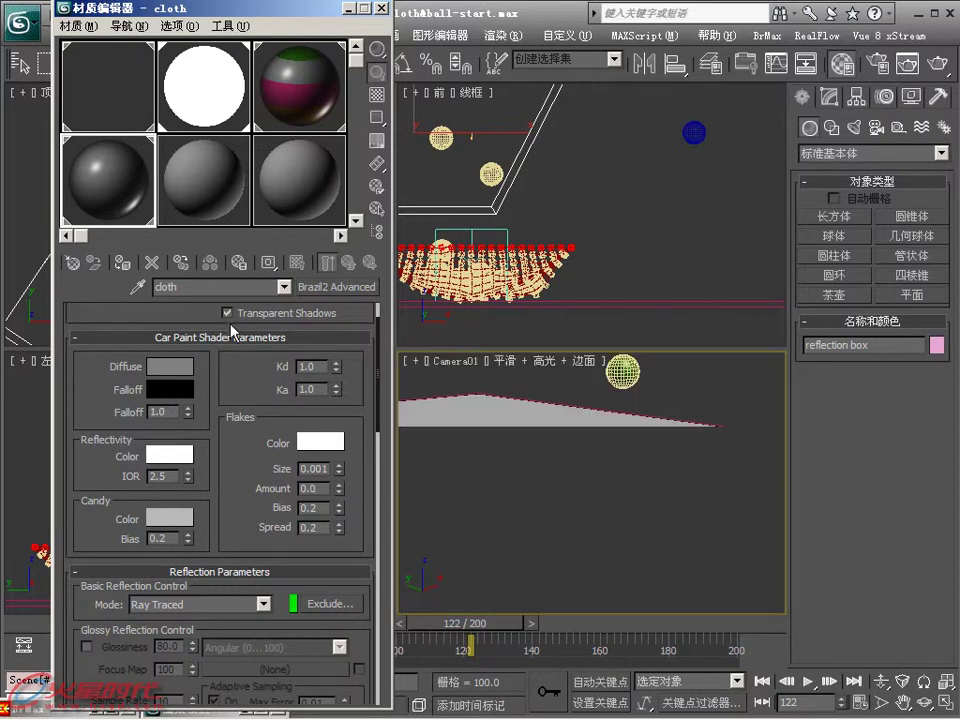
pyautogui.click(283, 118)
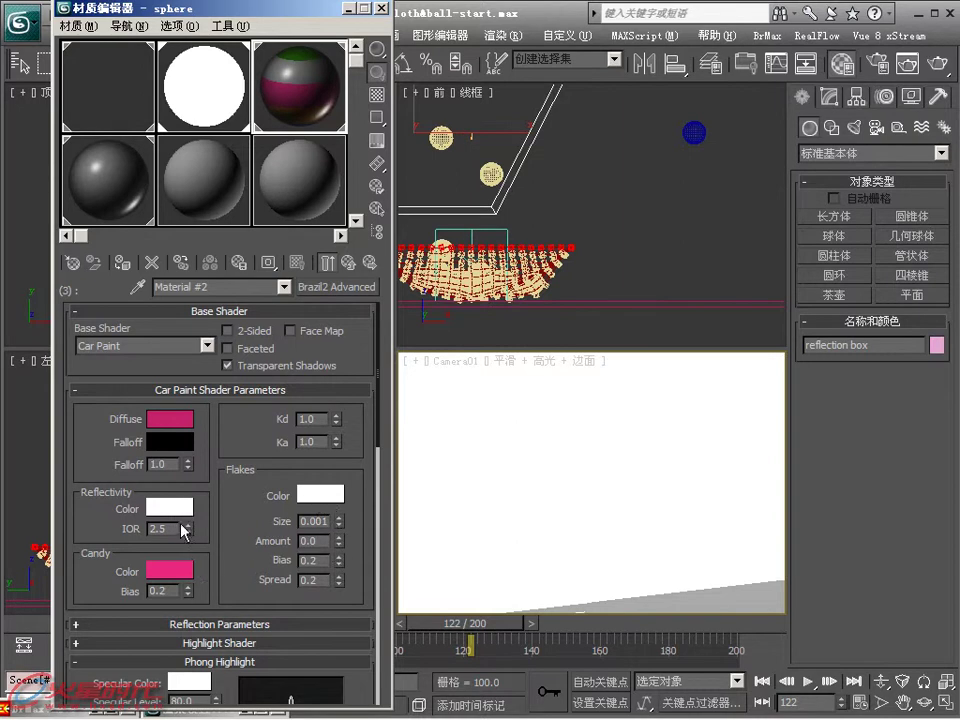
pyautogui.press('Up')
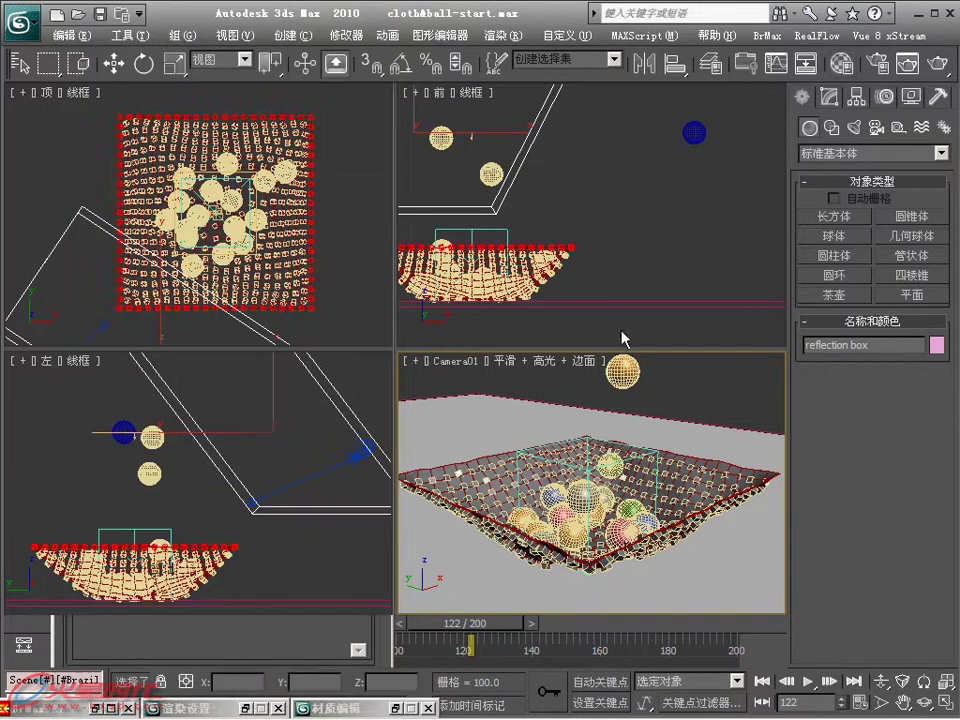
# - Put away the Material Editor and try Production Sampling before returning to Brazil r/s Main
pyautogui.click(347, 9)
pyautogui.click(878, 62)
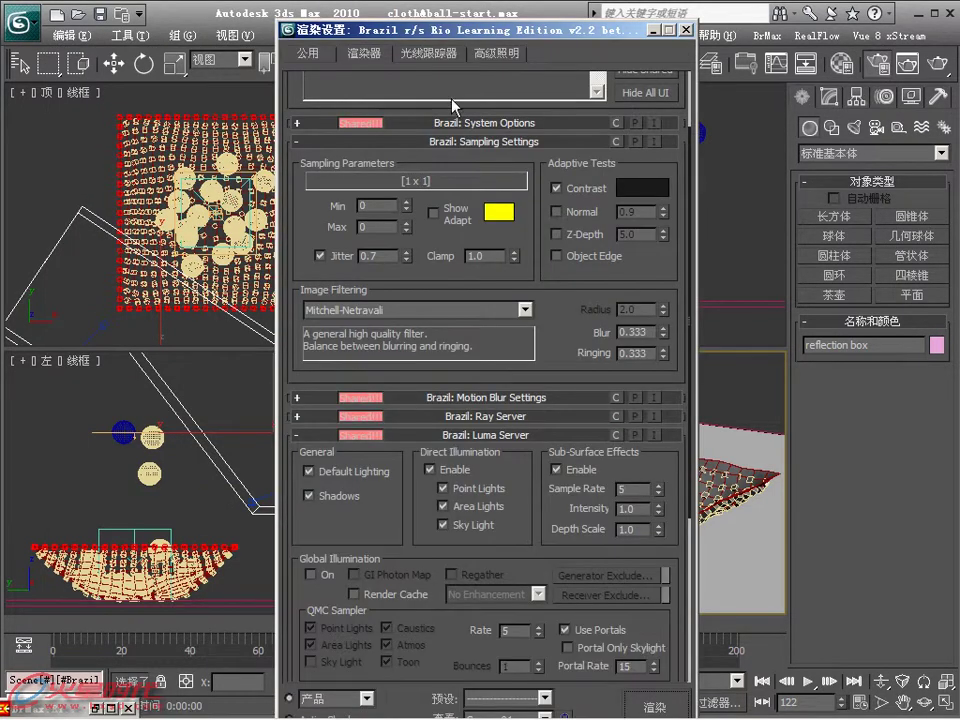
pyautogui.scroll(2, 543, 165)
pyautogui.click(480, 115)
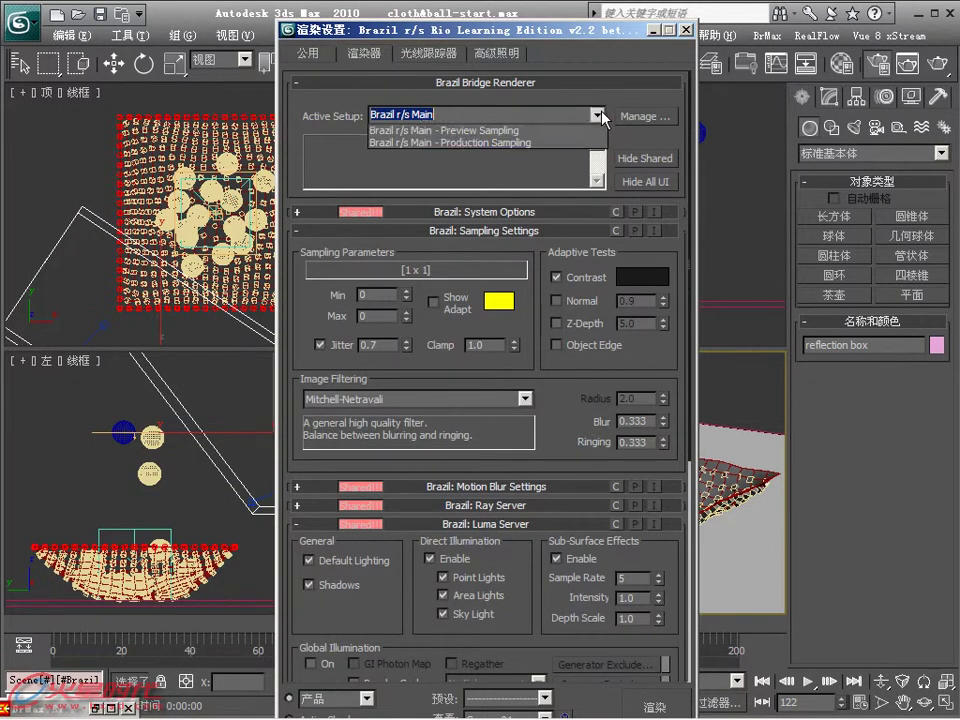
pyautogui.click(467, 168)
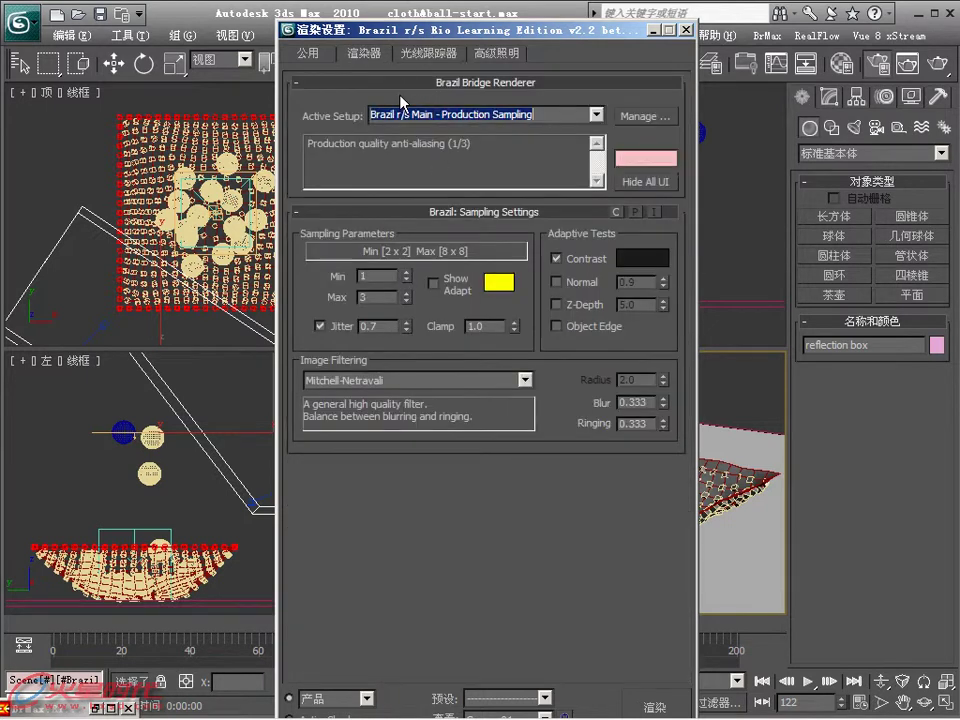
pyautogui.click(595, 115)
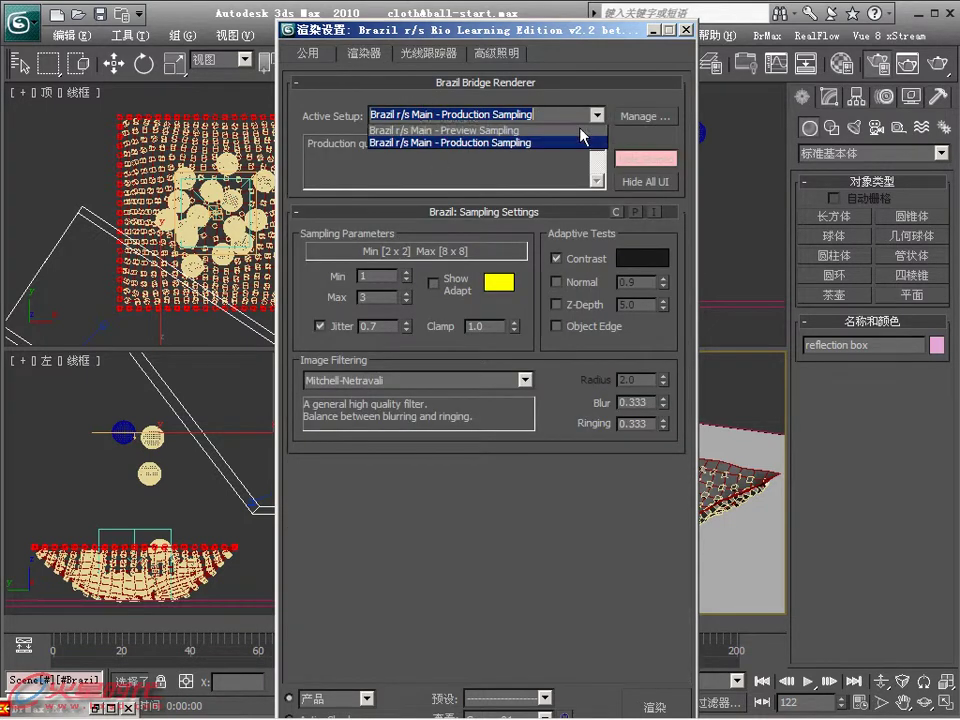
pyautogui.click(455, 143)
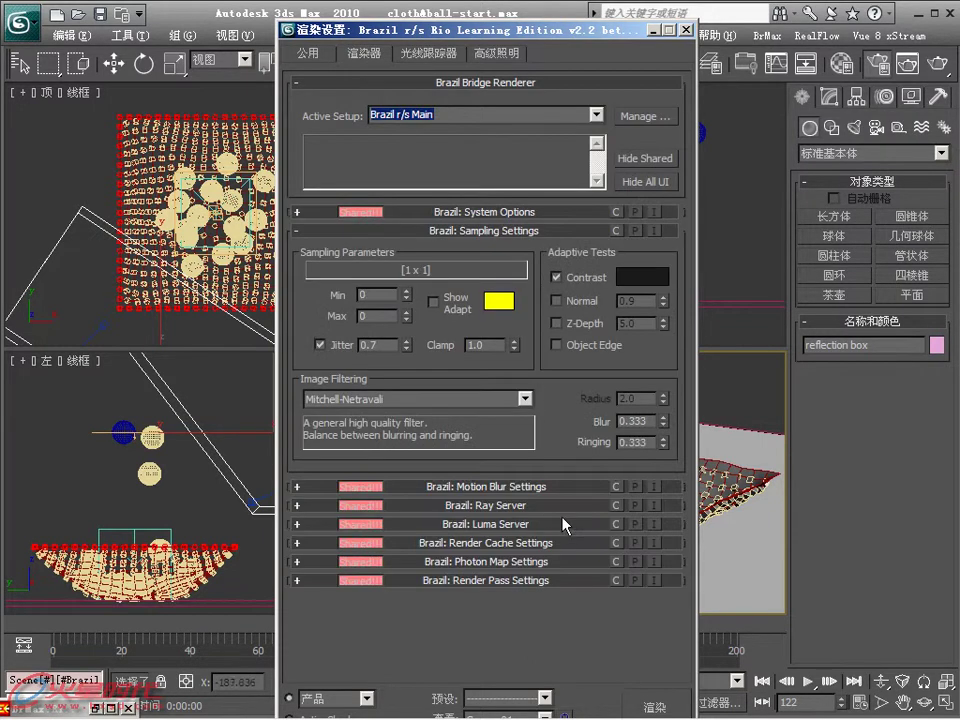
# - Set the Luma Server QMC rate to 8 and apply the Production Sampling setup
pyautogui.click(565, 524)
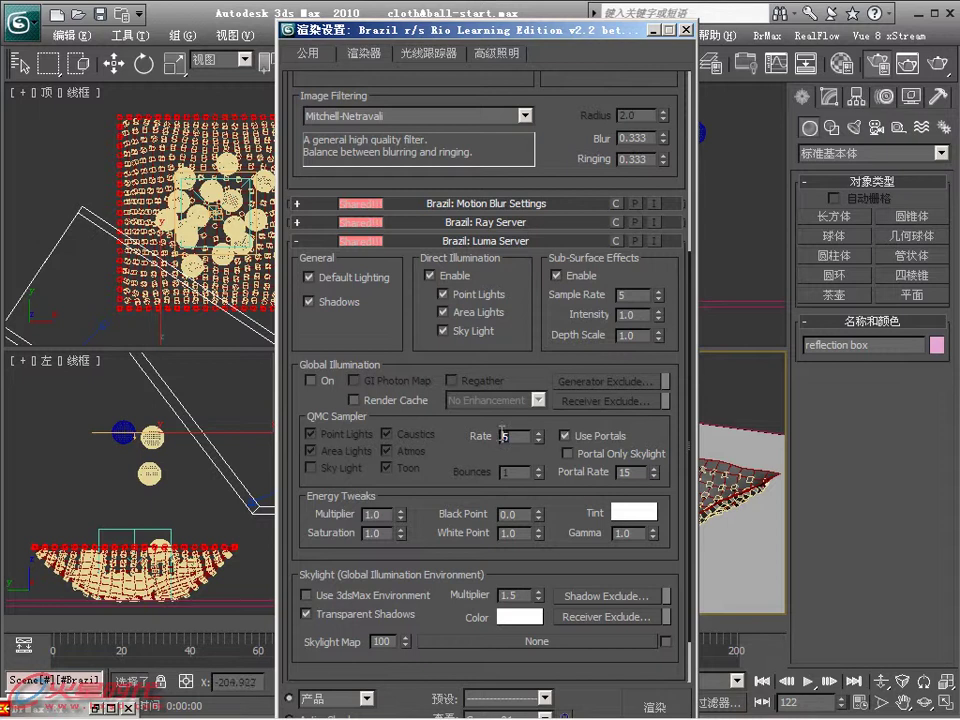
pyautogui.write('8')
pyautogui.moveTo(532, 263); pyautogui.dragTo(540, 304)
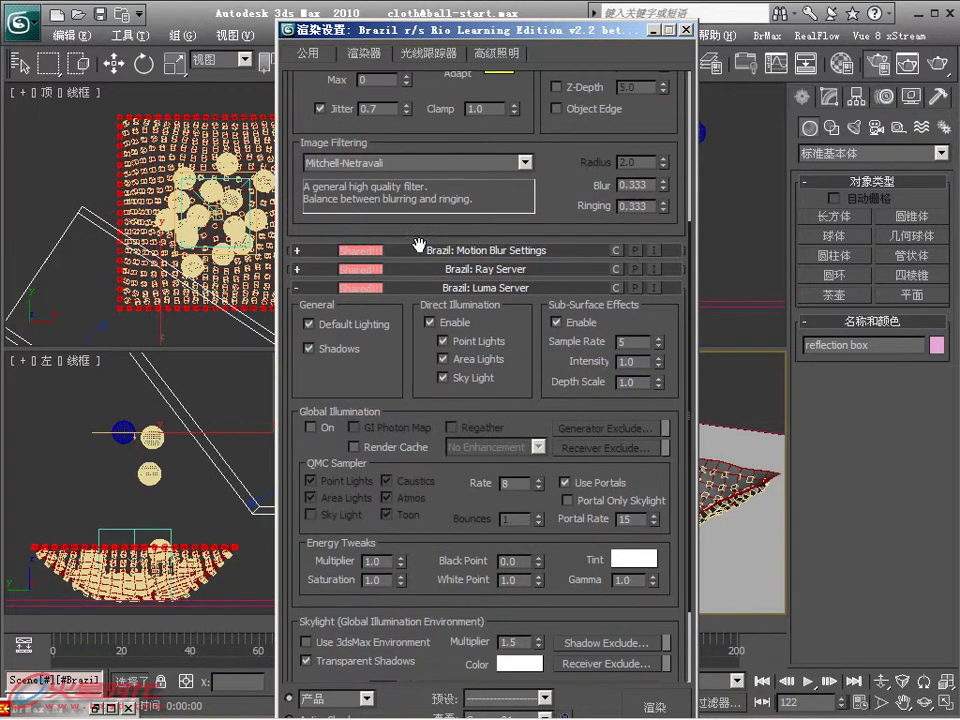
pyautogui.click(328, 56)
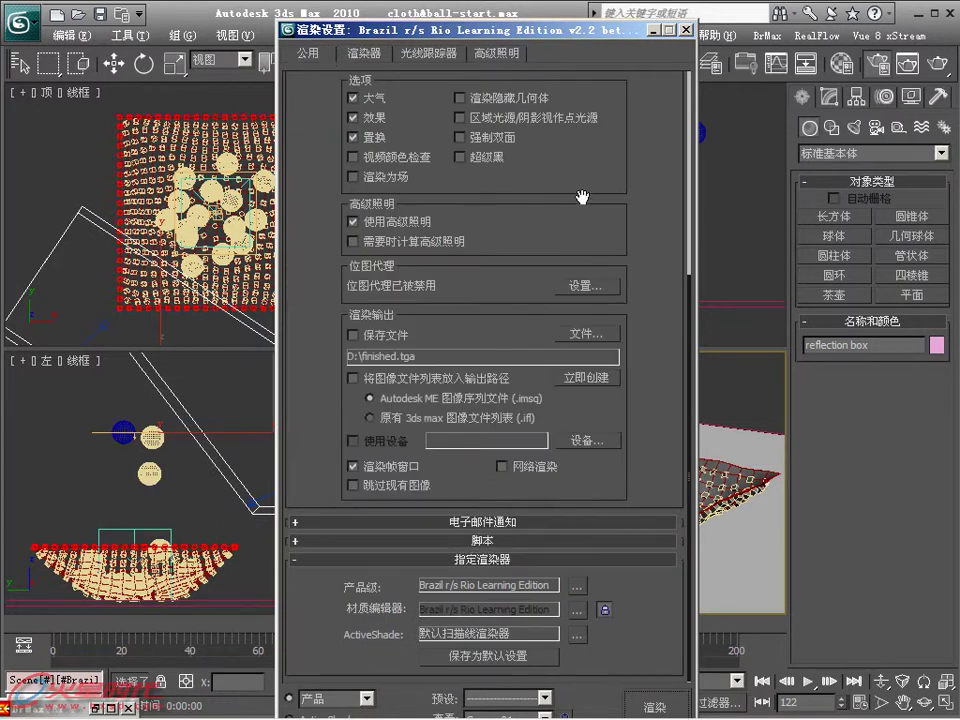
pyautogui.scroll(3, 583, 199)
pyautogui.click(377, 60)
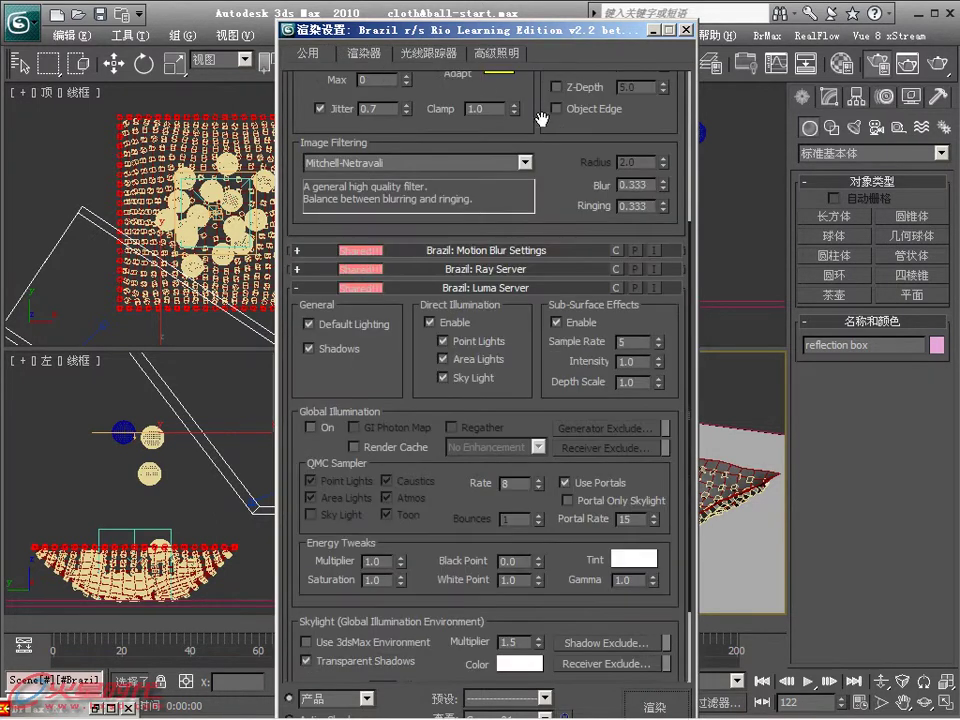
pyautogui.scroll(5, 510, 126)
pyautogui.click(595, 115)
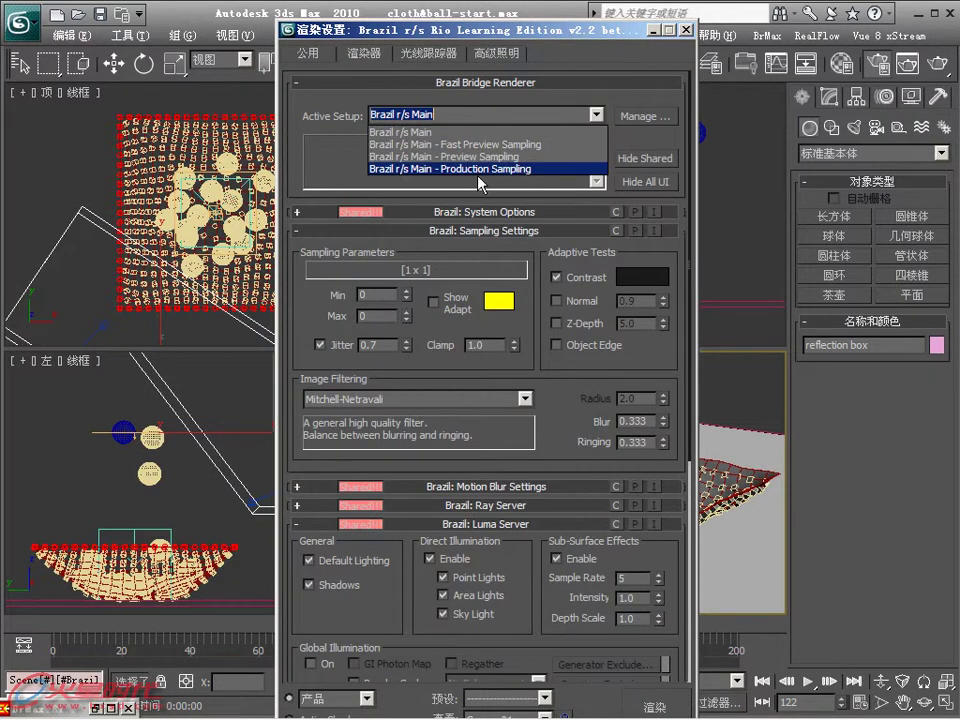
pyautogui.click(480, 169)
# - Change the Common tab output size from 533×400 to 680×510
pyautogui.click(312, 54)
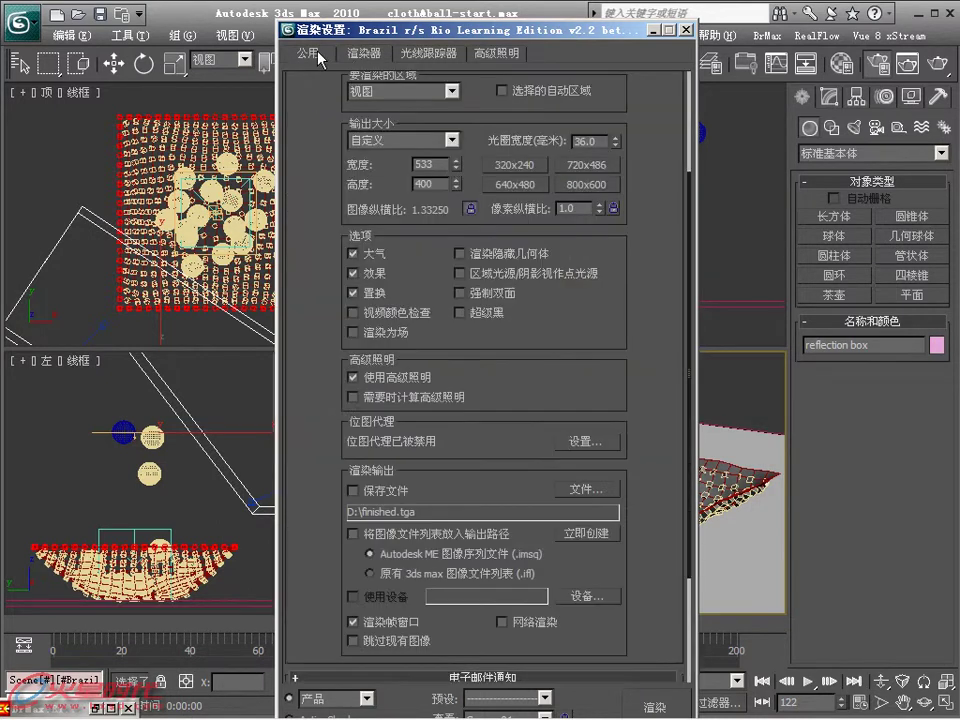
pyautogui.moveTo(617, 306); pyautogui.dragTo(587, 392)
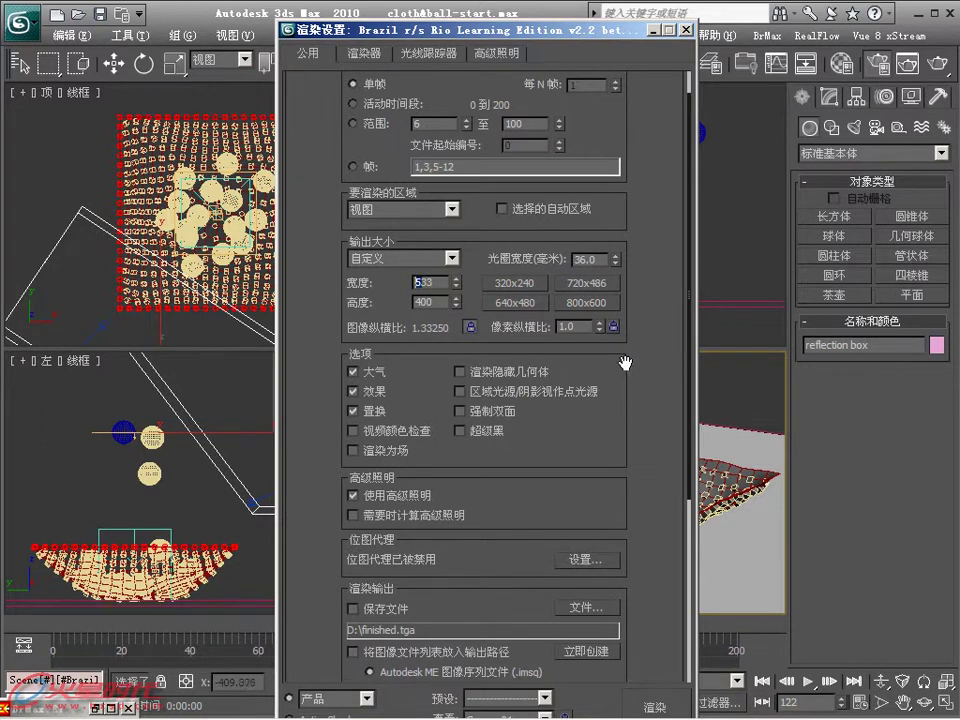
pyautogui.write('60332768')
pyautogui.press('Return')
pyautogui.write('600')
pyautogui.press('Return')
pyautogui.moveTo(440, 302); pyautogui.dragTo(407, 304)
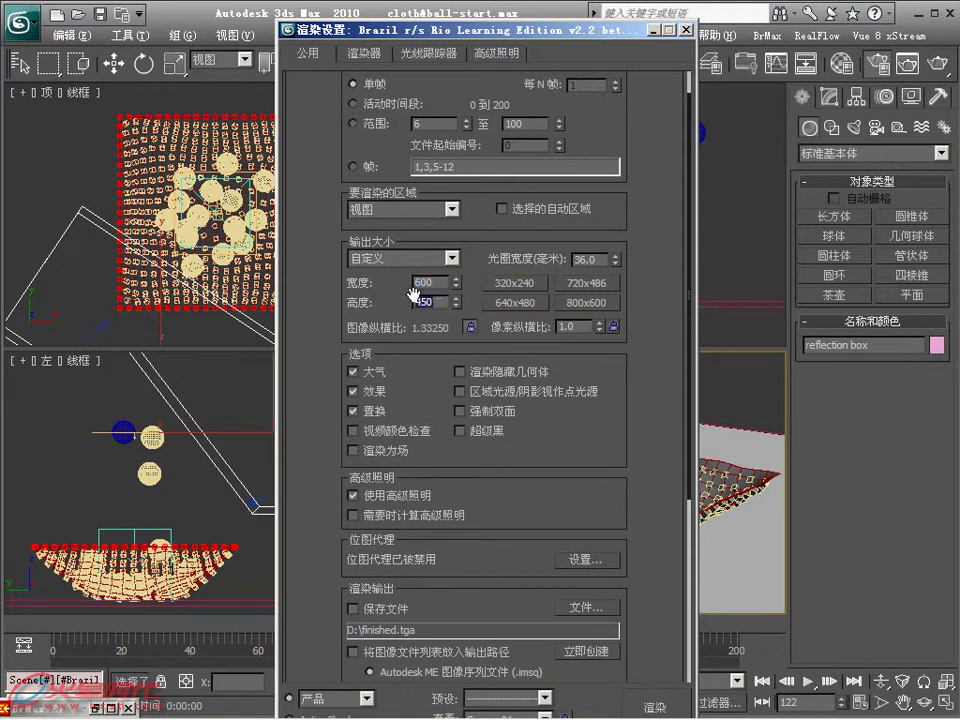
pyautogui.write('5')
pyautogui.press('Return')
pyautogui.scroll(-2, 600, 349)
pyautogui.moveTo(623, 37); pyautogui.dragTo(345, 9)
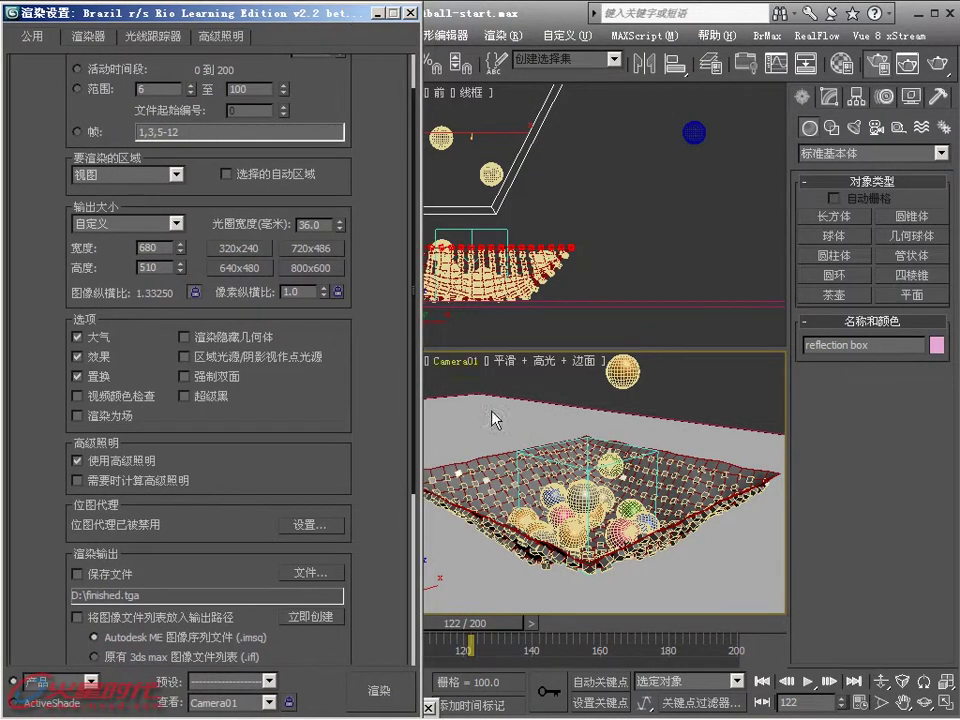
# - Render frame 122 from Camera01 at 680×510 in Brazil, then close the finished frame window
pyautogui.click(378, 690)
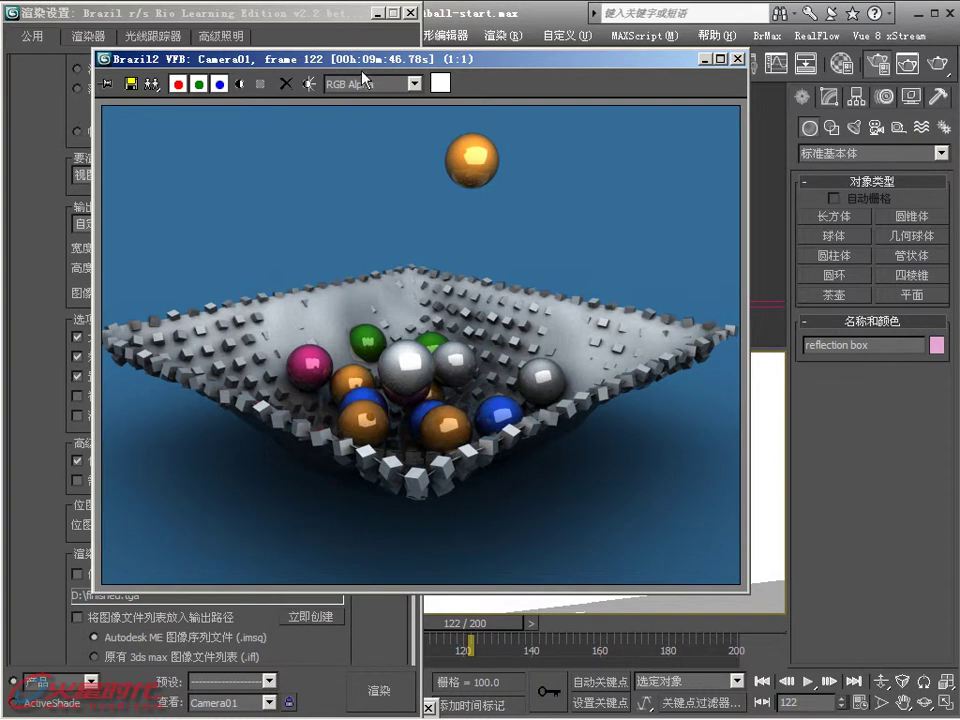
pyautogui.moveTo(438, 61); pyautogui.dragTo(491, 45)
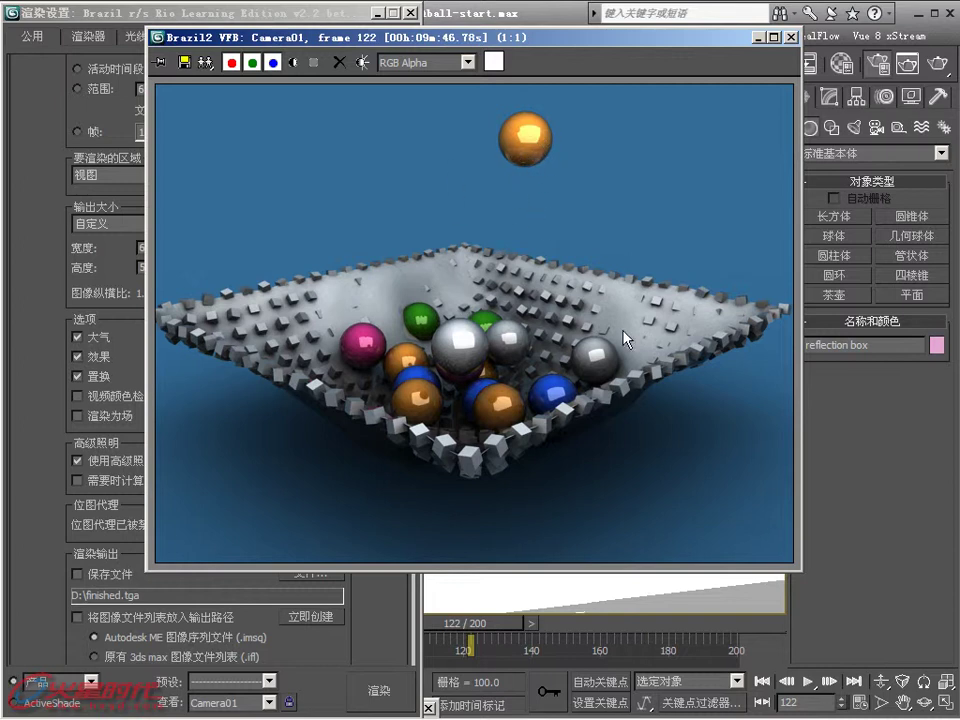
pyautogui.click(790, 37)
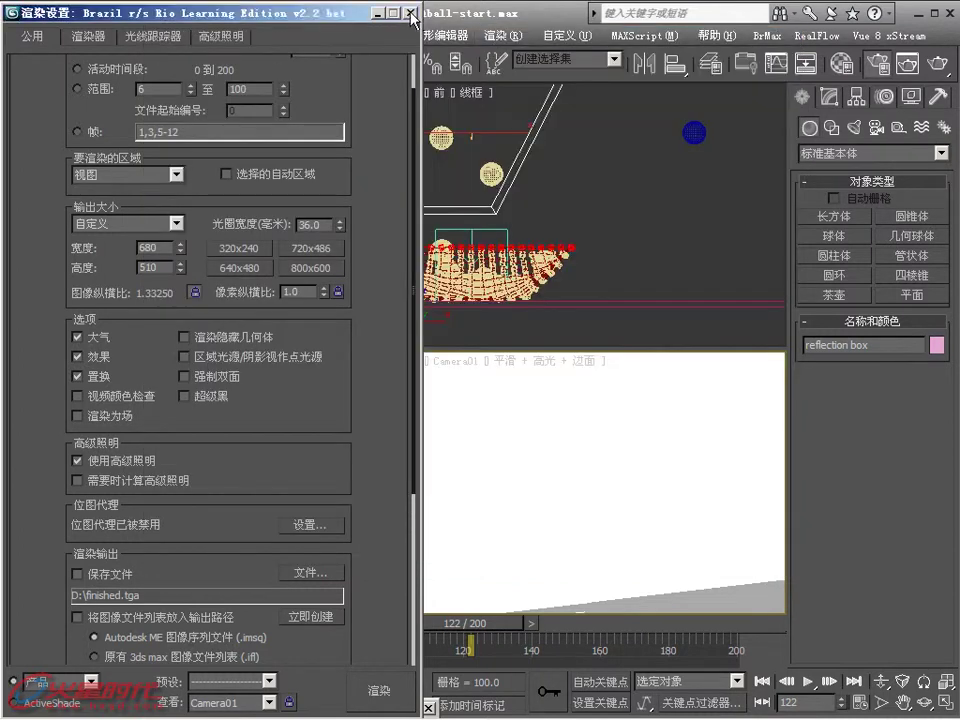
# - Close Render Setup and maximize the Camera01 view as wireframe with edged faces
pyautogui.click(411, 14)
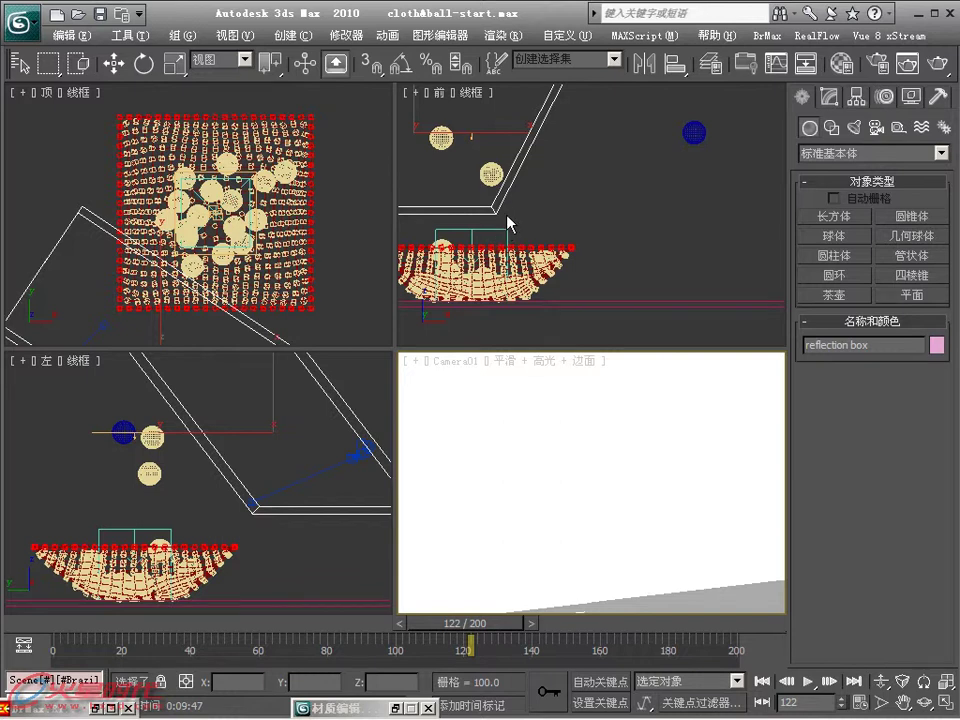
pyautogui.click(642, 228)
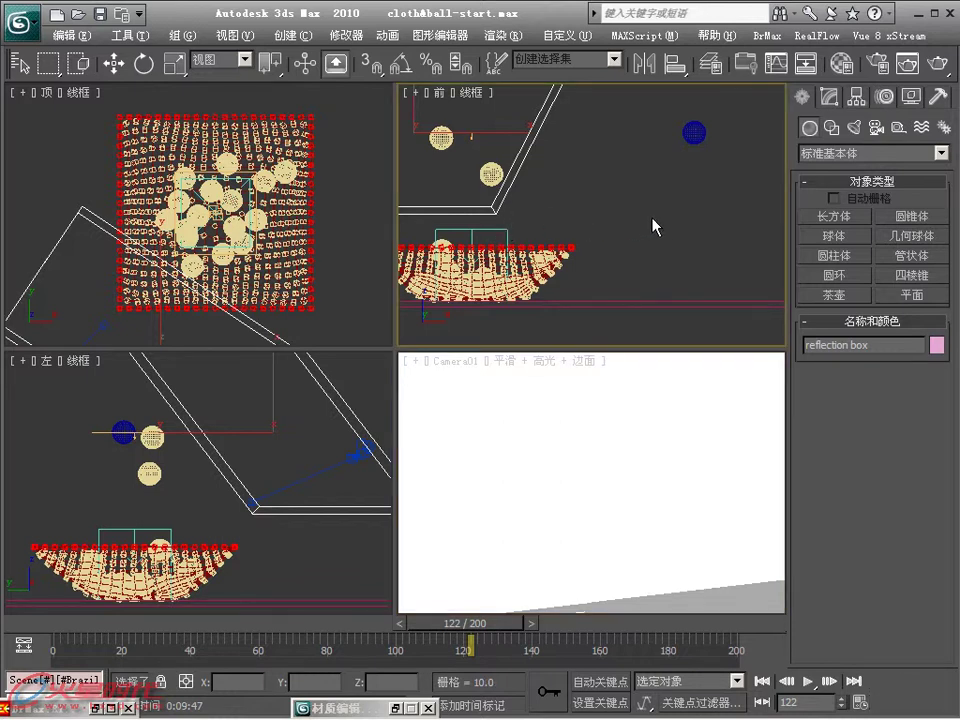
pyautogui.scroll(-1, 550, 214)
pyautogui.scroll(-1, 553, 212)
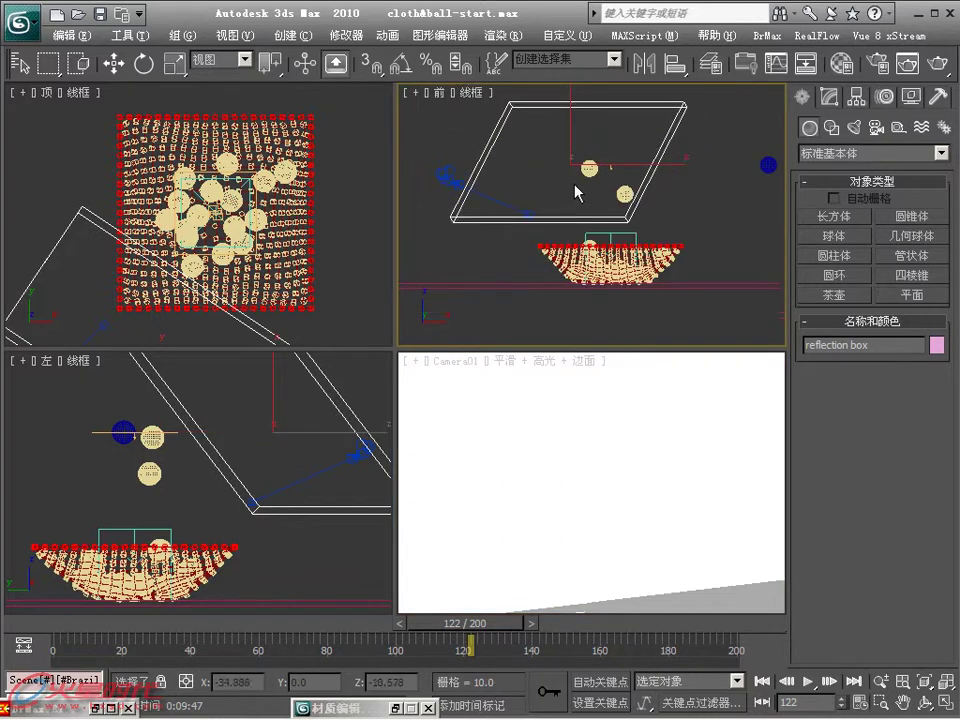
pyautogui.click(493, 378)
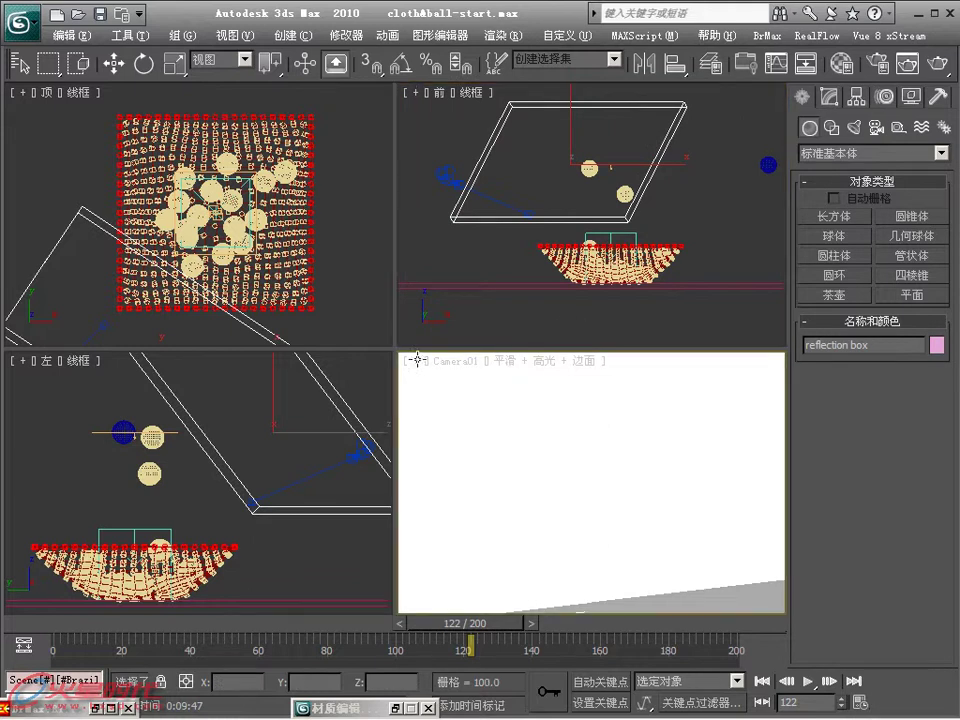
pyautogui.press('F3')
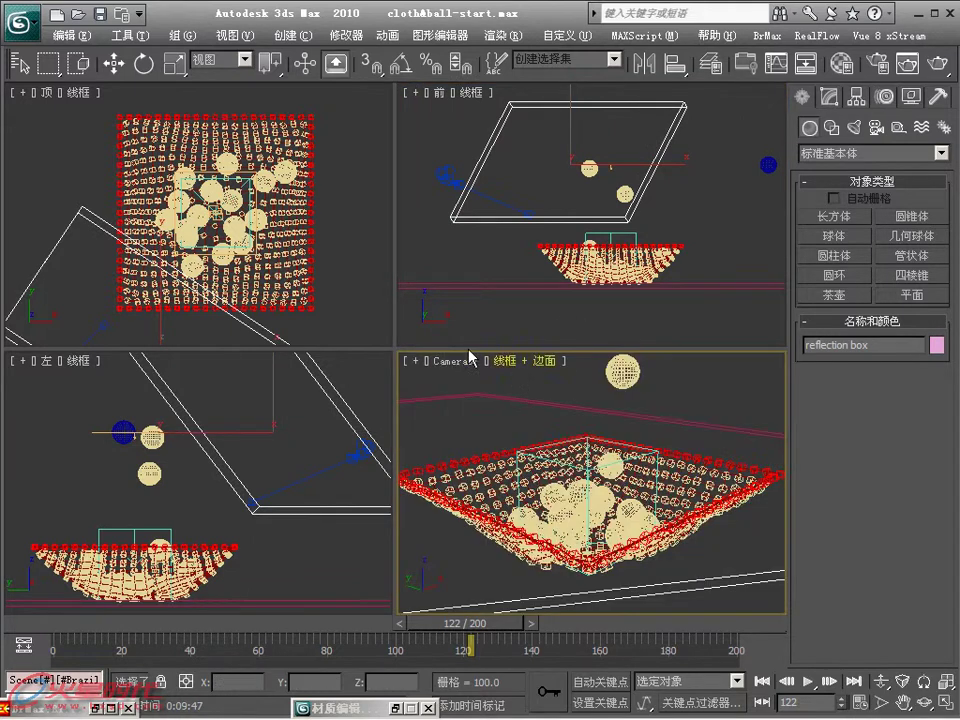
pyautogui.hotkey('alt', 'w')
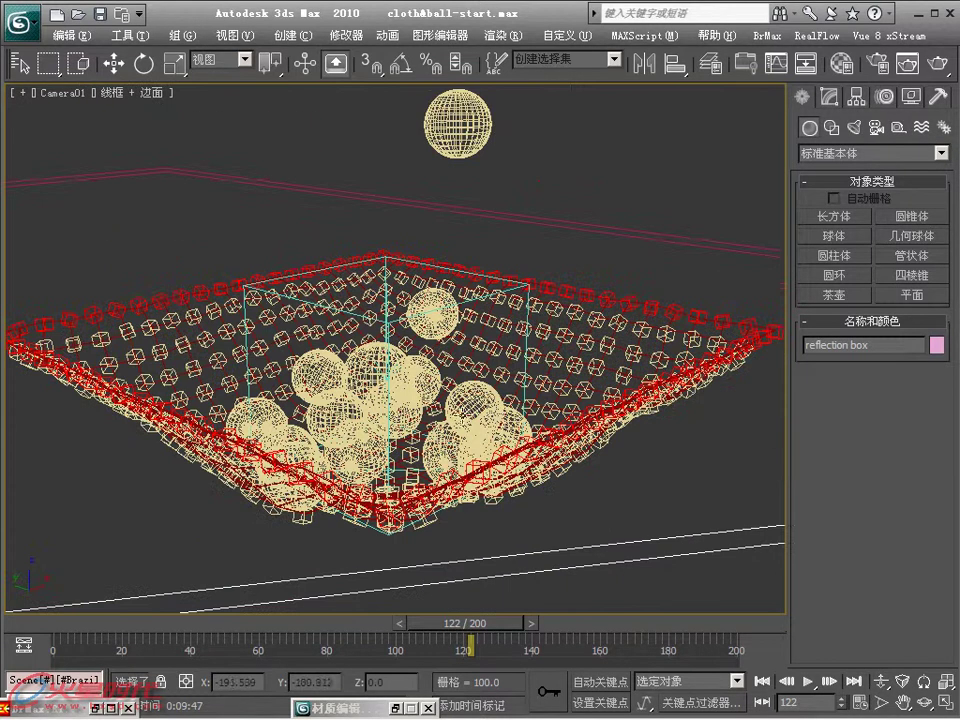